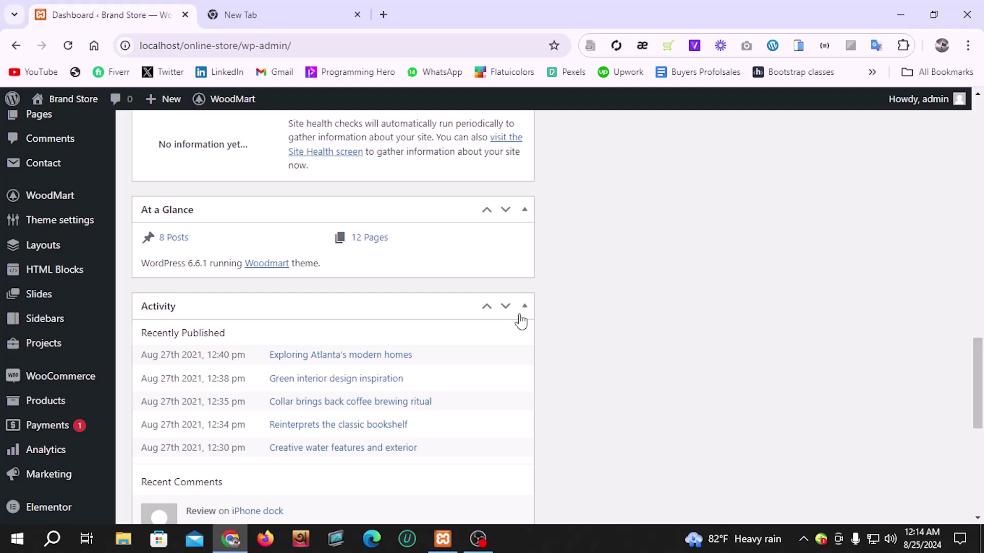
scroll(462, 311, "up", 14)
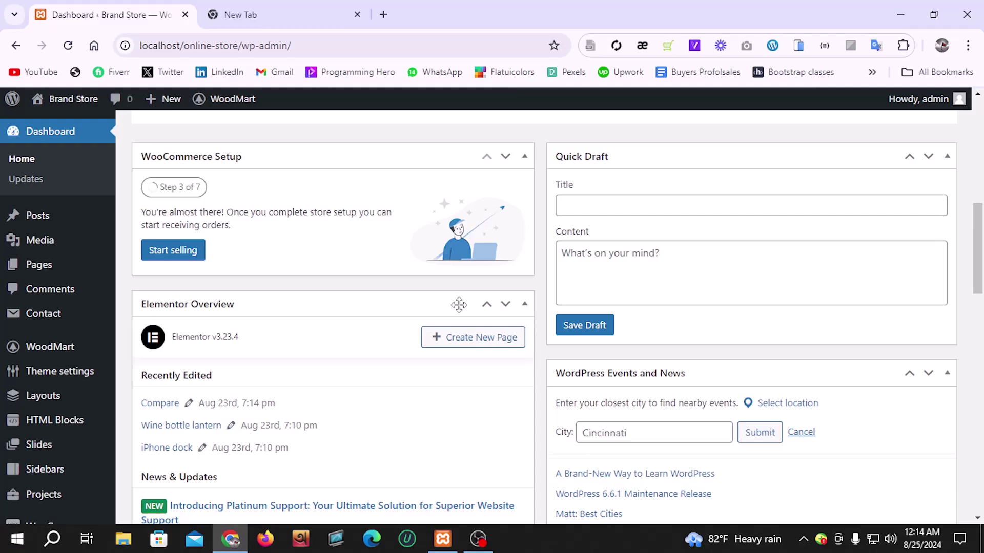
mouse_move(51, 353)
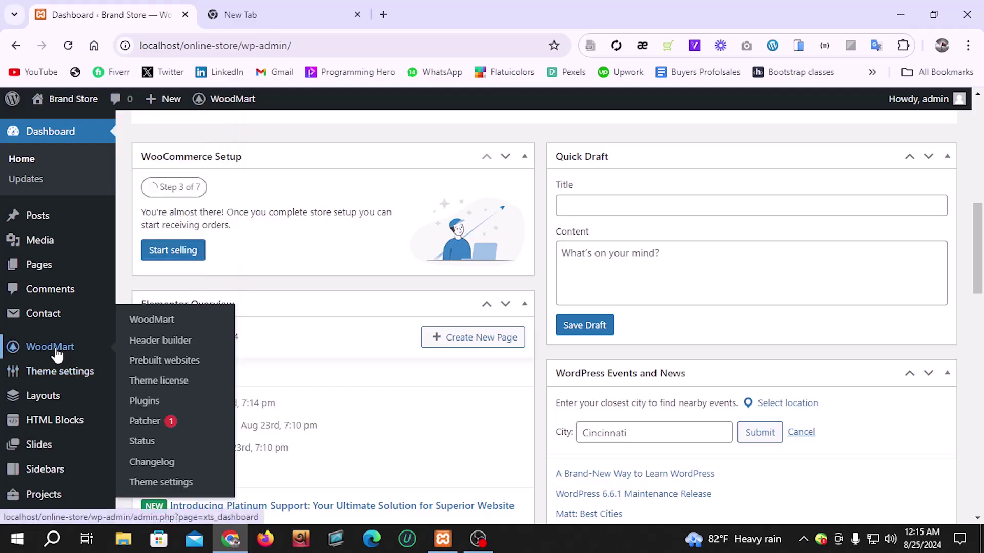
mouse_move(102, 363)
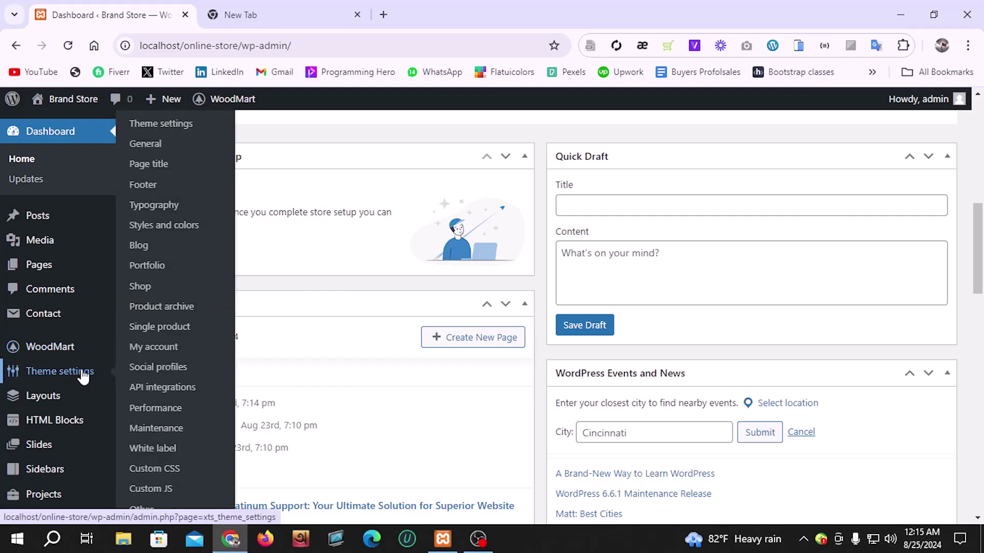
scroll(71, 359, "down", 1)
scroll(105, 277, "down", 1)
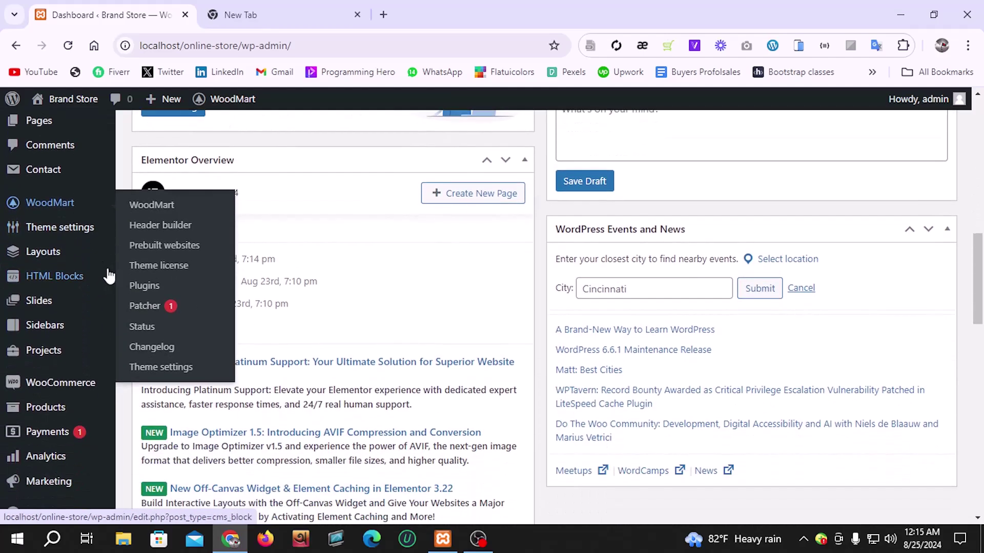
mouse_move(81, 210)
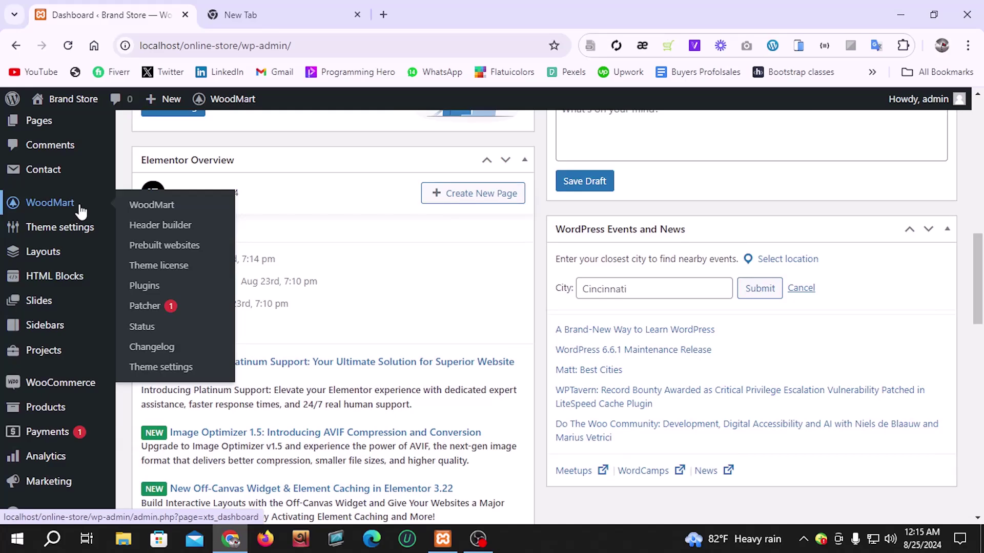
scroll(81, 210, "down", 1)
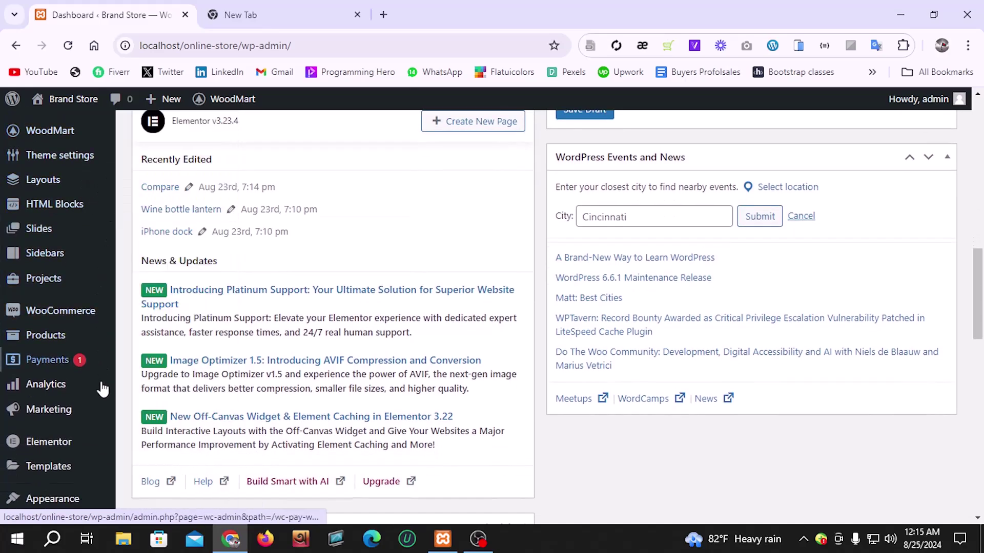
mouse_move(95, 410)
scroll(94, 411, "down", 2)
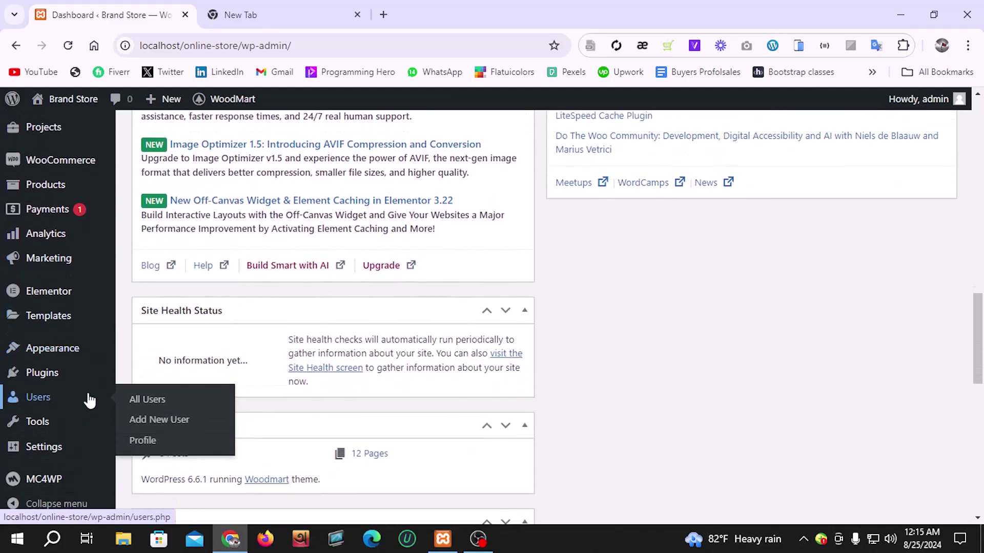
mouse_move(60, 452)
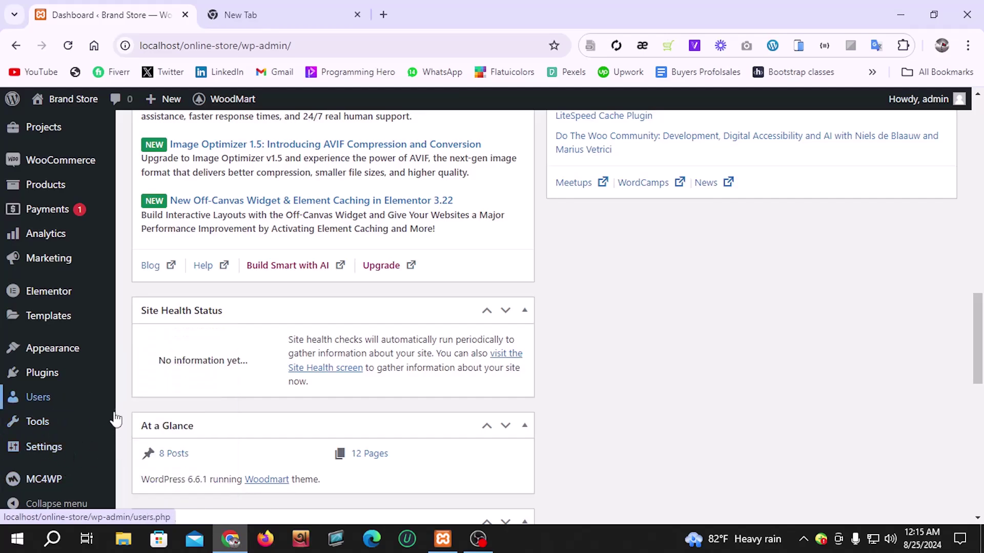
scroll(60, 452, "down", 1)
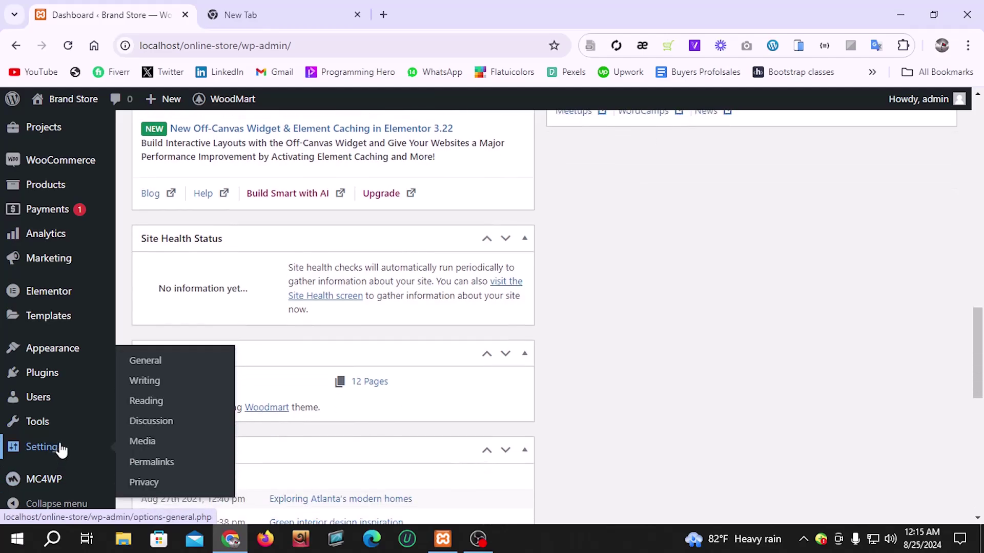
Step: Open the WP Reset tool and go to its Site Reset section
mouse_move(60, 424)
left_click(162, 466)
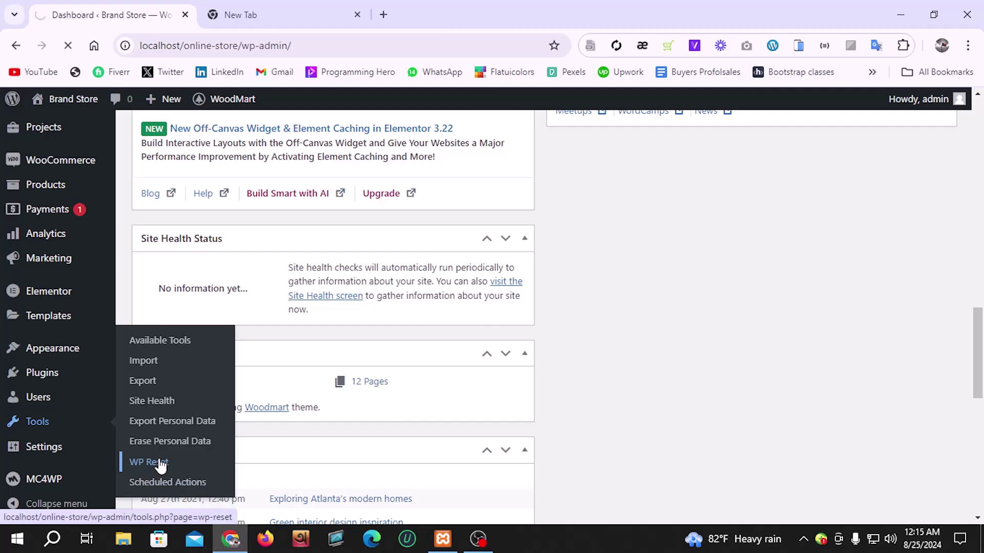
scroll(436, 396, "down", 5)
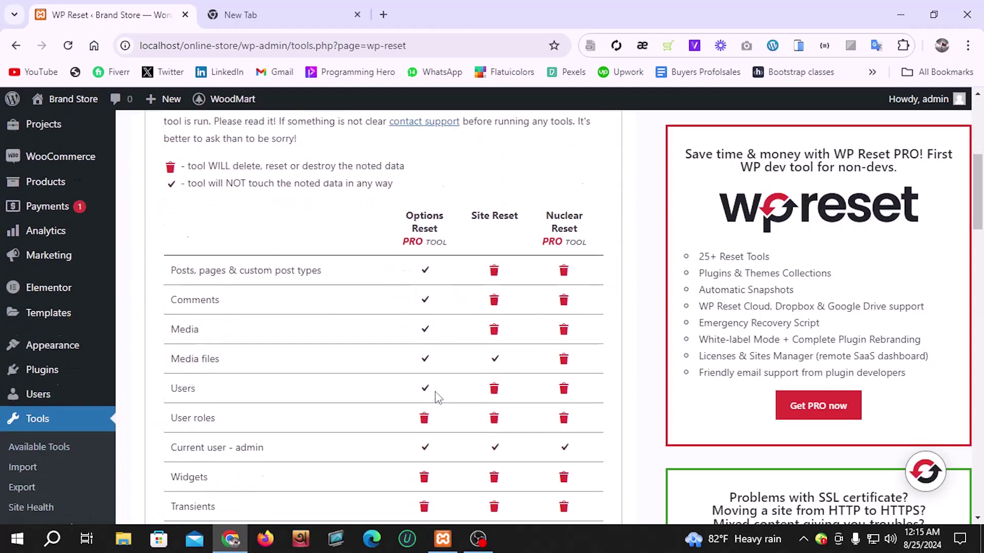
scroll(435, 397, "down", 20)
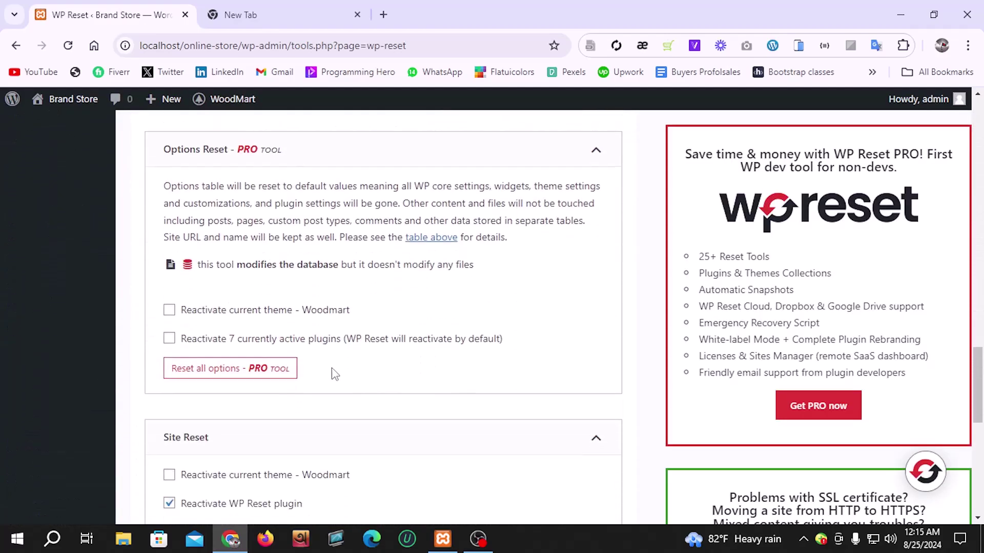
scroll(259, 367, "down", 5)
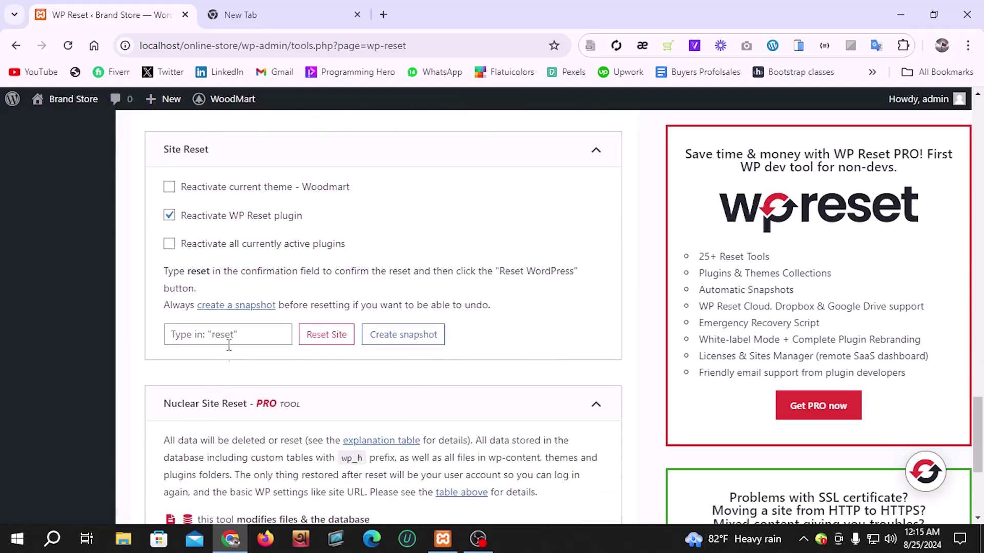
Step: Reset the site with "reset" as the confirmation word, keeping only the WP Reset plugin set for reactivation
left_click(225, 341)
type("reset")
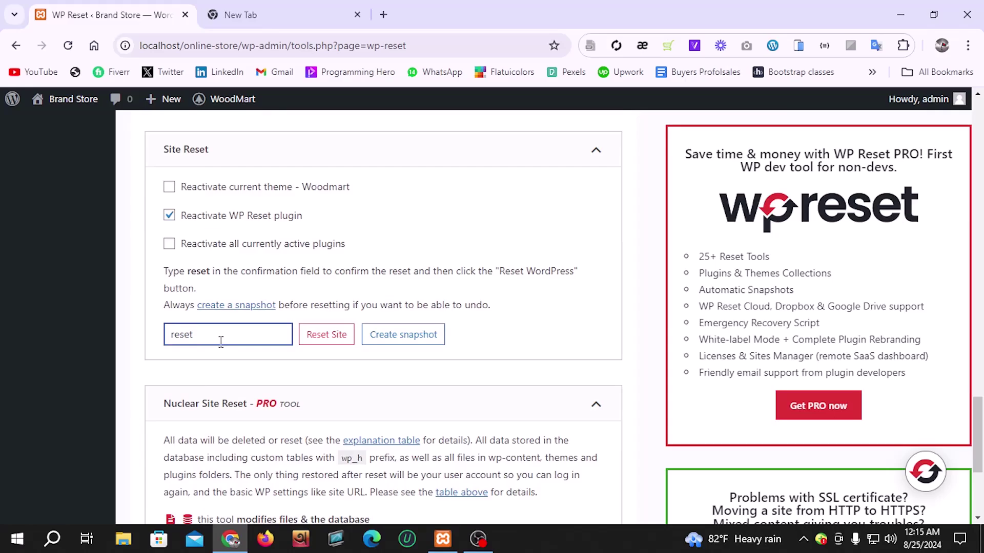
left_click(323, 338)
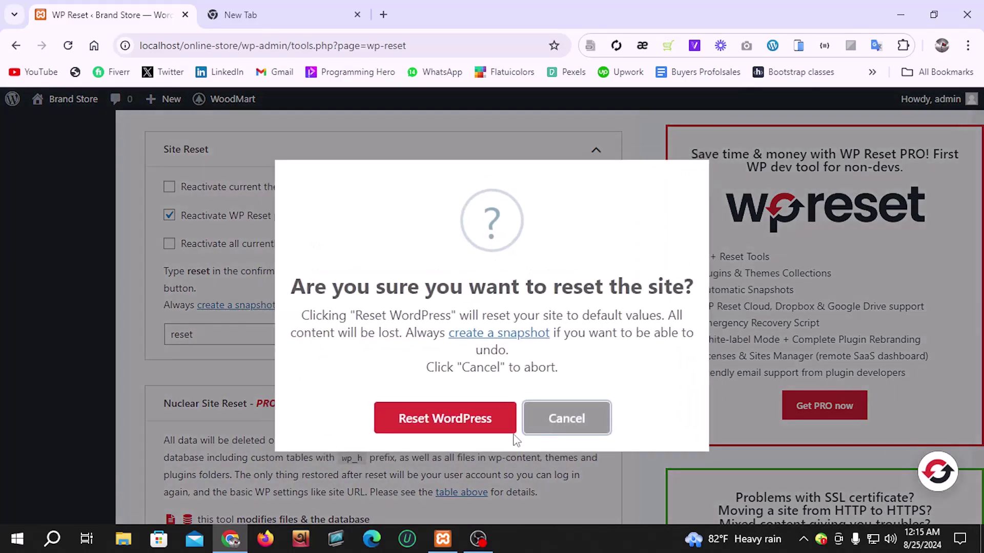
left_click(463, 422)
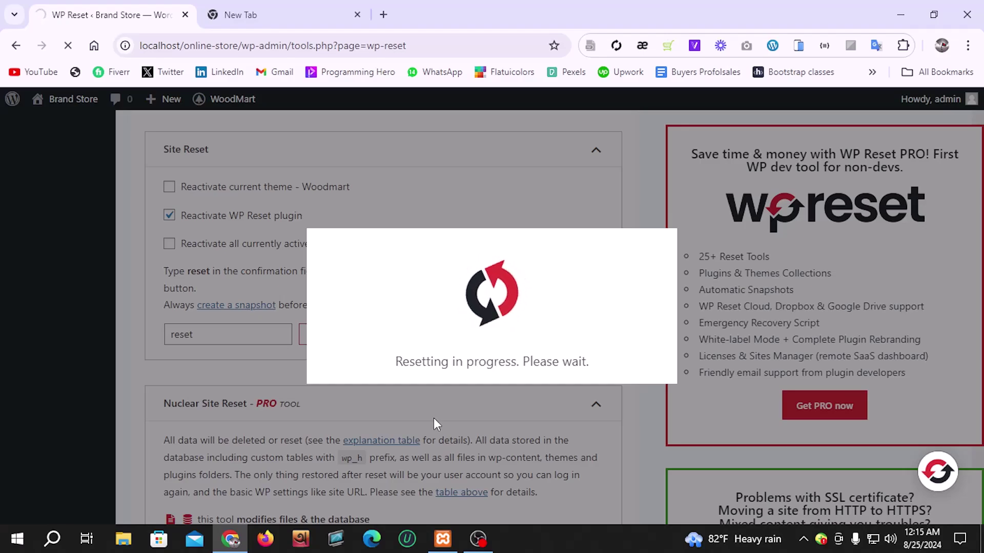
Step: Search Google for wplocker in the other browser tab and open its Elementor Pro v3.23.2 result
left_click(249, 8)
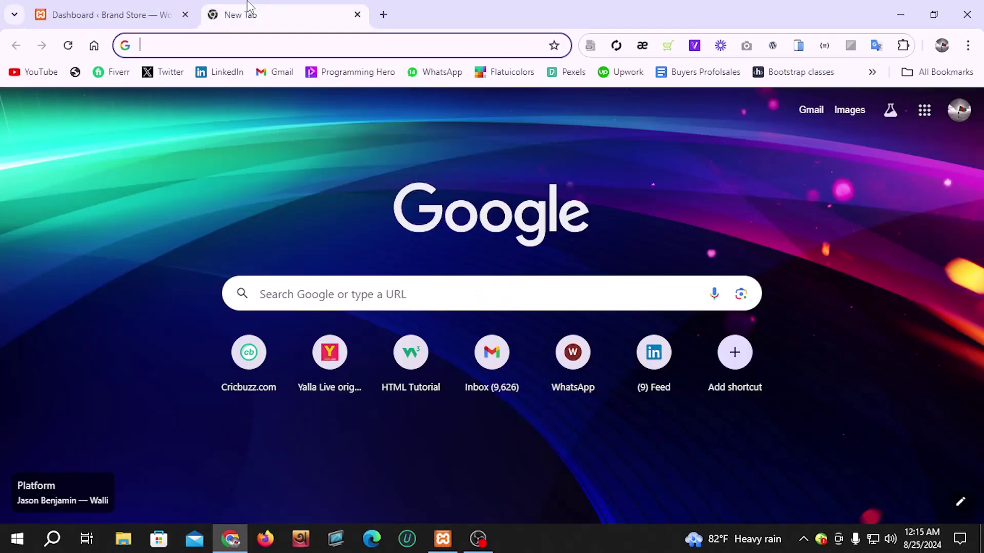
type("wp")
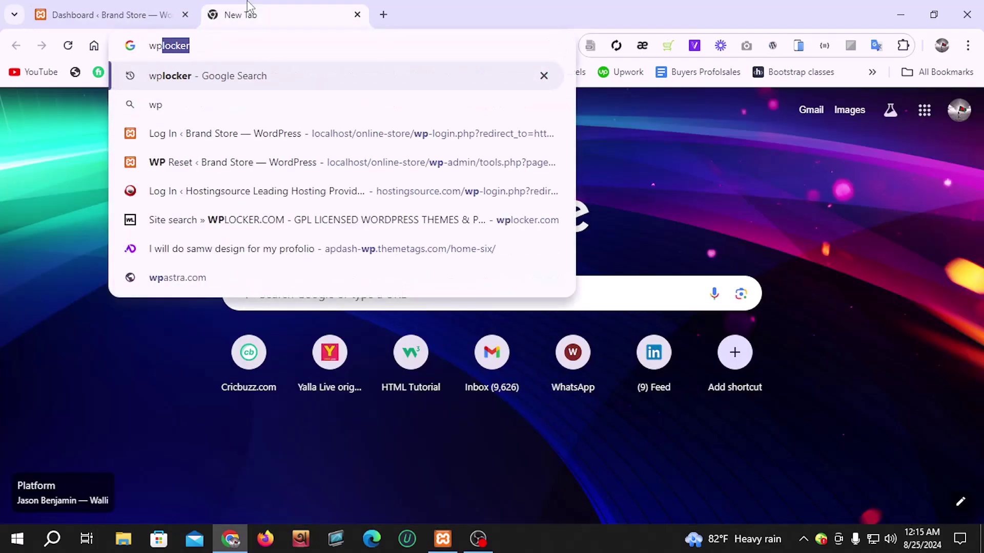
key("Return")
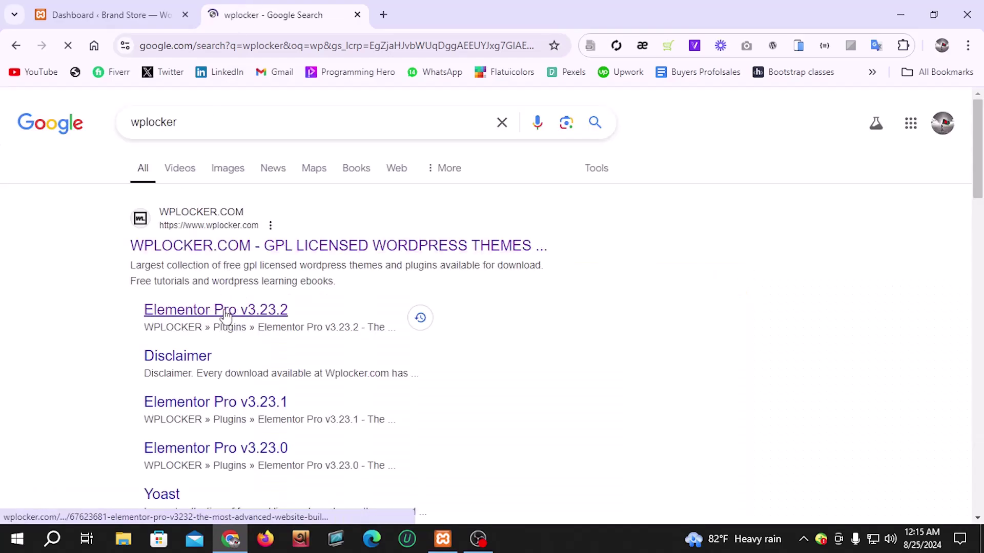
scroll(217, 308, "down", 1)
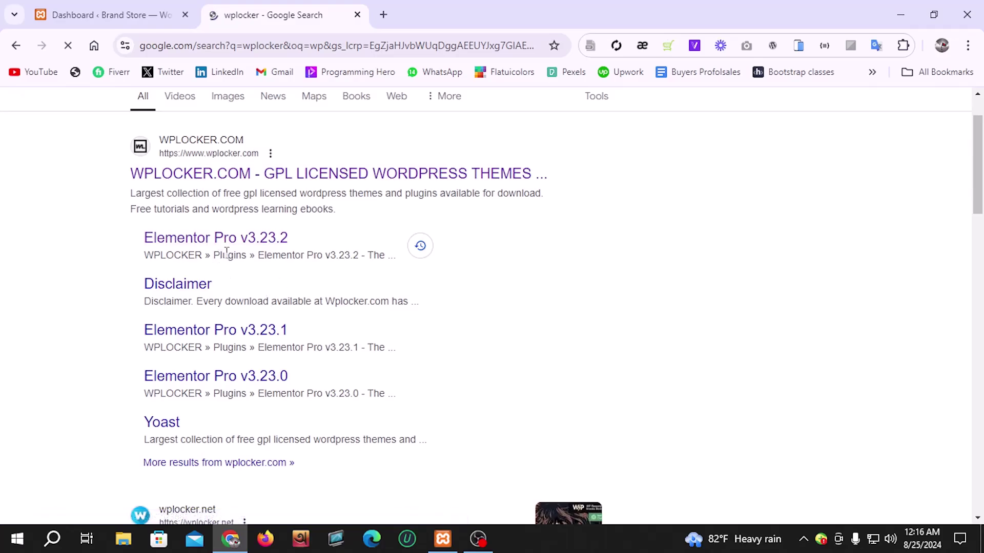
left_click(233, 241)
Step: Open the workupload.com link from the Elementor Pro post's download list in a new tab and view the file's download page
scroll(304, 256, "down", 4)
scroll(303, 256, "down", 4)
left_click_drag(142, 278, 374, 275)
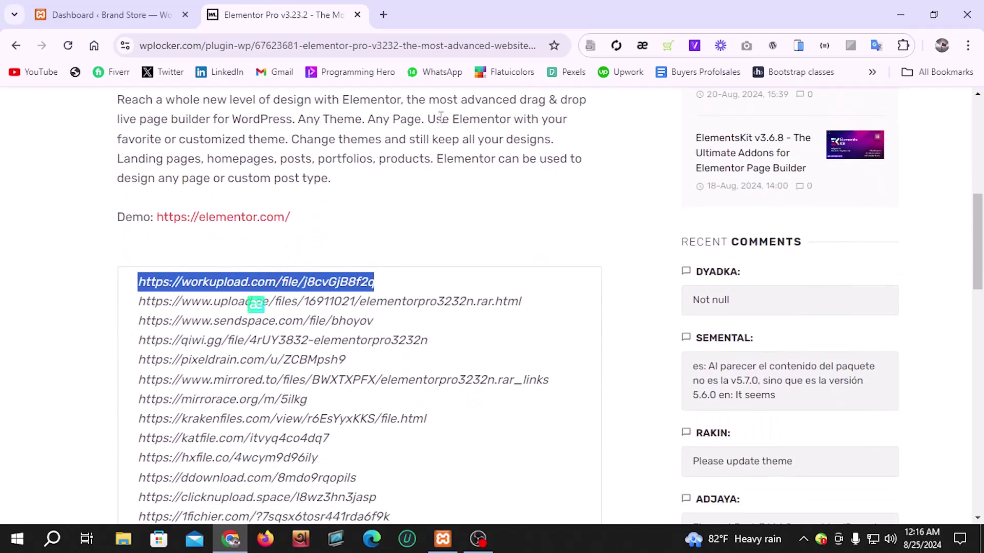
right_click(316, 283)
left_click(396, 103)
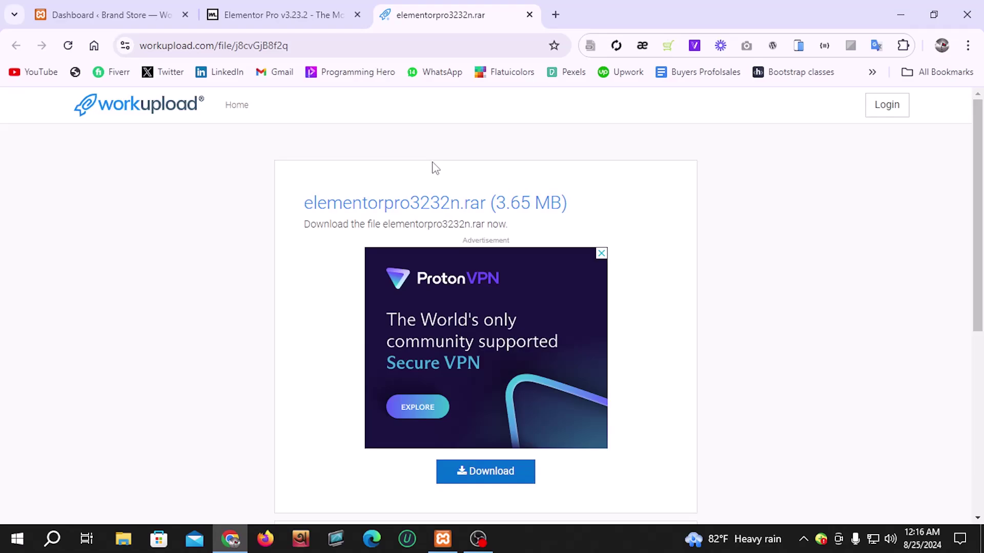
scroll(436, 169, "down", 1)
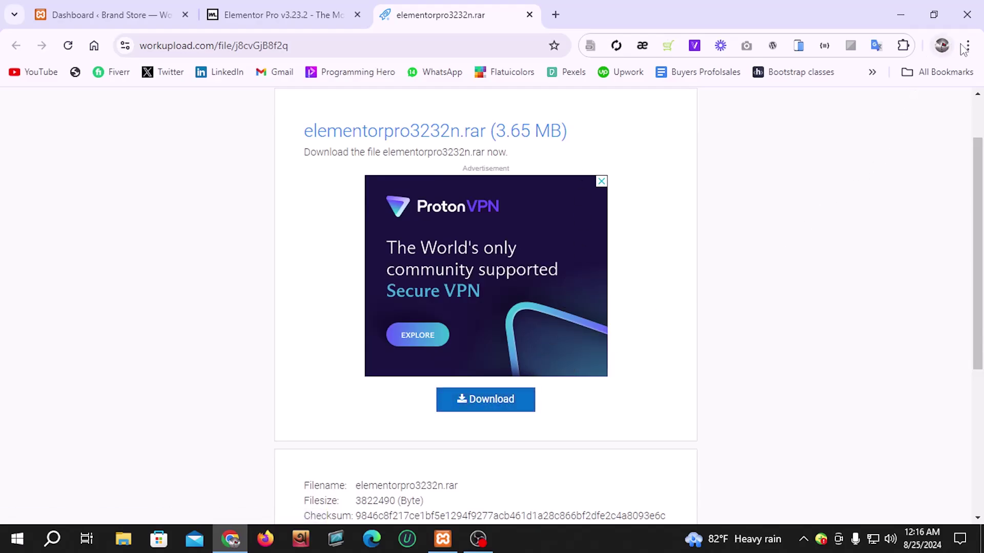
Step: Minimize the browser and open the Downloads folder in File Explorer
left_click(892, 9)
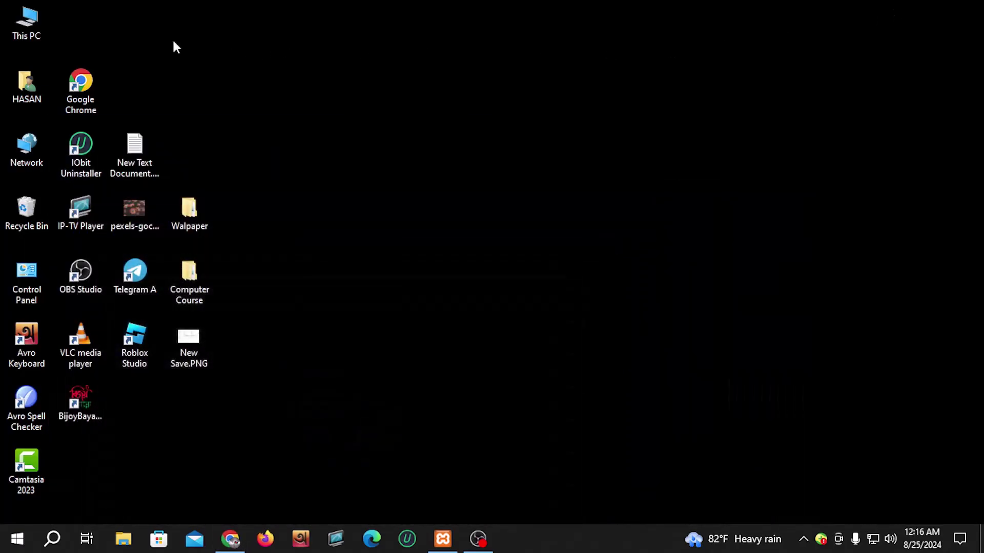
double_click(20, 16)
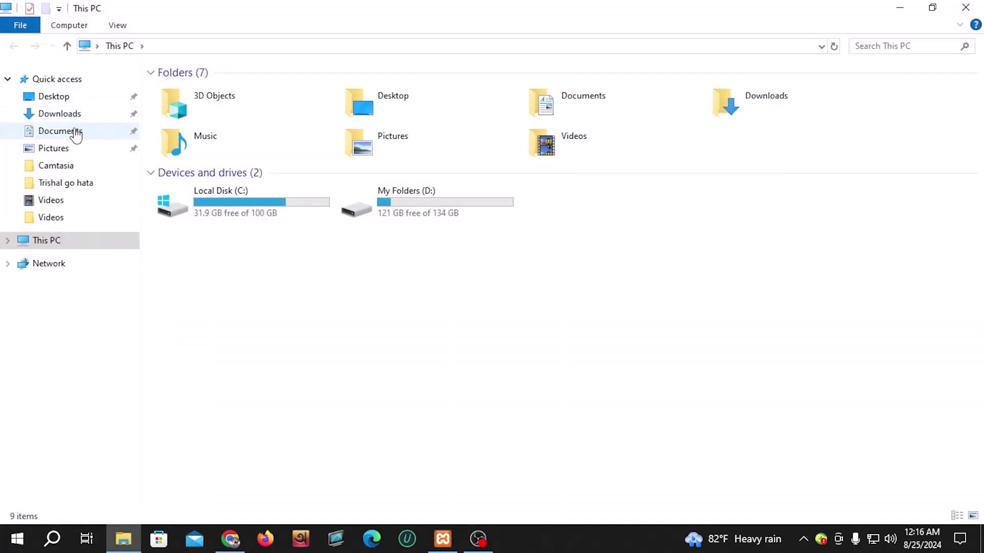
left_click(66, 114)
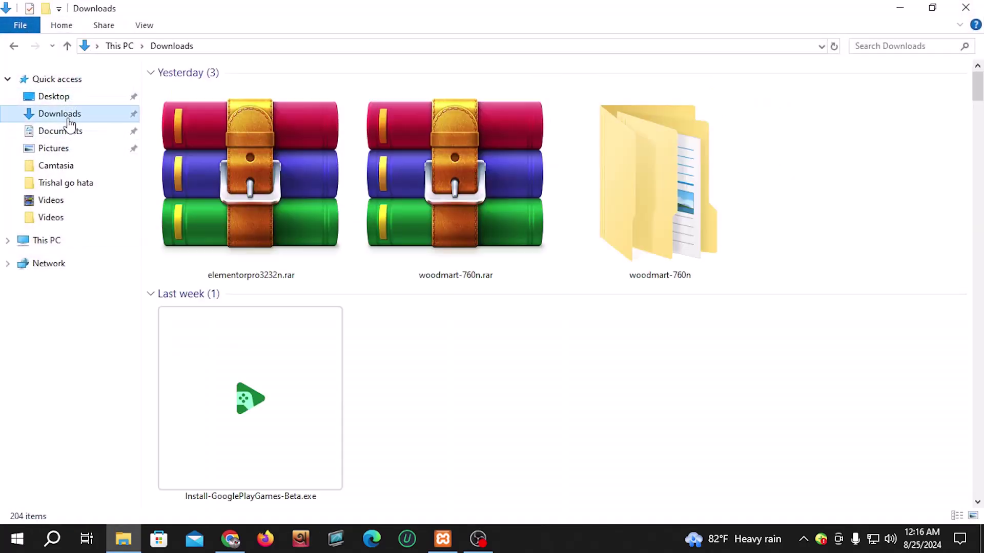
Step: Extract elementorpro3232n.rar into its own elementorpro3232n folder within Downloads, using the default extraction options
left_click(254, 213)
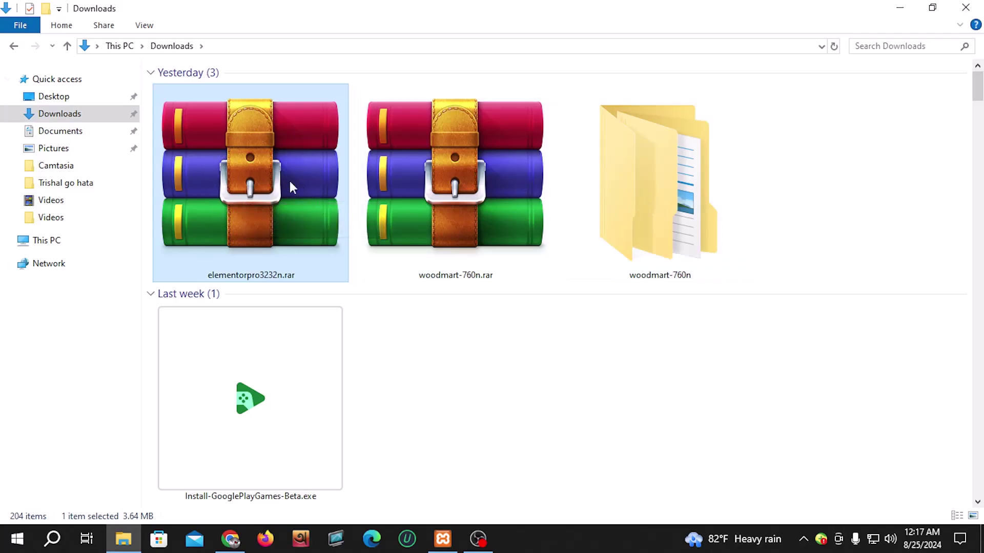
right_click(178, 131)
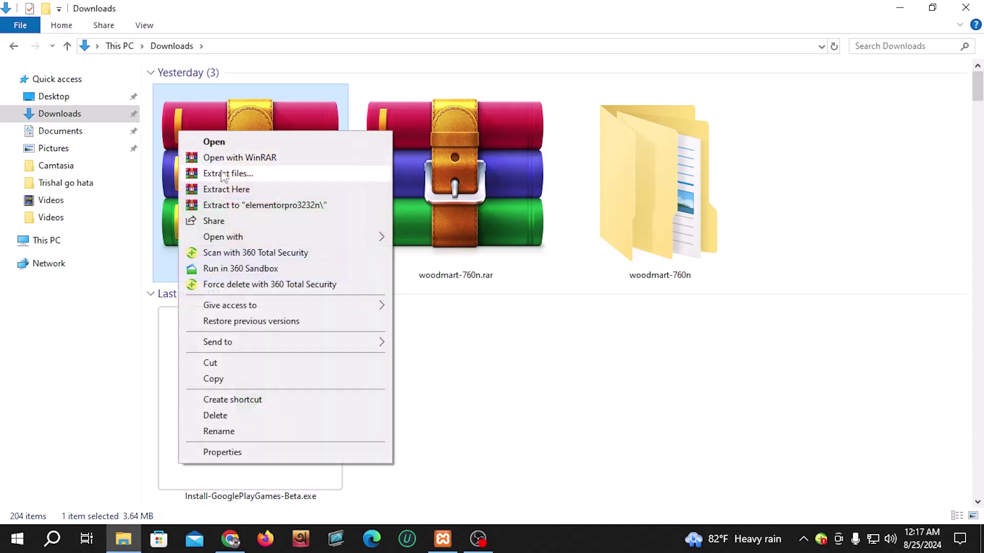
left_click(264, 174)
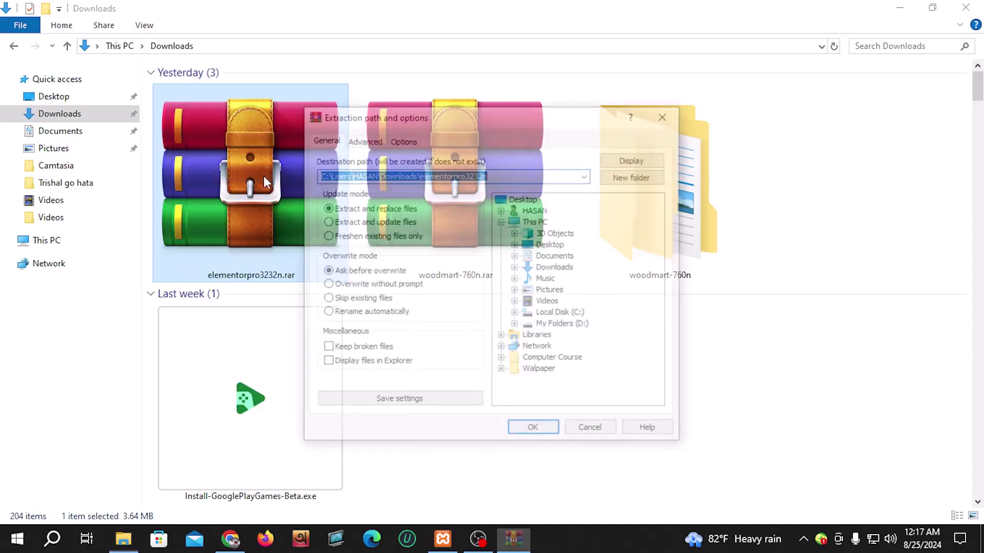
key("Return")
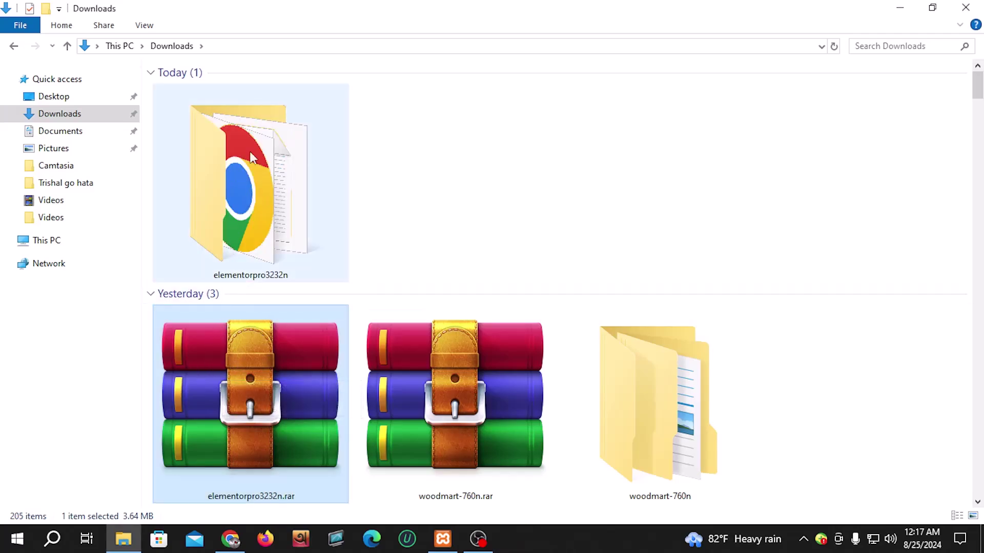
Step: Check the contents of the extracted elementor-pro folder and return to the inner elementorpro3232n folder that contains it
left_click(258, 173)
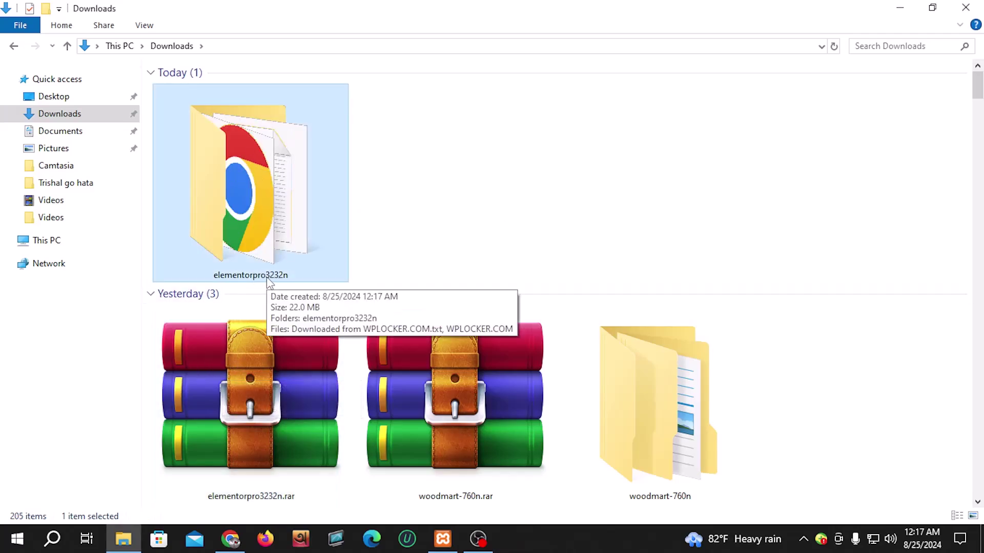
double_click(285, 178)
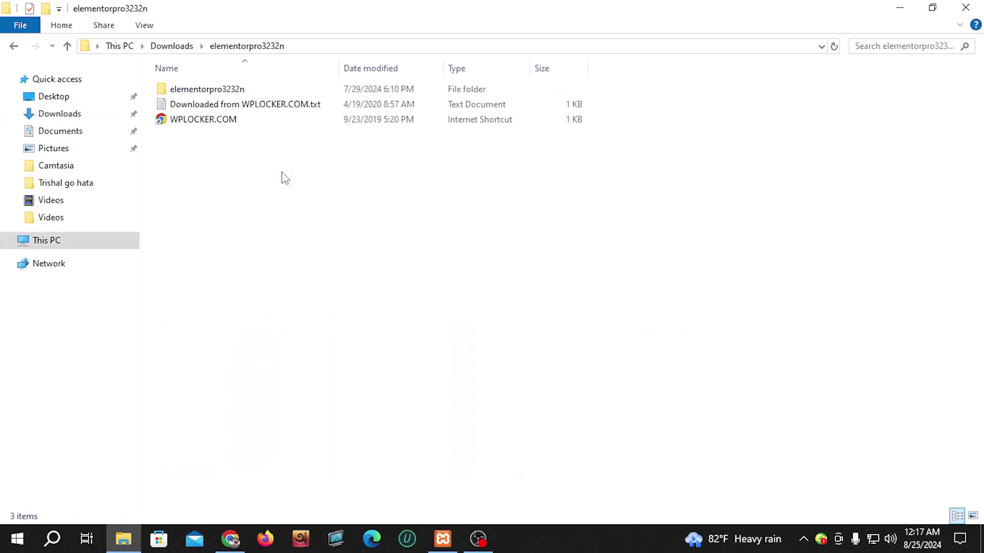
double_click(217, 89)
double_click(241, 95)
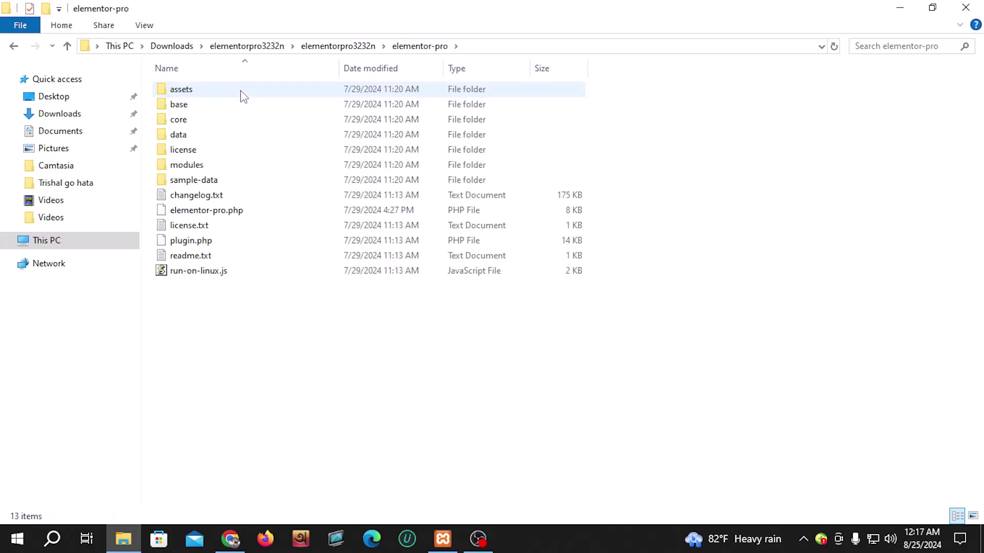
left_click(67, 47)
left_click(68, 48)
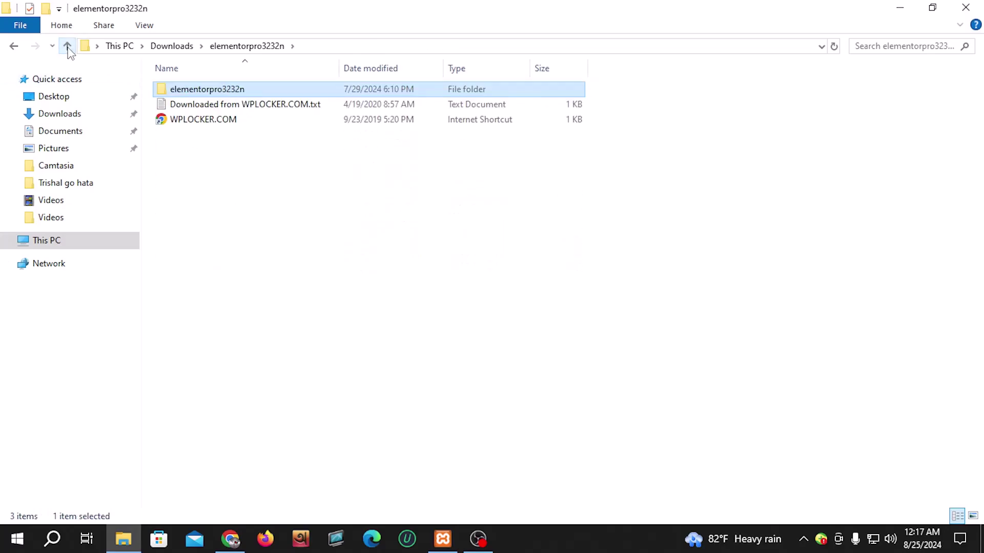
double_click(224, 93)
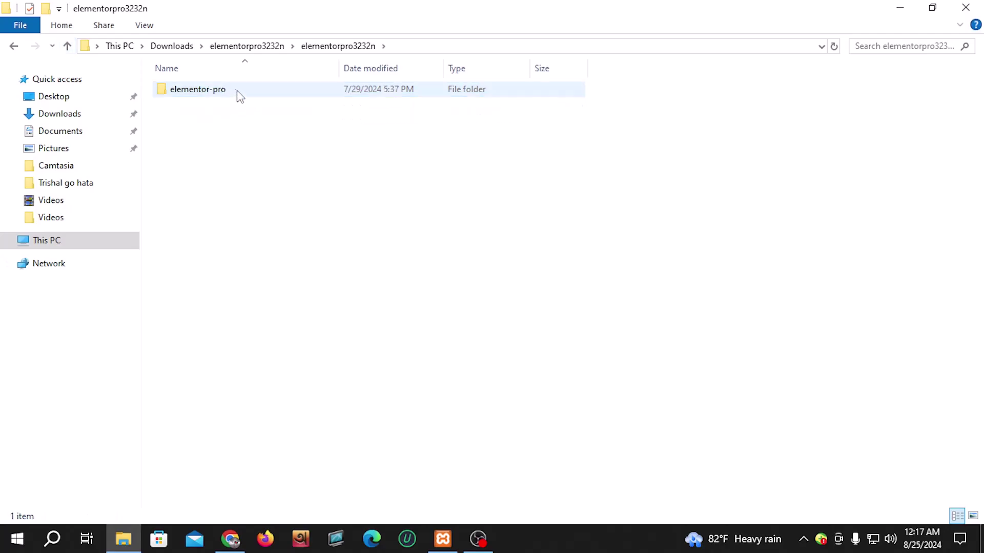
Step: Review the files in the elementor-pro folder and, in Chrome, open the plugin upload form of the Brand Store WordPress site
double_click(260, 94)
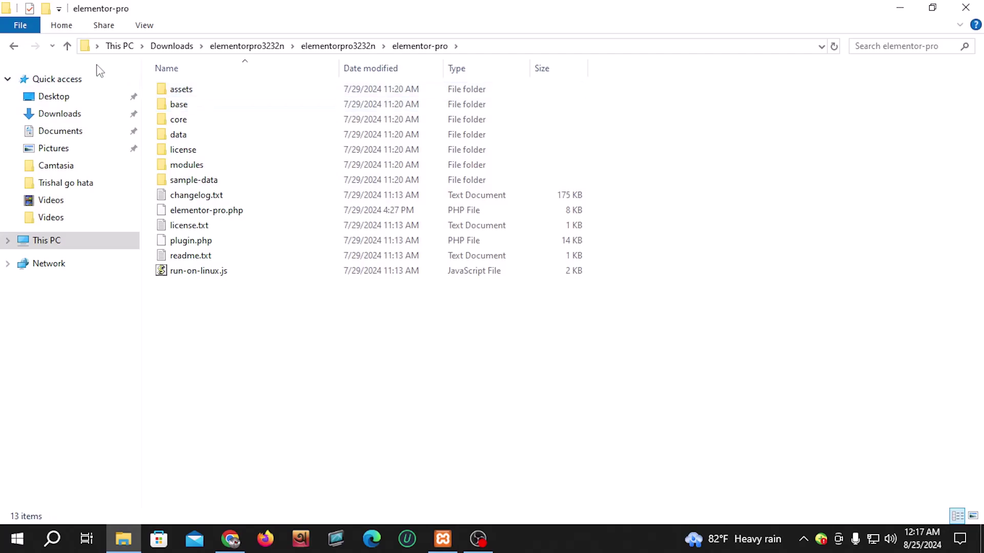
left_click(67, 46)
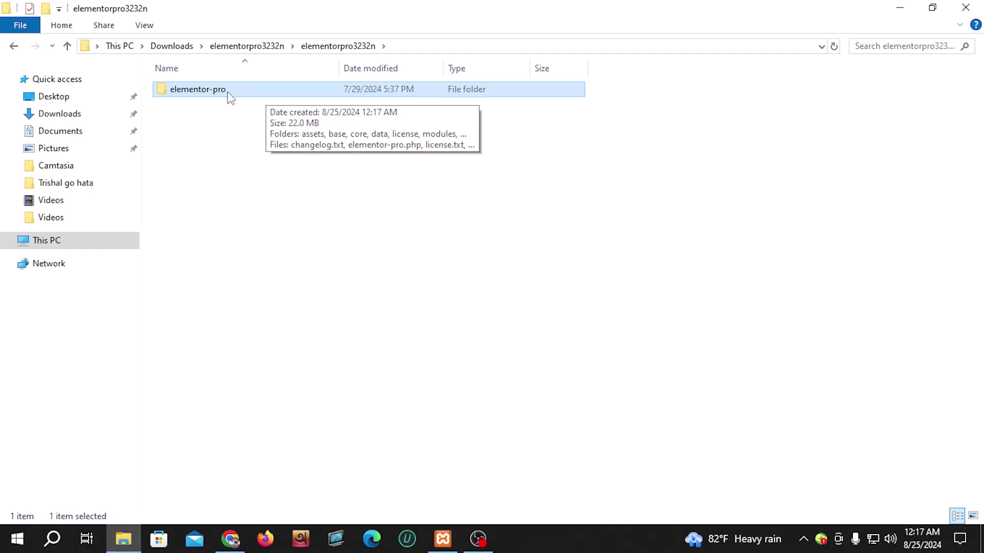
left_click(230, 539)
left_click(111, 14)
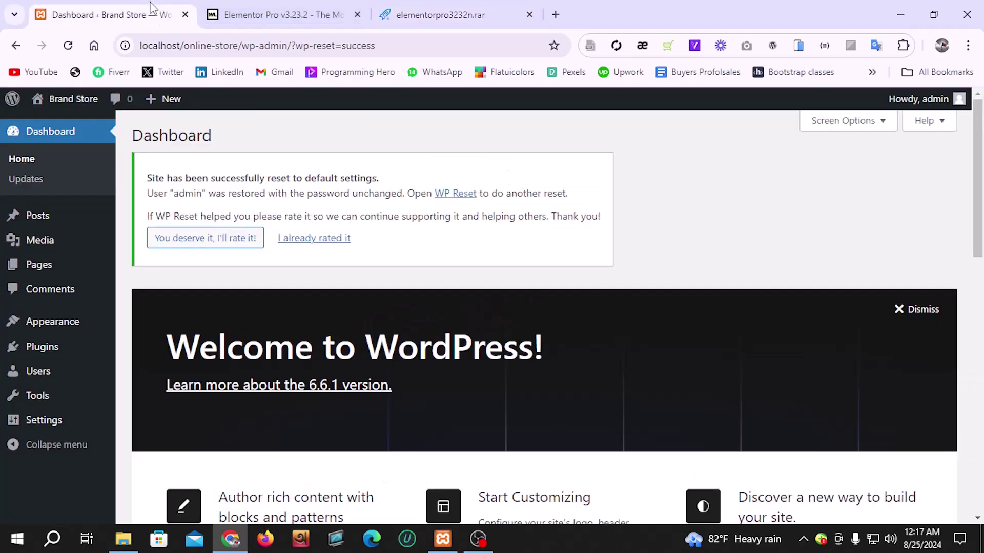
mouse_move(57, 353)
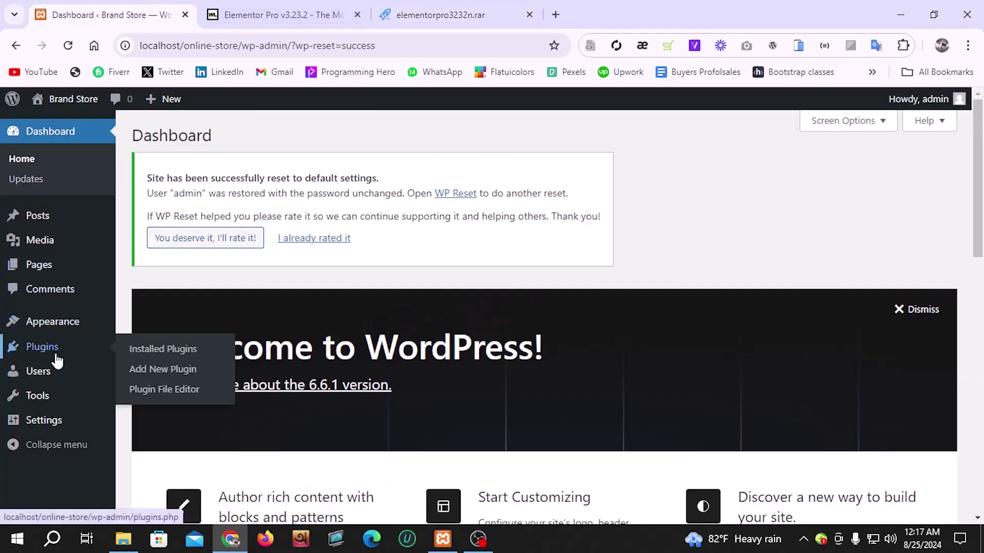
left_click(67, 353)
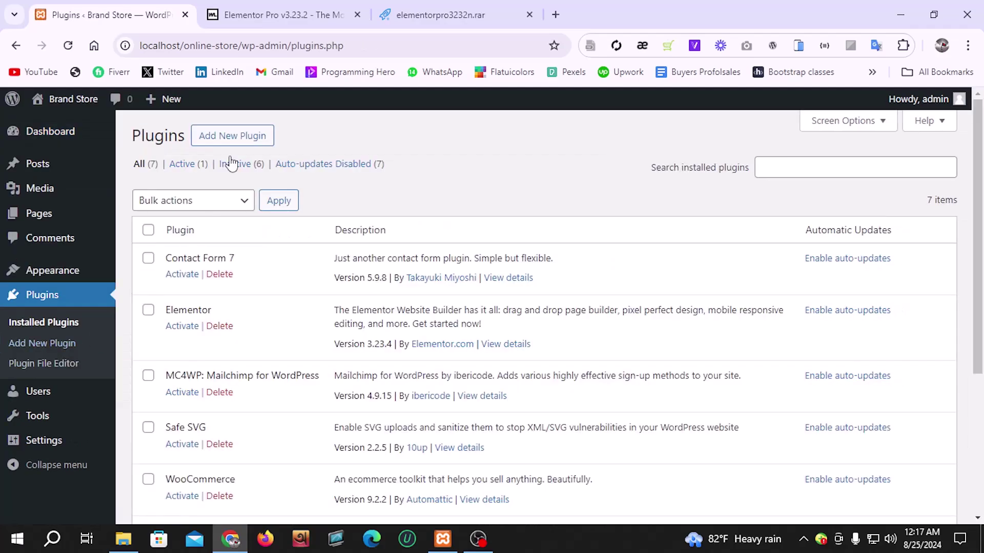
left_click(237, 145)
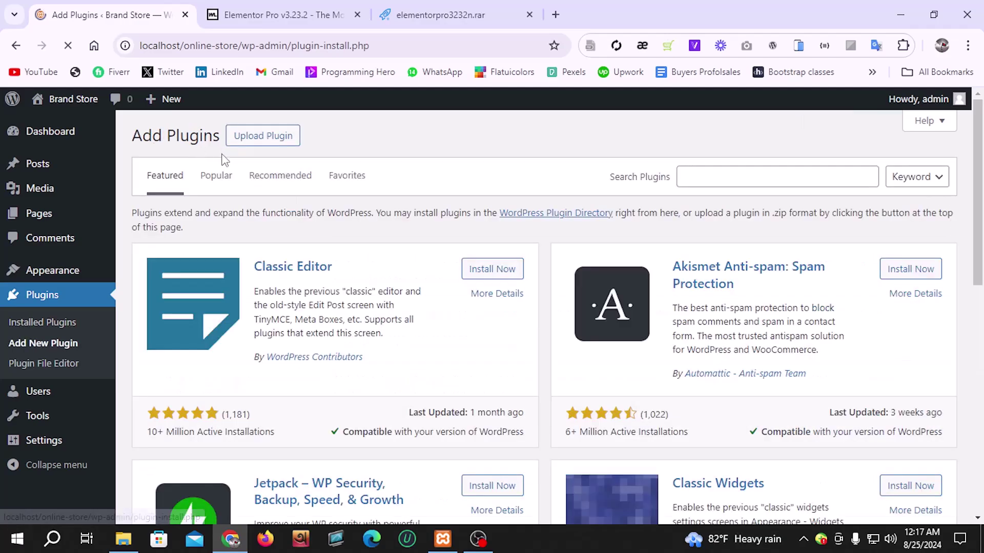
left_click(267, 142)
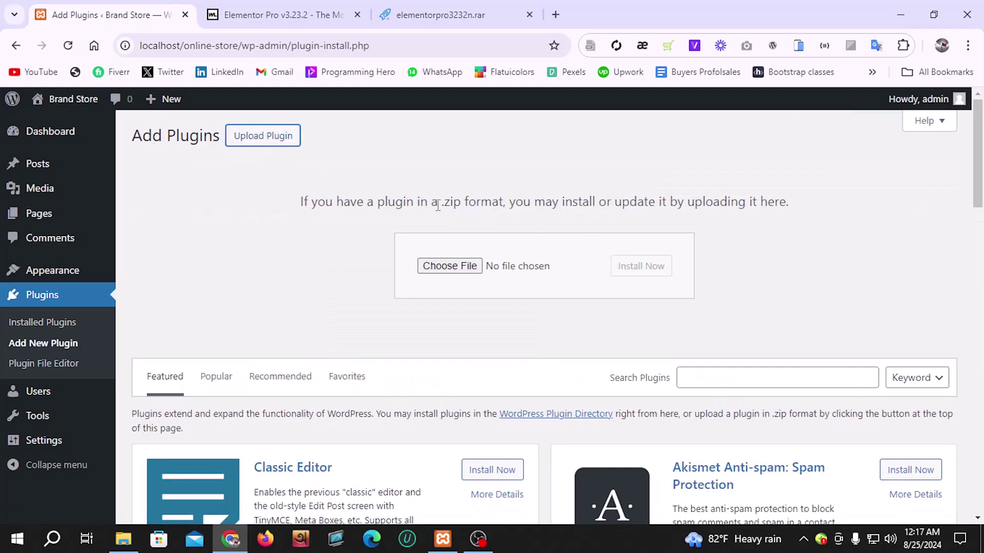
left_click_drag(296, 205, 744, 203)
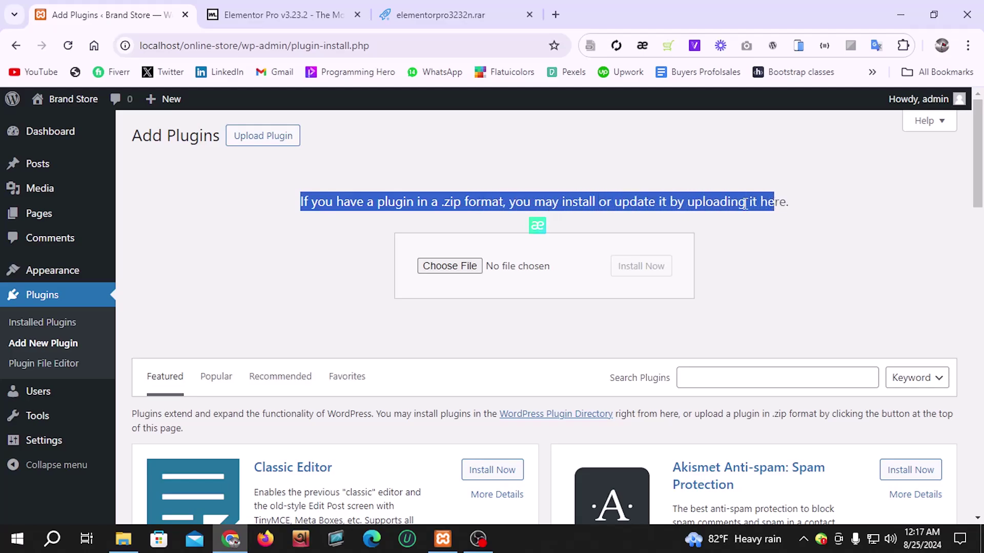
left_click(574, 213)
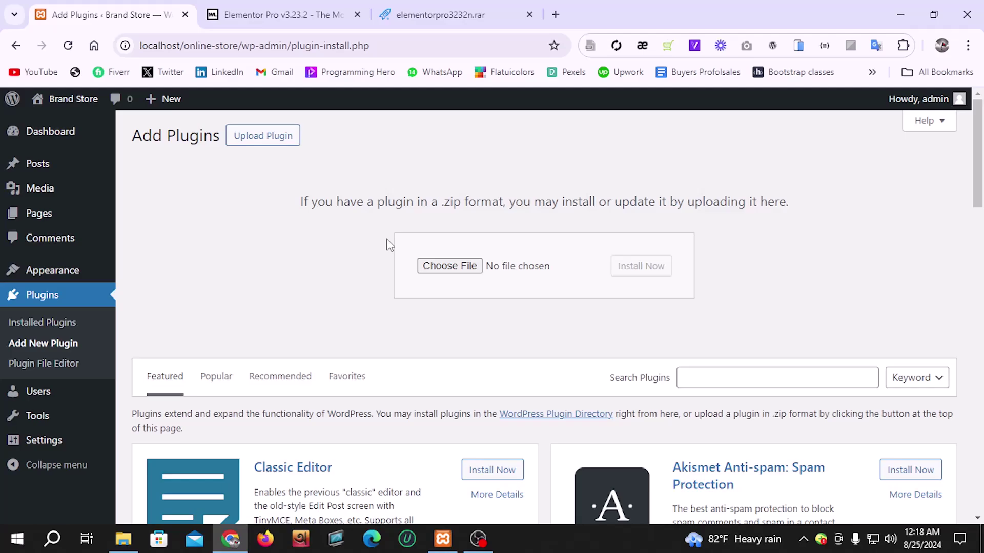
Step: In File Explorer, compress the elementor-pro folder with WinRAR into elementor-pro.zip, using the ZIP archive format
left_click(123, 539)
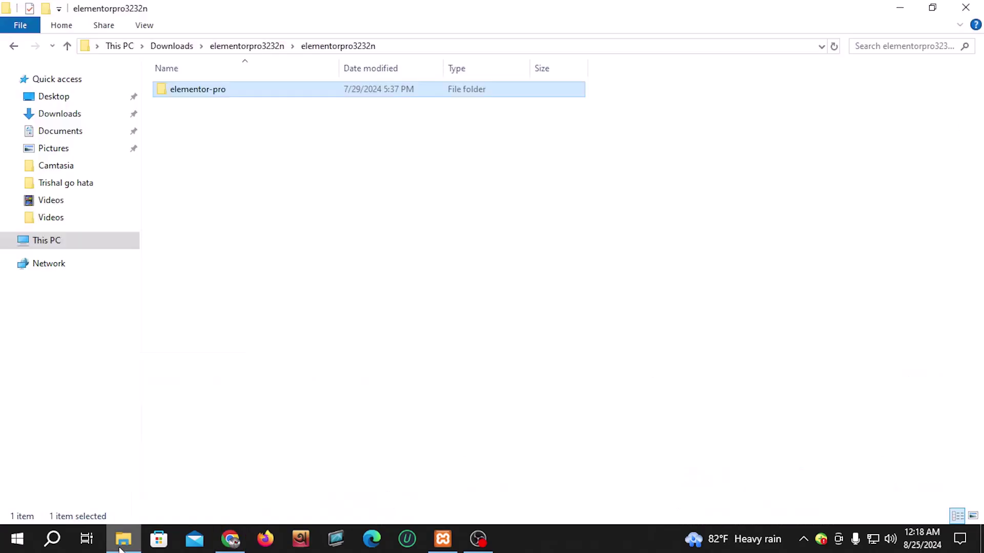
right_click(226, 94)
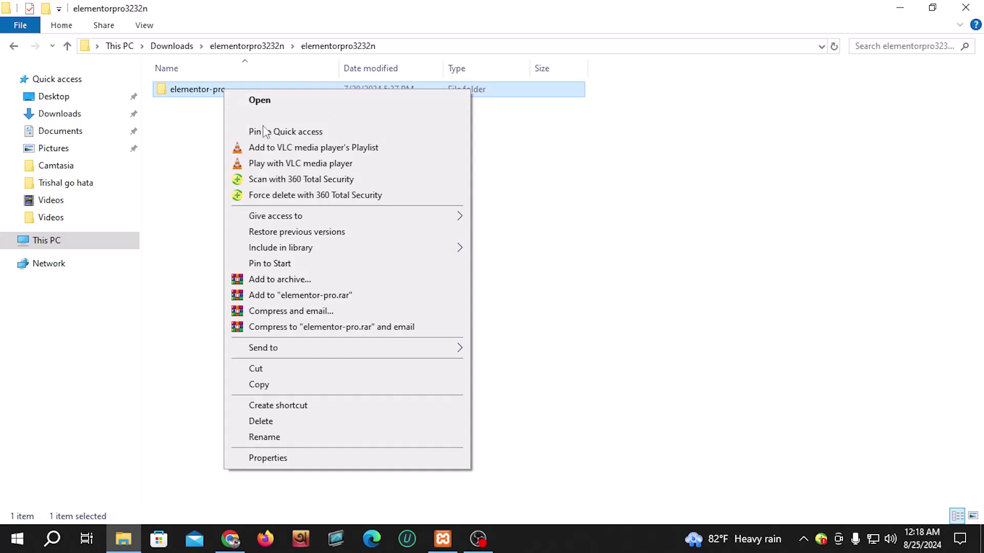
left_click(327, 284)
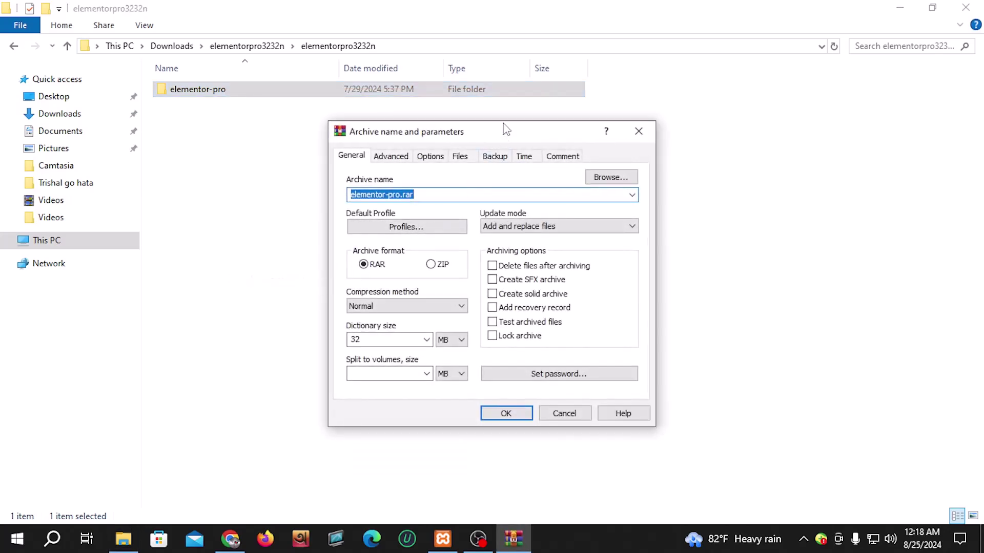
left_click_drag(494, 137, 497, 60)
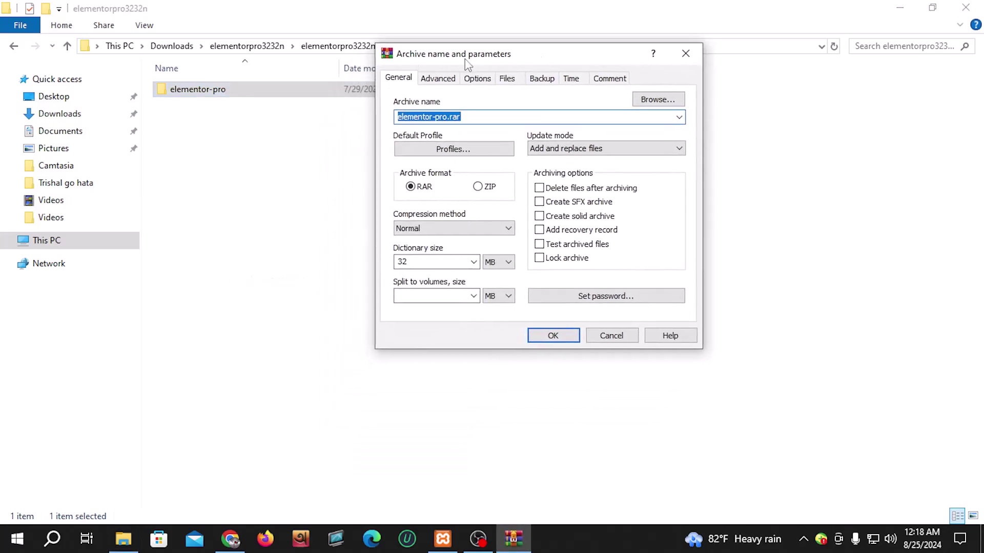
left_click(478, 187)
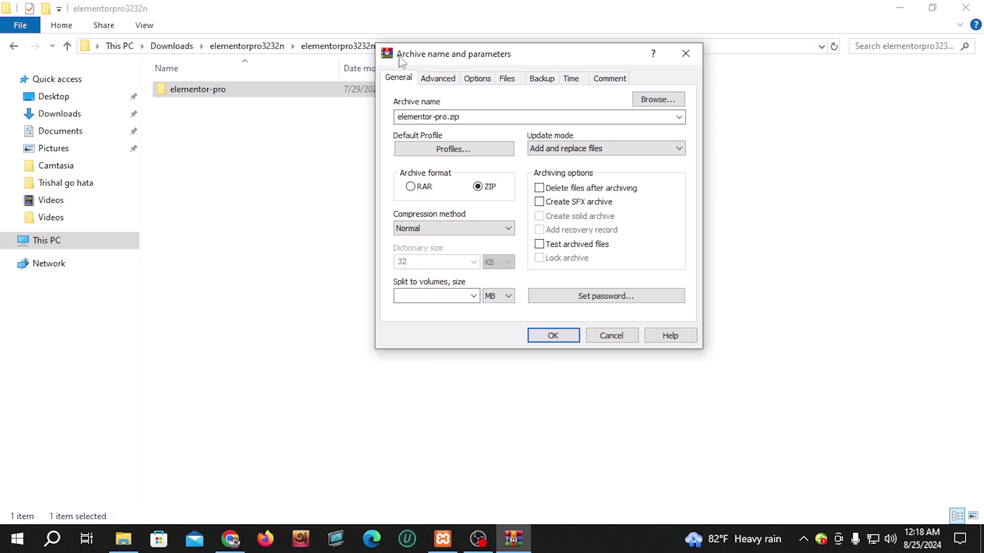
left_click(556, 336)
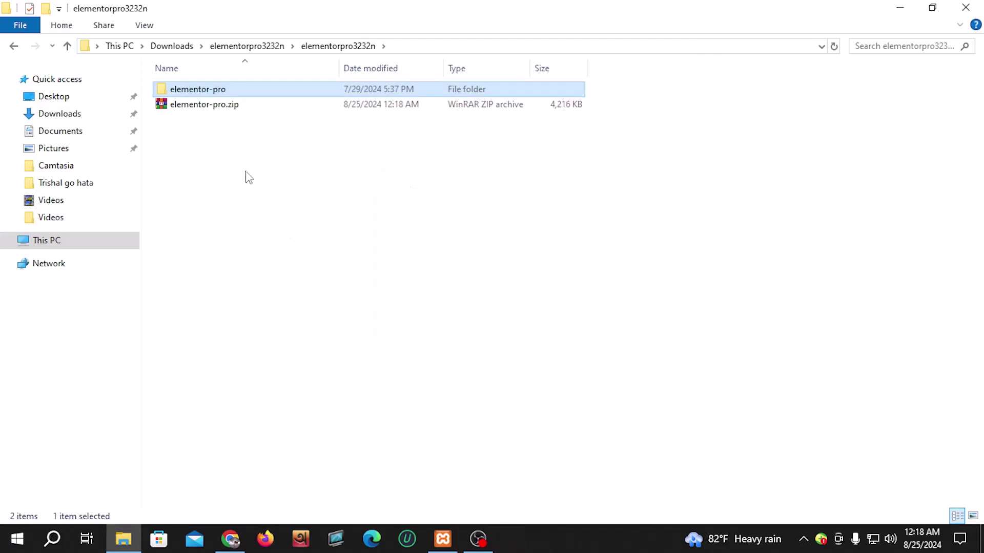
left_click(209, 110)
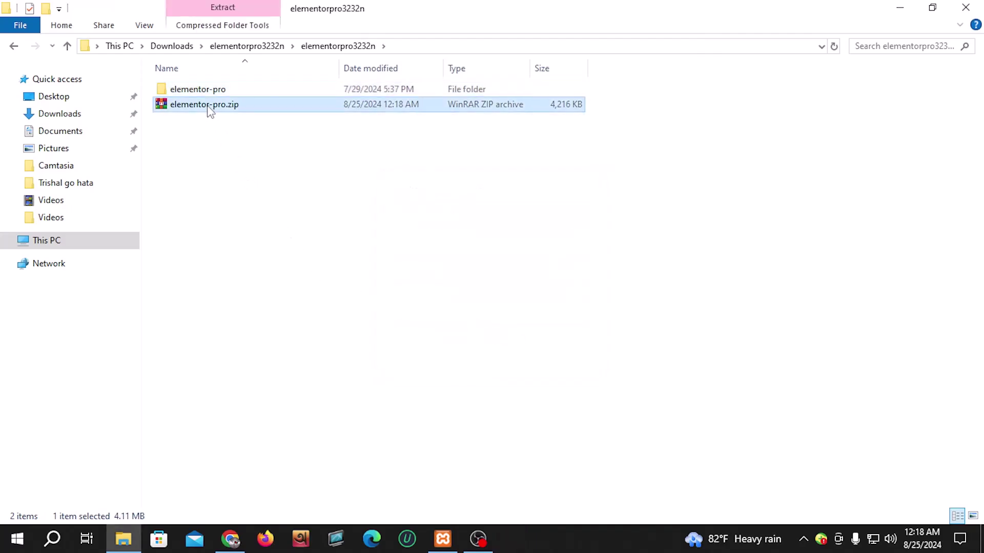
Step: In Chrome, choose elementor-pro.zip from the inner elementorpro3232n folder in Downloads for the plugin upload and install it
left_click(232, 538)
left_click(457, 270)
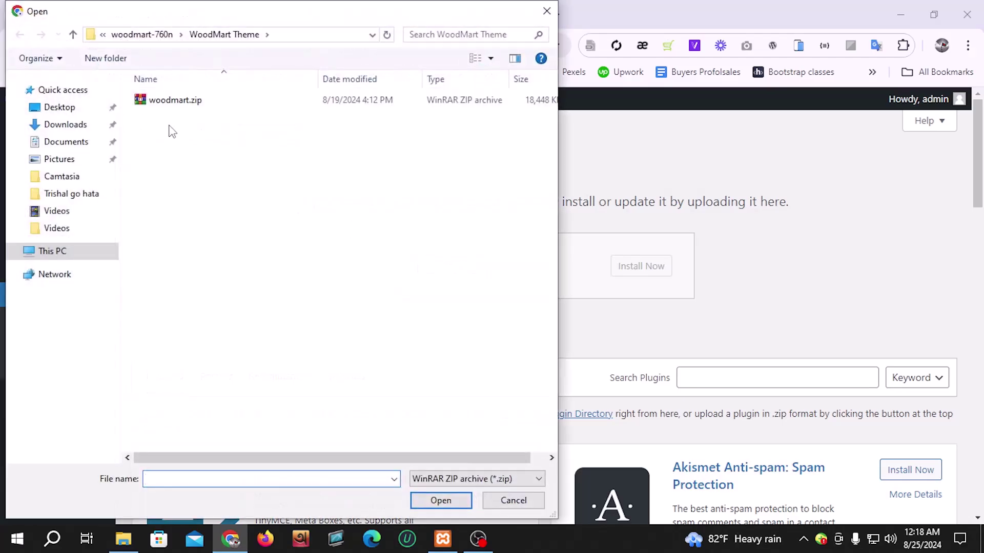
left_click(67, 126)
double_click(218, 130)
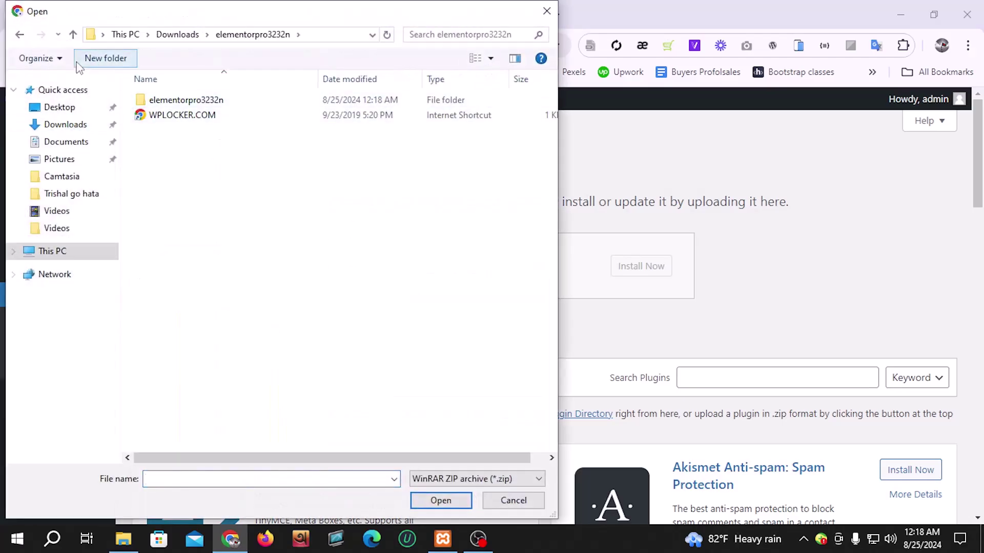
left_click(73, 34)
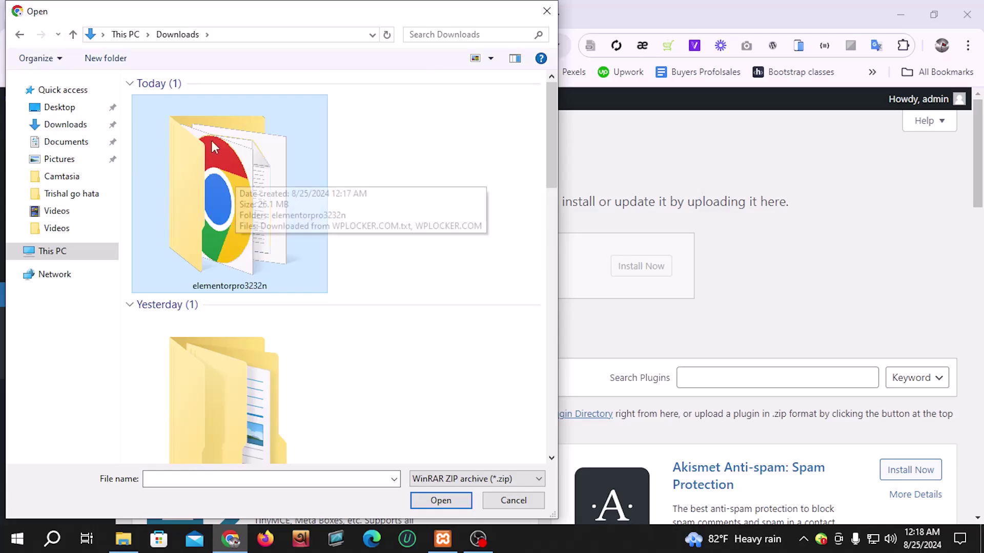
double_click(221, 156)
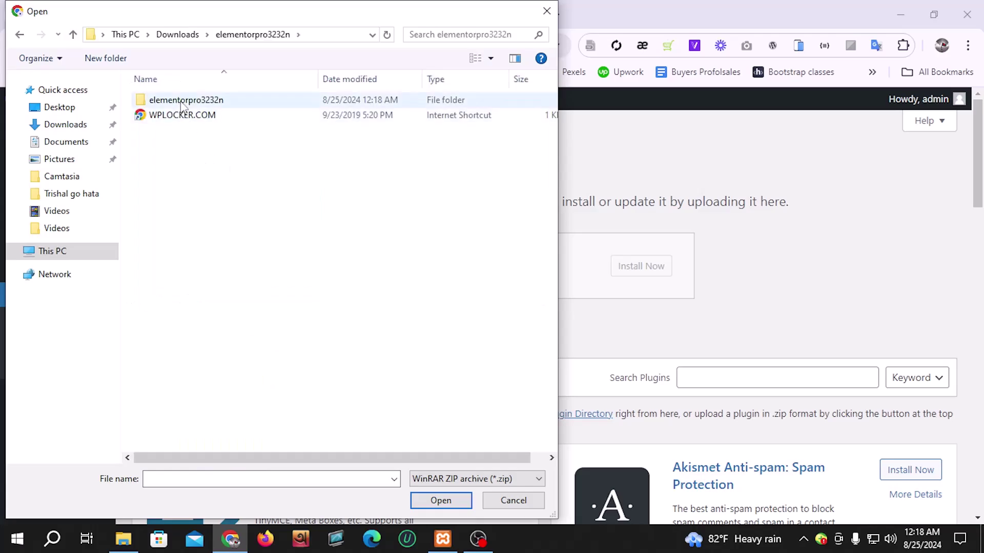
double_click(197, 103)
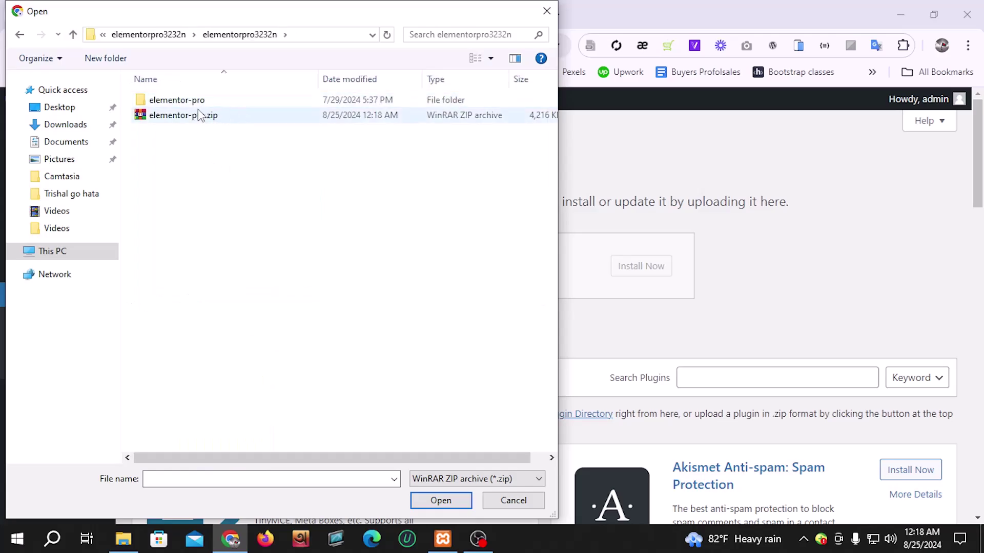
left_click(206, 105)
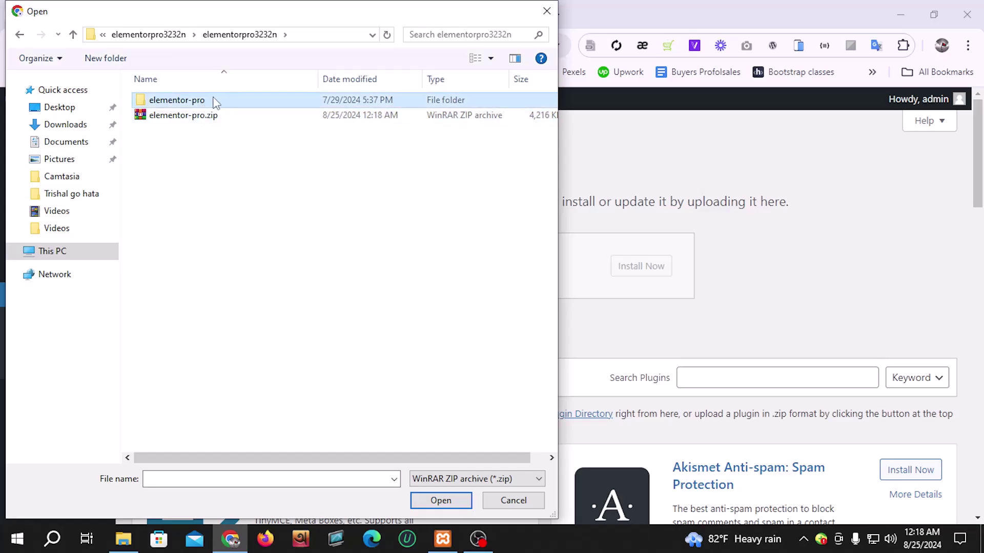
left_click(211, 118)
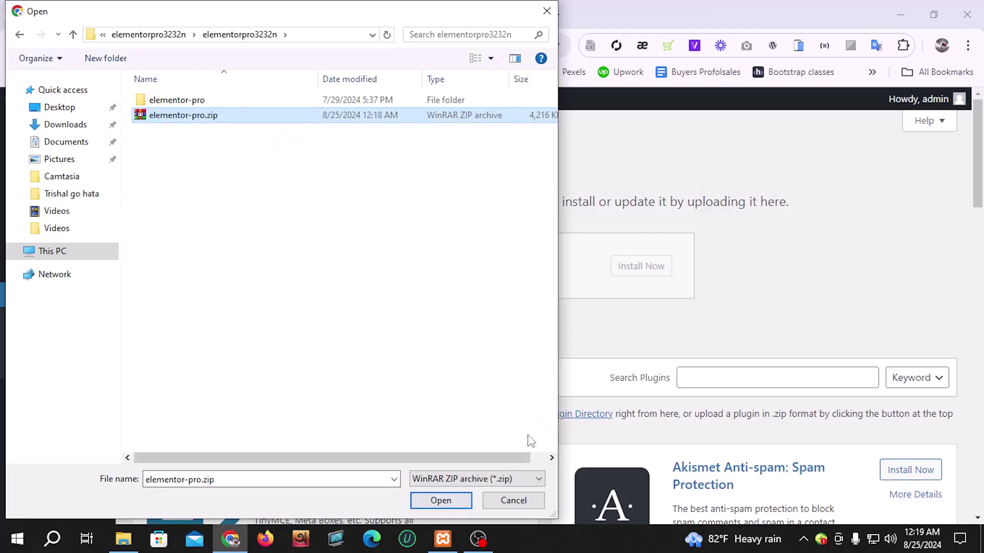
left_click(459, 501)
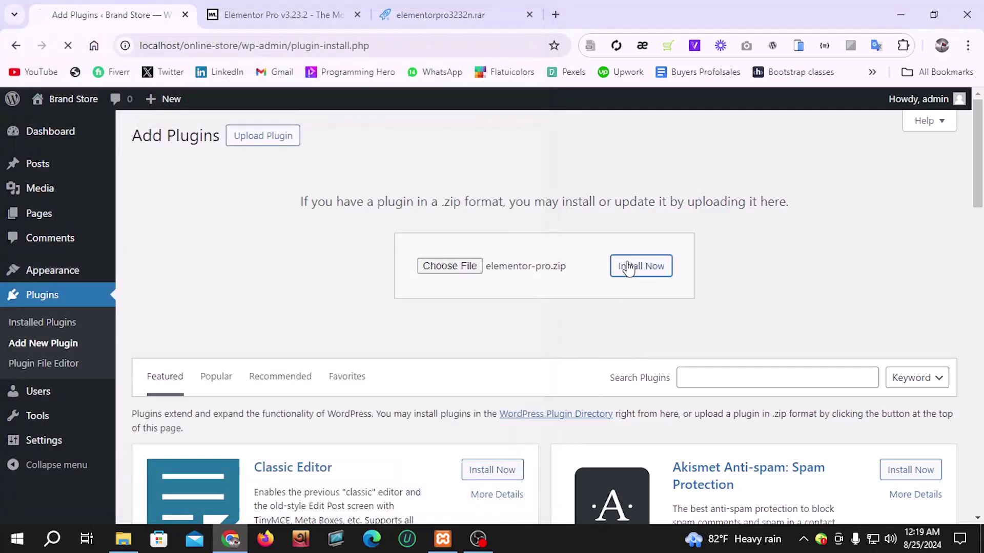
left_click(630, 267)
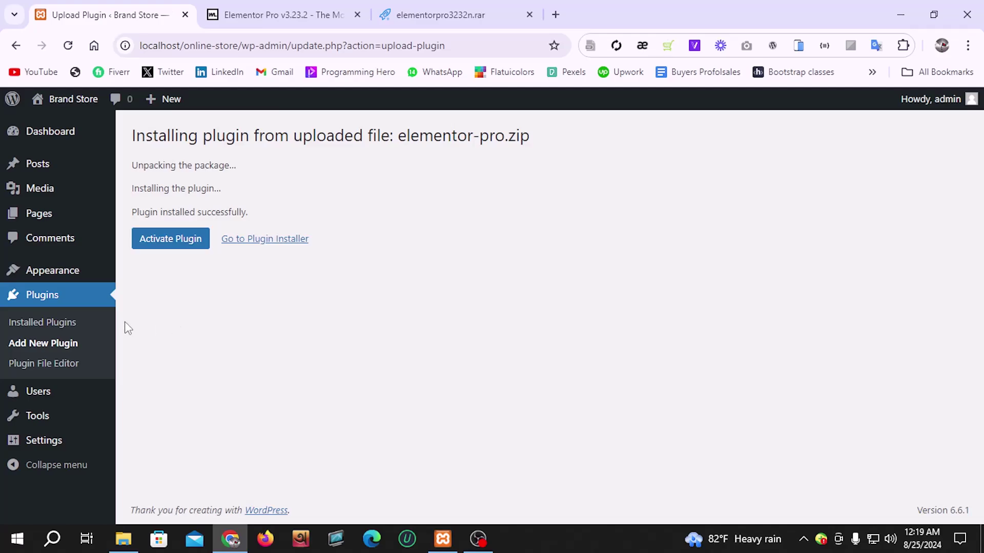
Step: Open the site's installed plugins list and examine the entries for Elementor and Elementor Pro
left_click(60, 302)
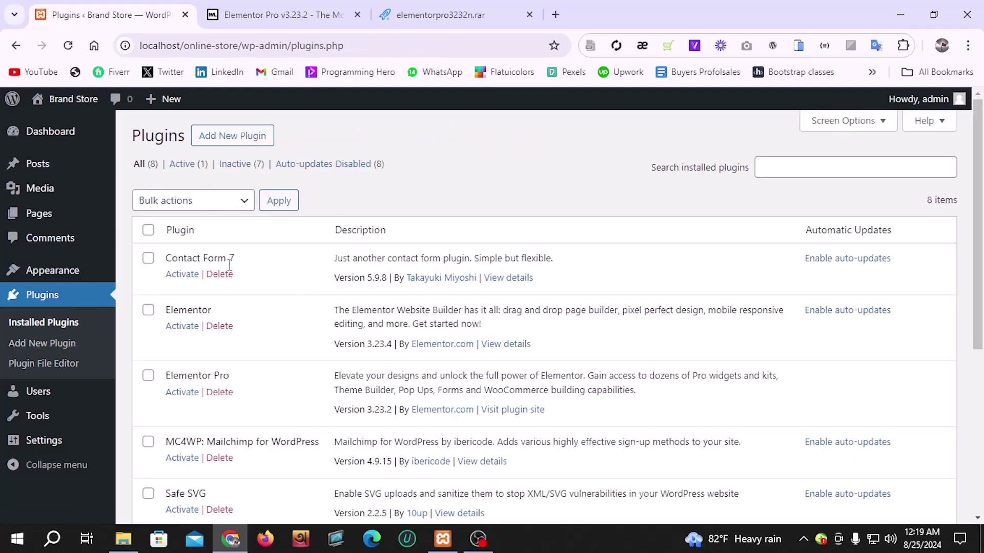
scroll(271, 339, "down", 1)
scroll(270, 339, "down", 2)
scroll(251, 246, "up", 2)
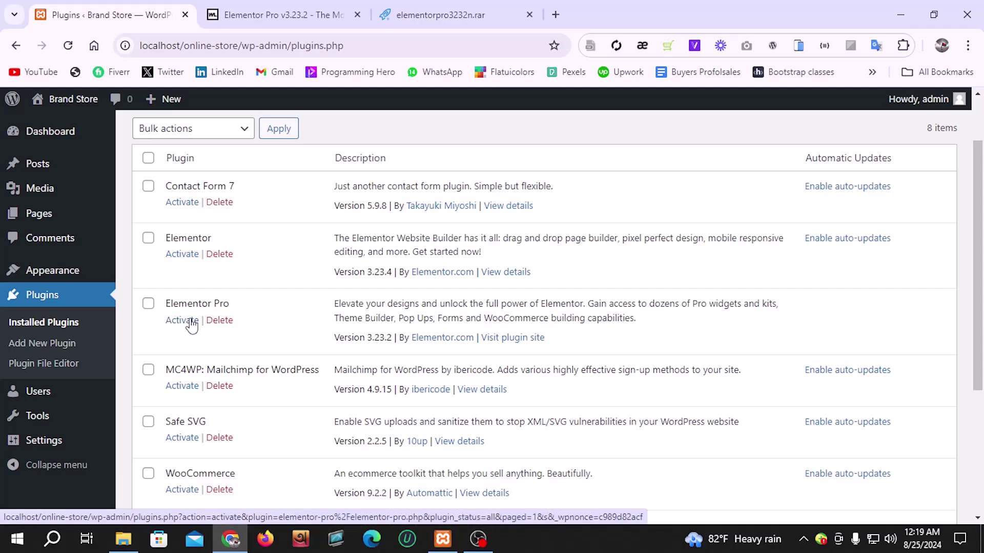
left_click_drag(166, 238, 202, 236)
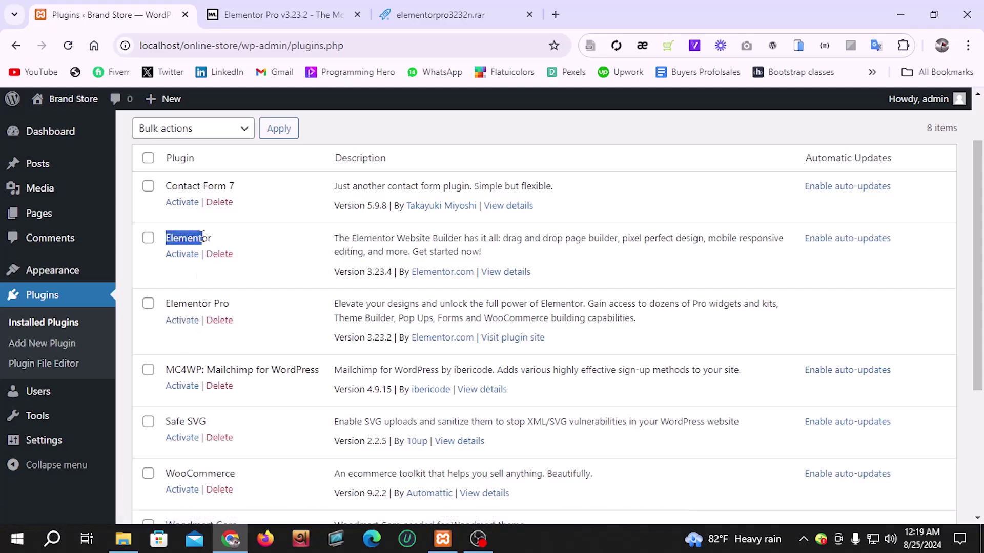
double_click(199, 239)
left_click_drag(167, 303, 231, 306)
left_click(195, 265)
left_click_drag(212, 238, 180, 240)
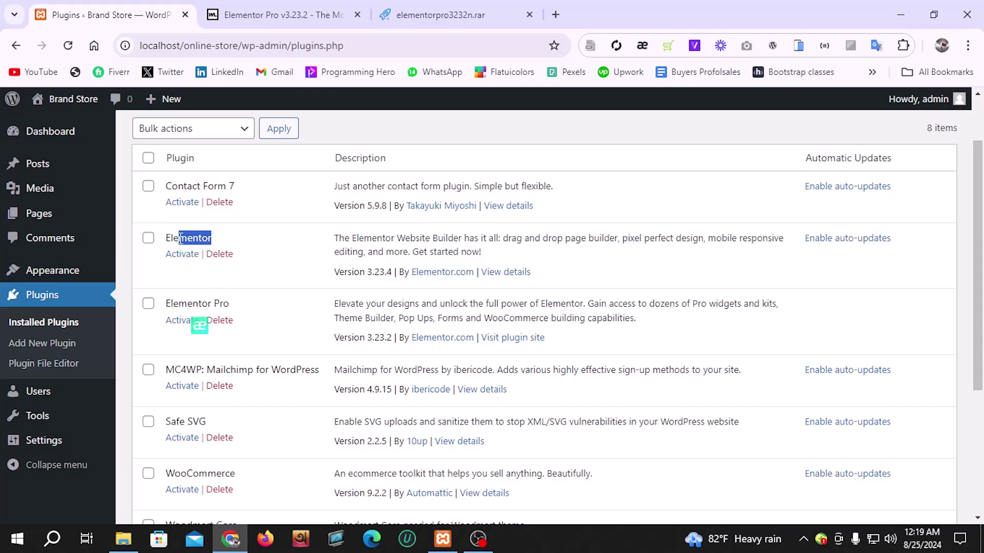
left_click_drag(229, 306, 151, 310)
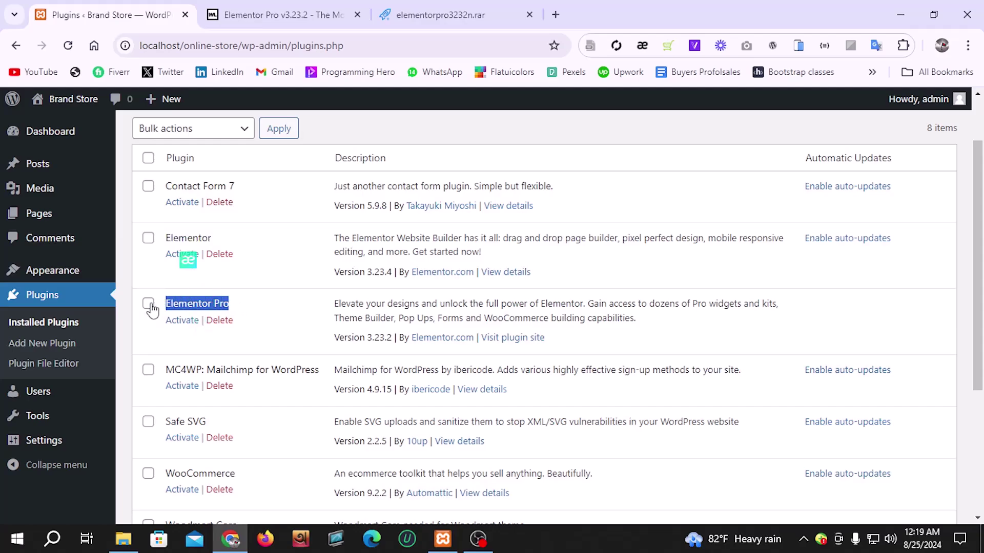
left_click(190, 267)
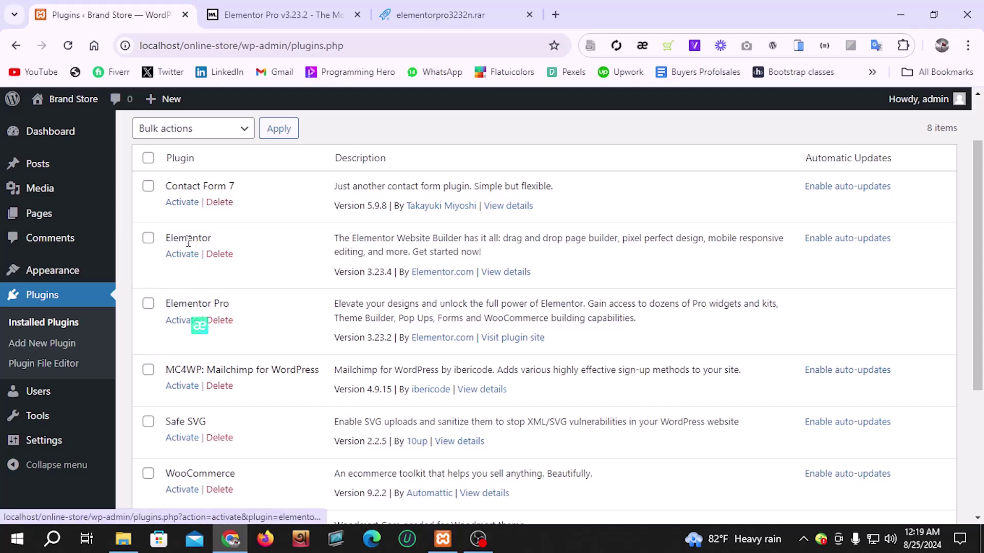
left_click_drag(167, 237, 205, 238)
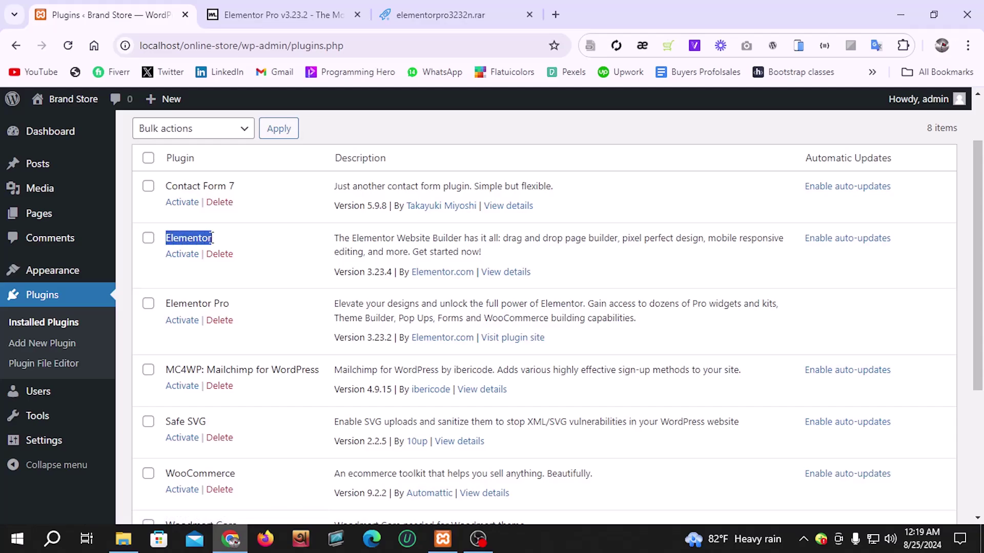
left_click(183, 237)
Step: Activate the Elementor plugin, return from its onboarding page to the plugins list, and activate Elementor Pro
left_click(183, 258)
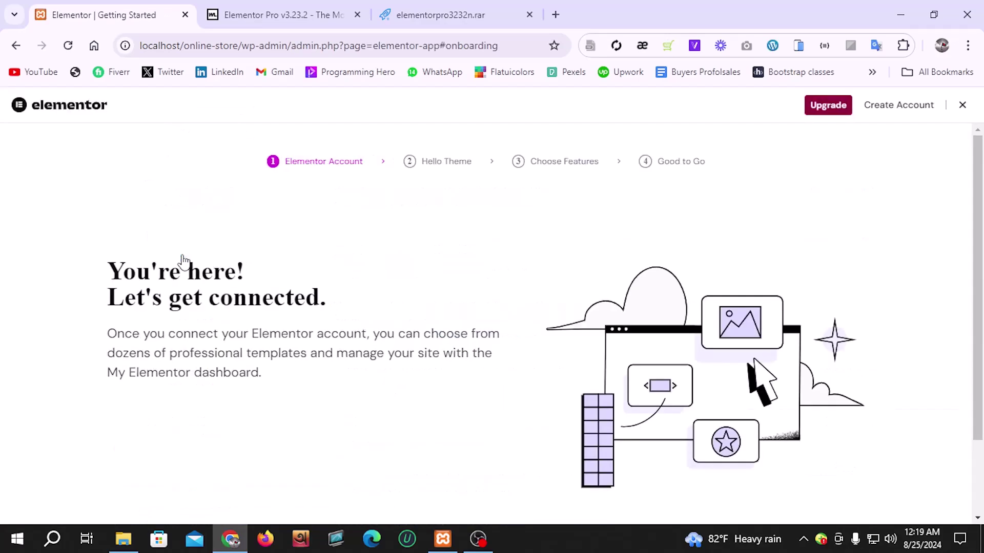
left_click(16, 46)
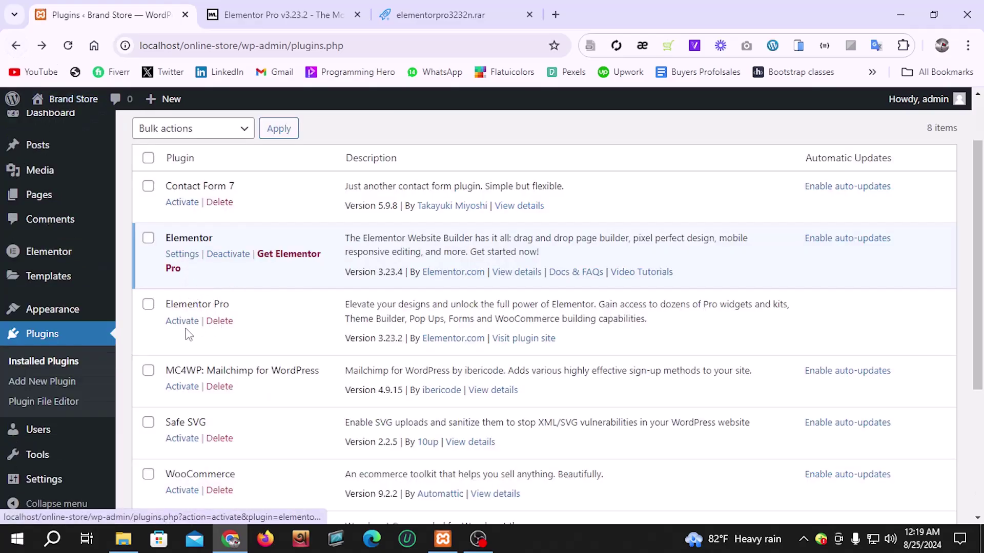
left_click(184, 323)
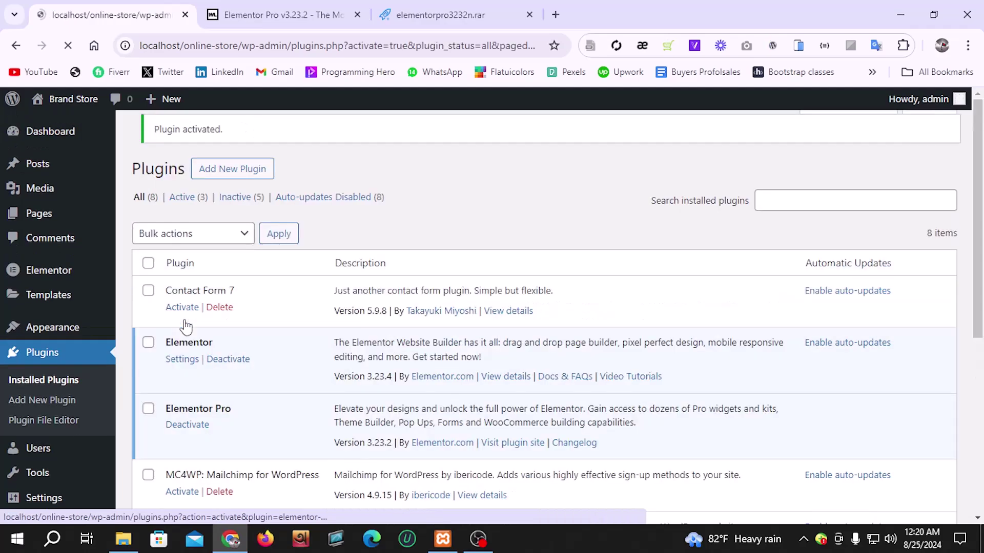
Step: Create a new WordPress page titled "Home" and publish it
scroll(185, 307, "down", 3)
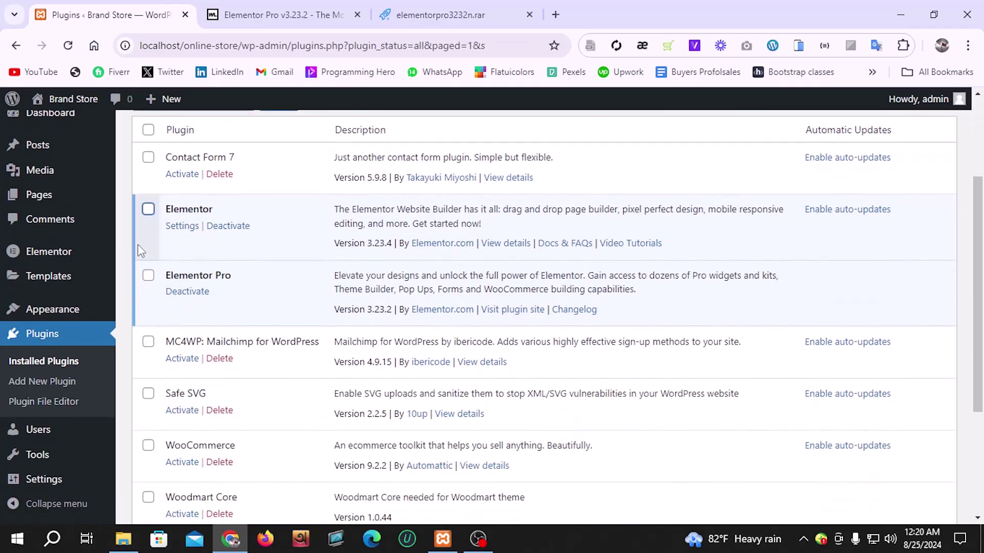
left_click(63, 199)
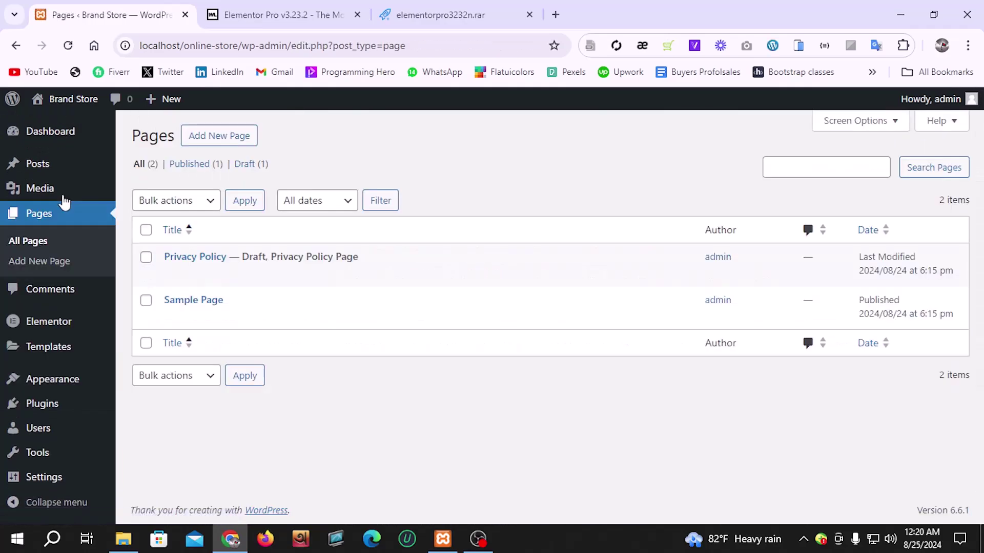
left_click(229, 139)
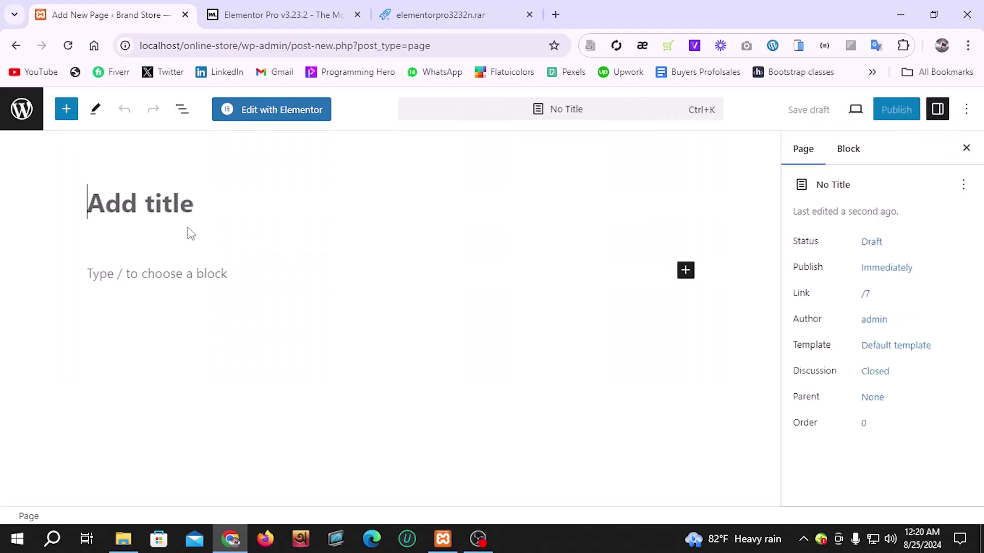
type("Home")
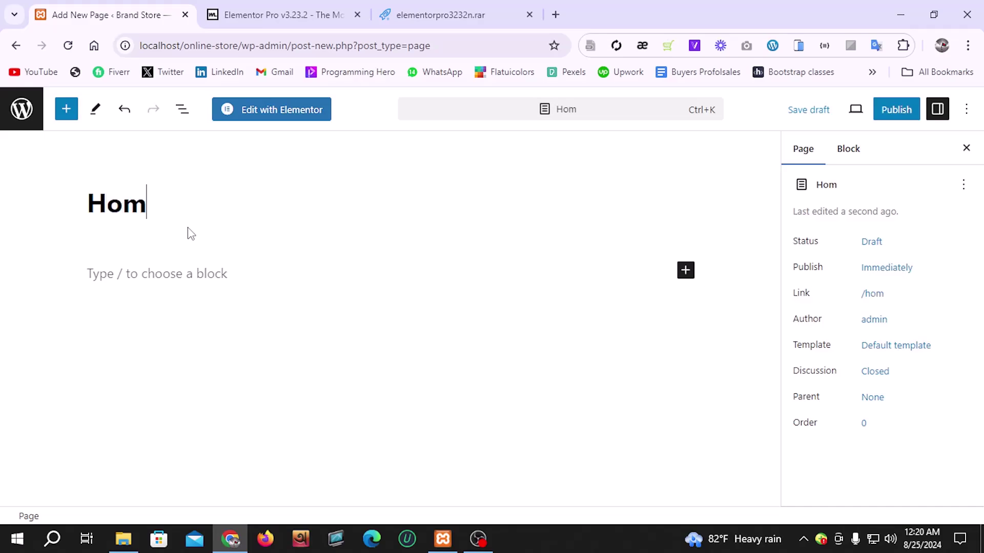
left_click(881, 108)
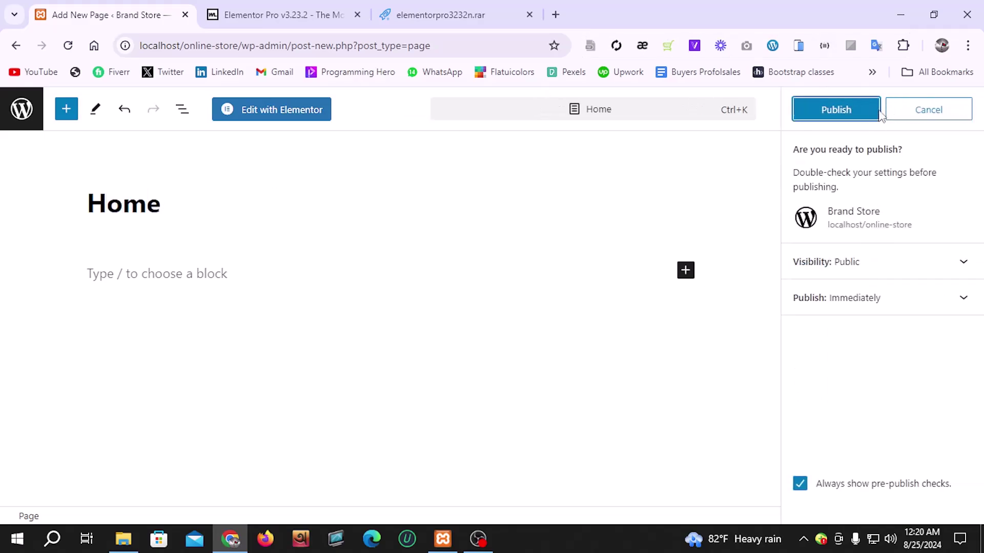
left_click(827, 113)
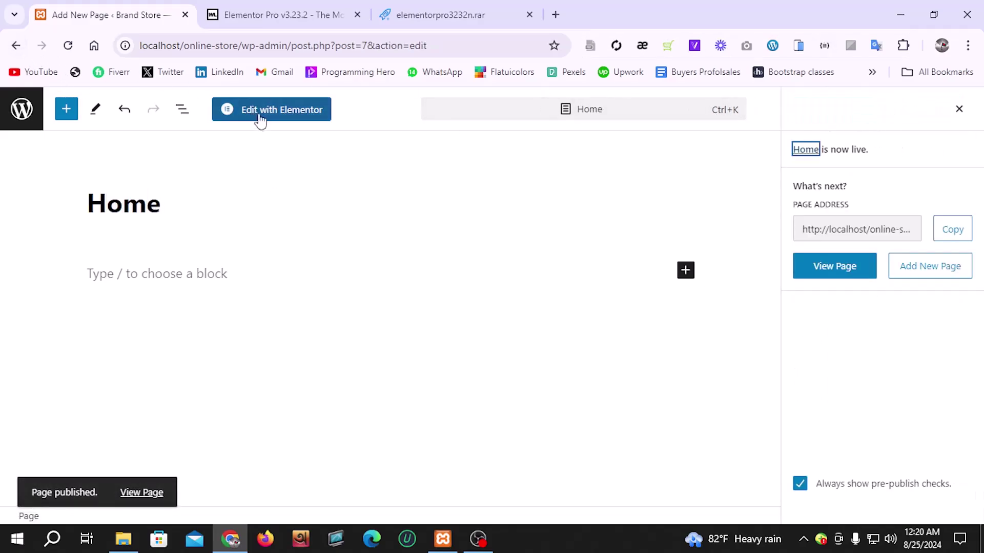
Step: Open the published Home page in a new tab, reload it, and examine the theme error it displays
right_click(143, 493)
left_click(244, 277)
left_click(301, 12)
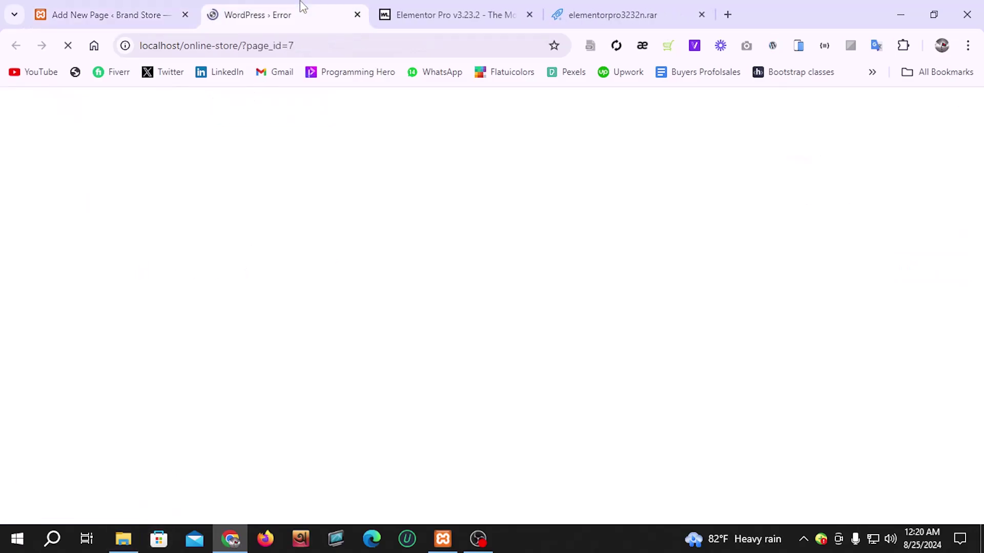
left_click(136, 10)
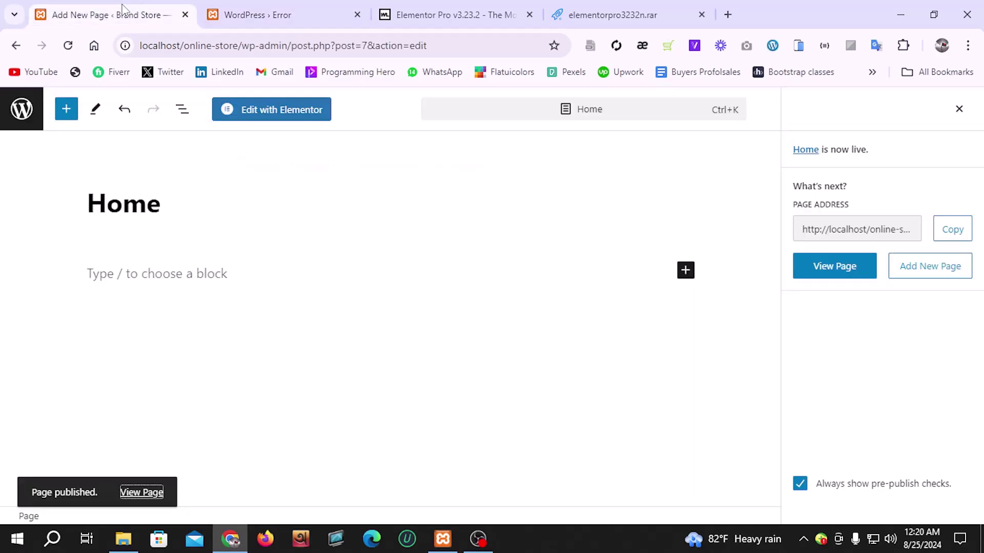
left_click(270, 7)
left_click(69, 45)
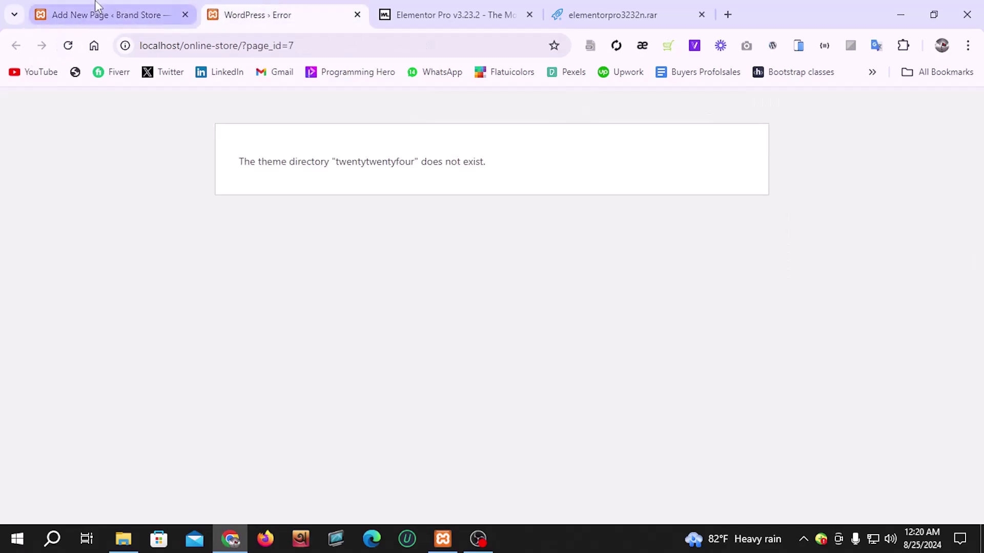
left_click_drag(237, 165, 474, 173)
left_click(77, 6)
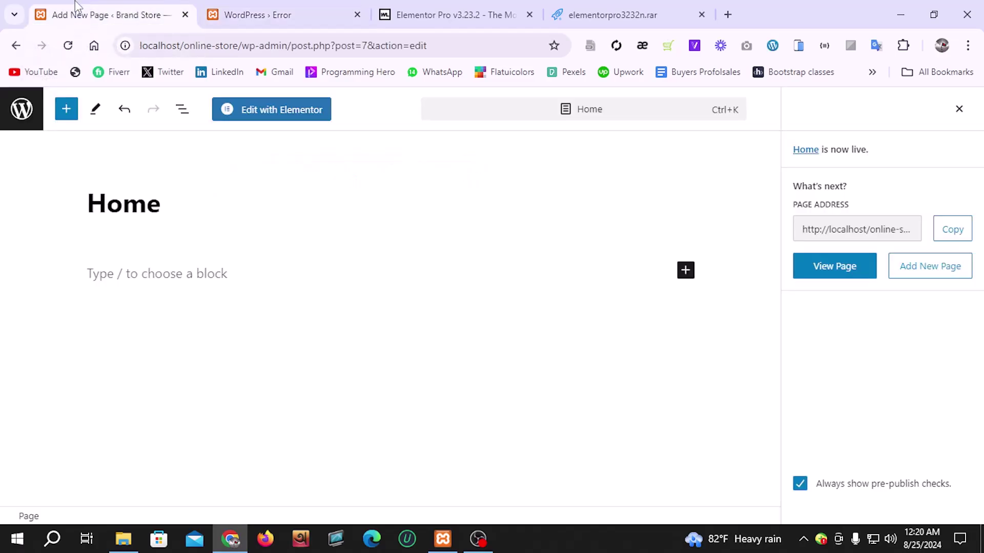
left_click(242, 6)
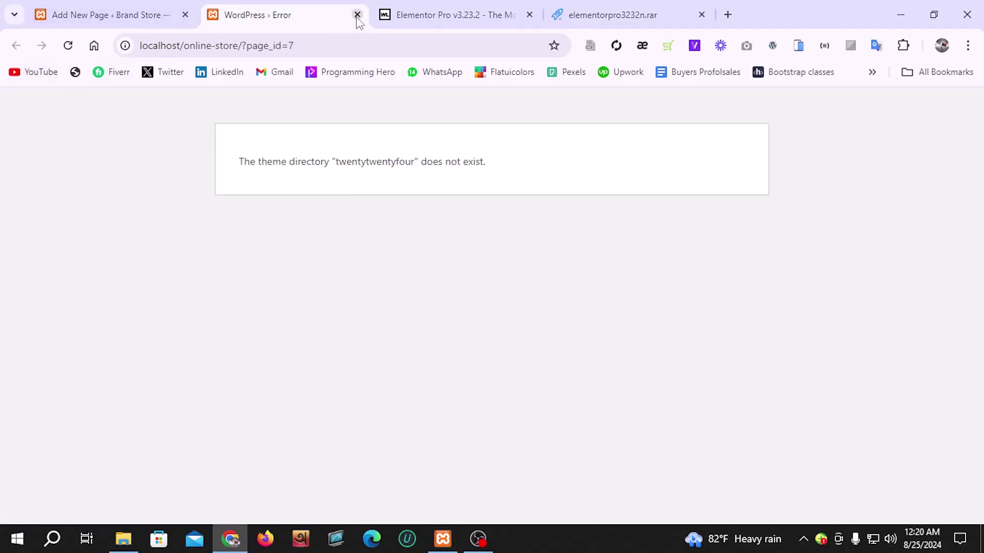
Step: Activate the Astra theme from the site's installed themes and reload the live Home page
left_click(102, 15)
left_click(16, 45)
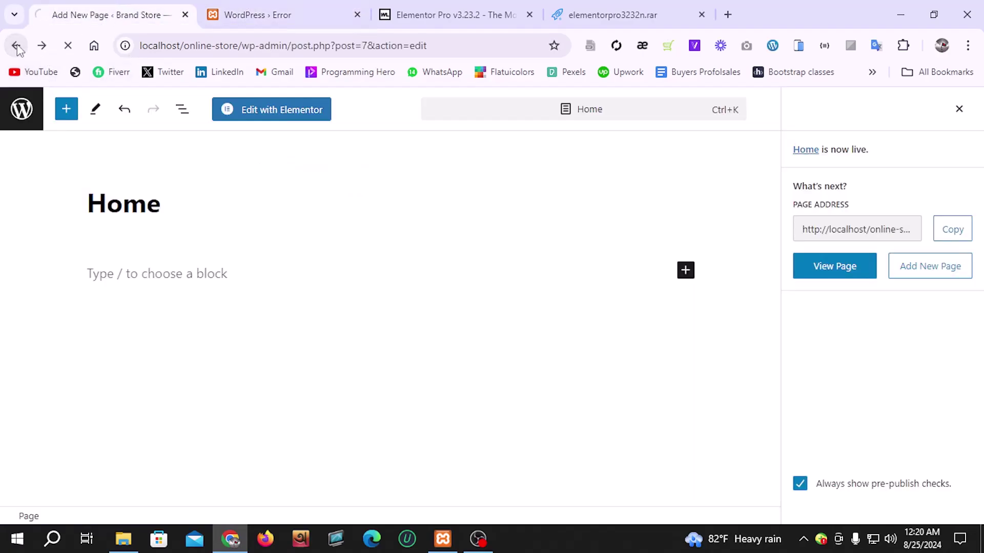
left_click(201, 7)
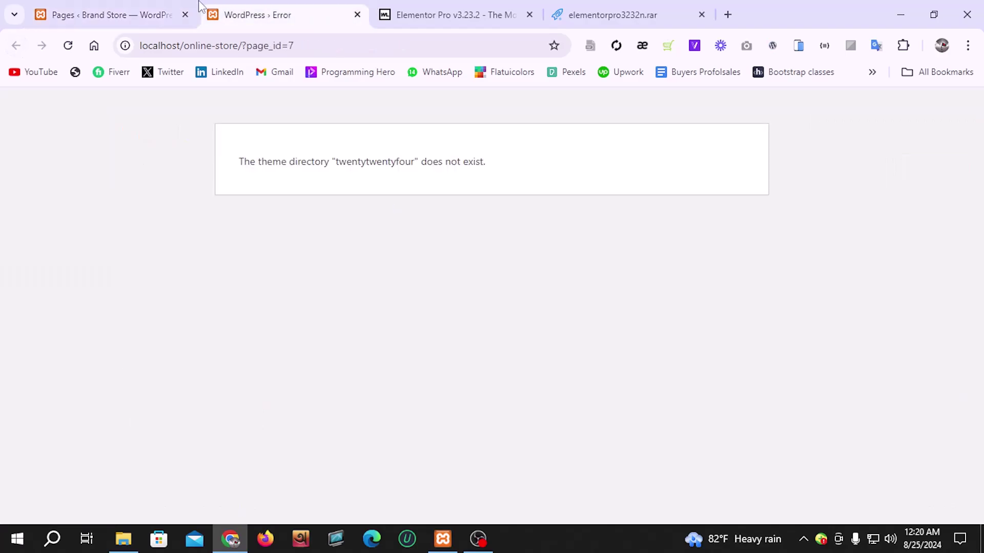
left_click(169, 13)
left_click(62, 380)
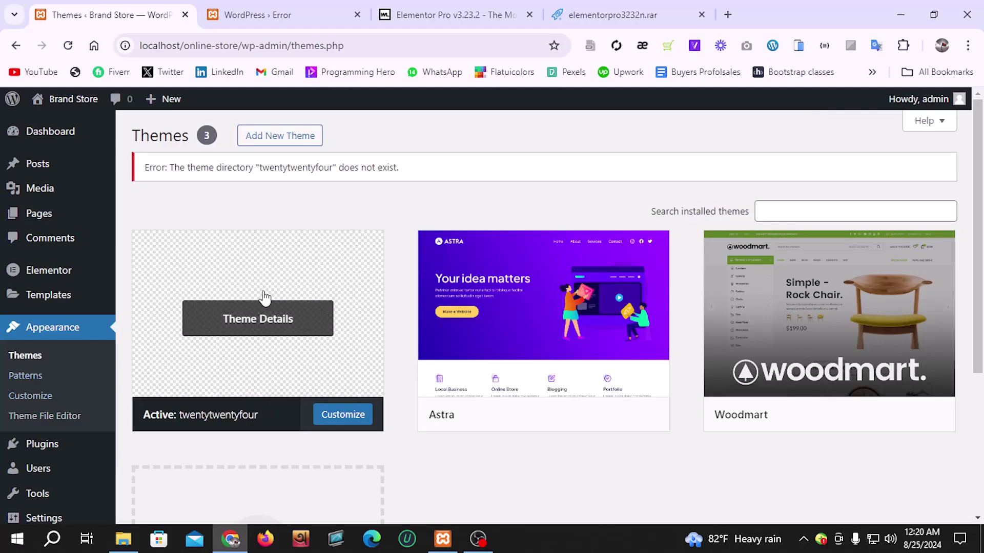
scroll(204, 267, "down", 1)
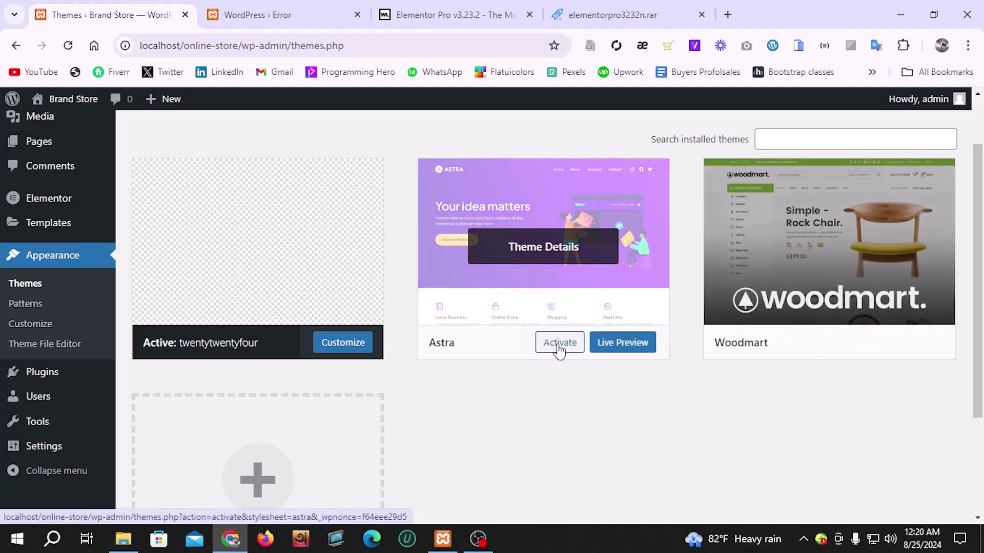
left_click(559, 352)
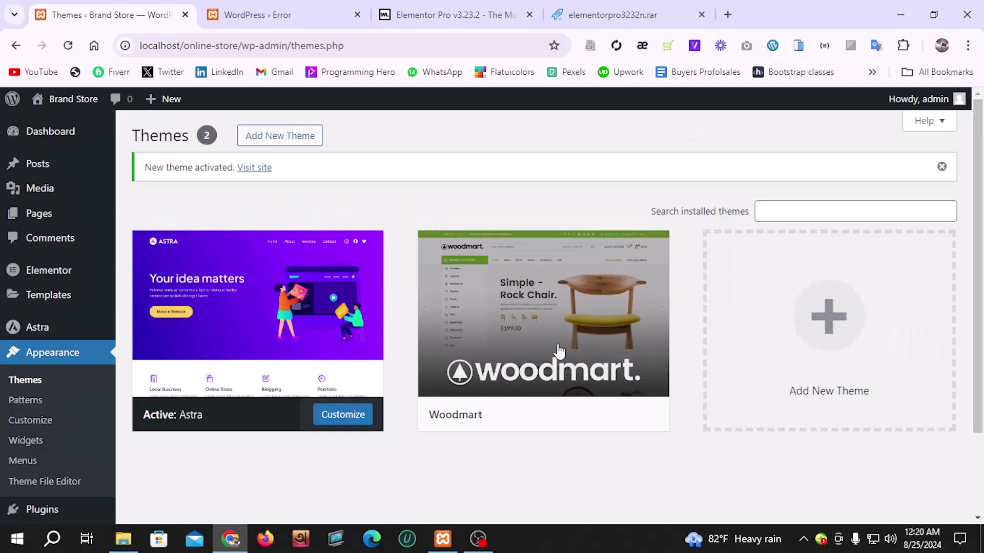
left_click(265, 8)
left_click(71, 48)
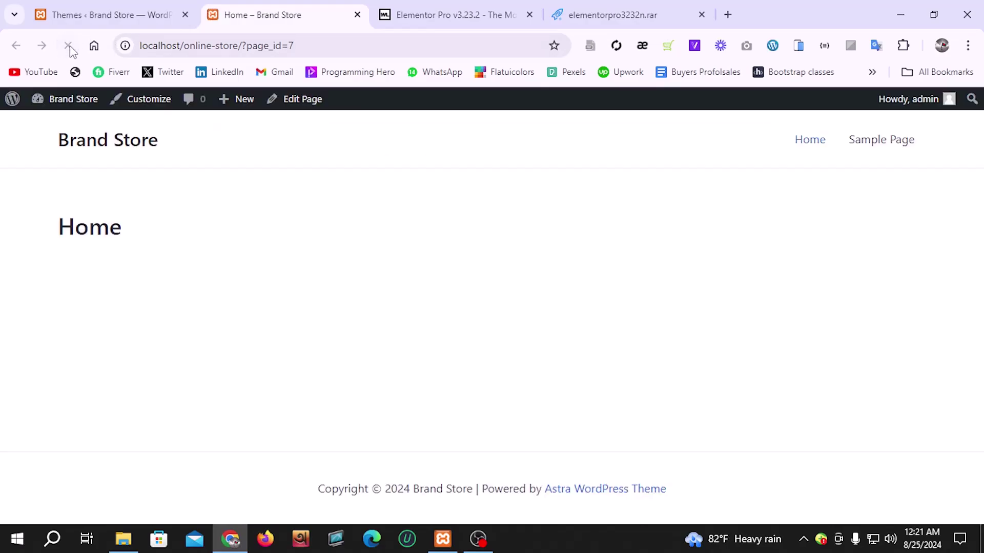
Step: Close the Elementor Pro download tabs, open the Home page in the Elementor editor in a separate tab, and dismiss the AI notification
right_click(294, 99)
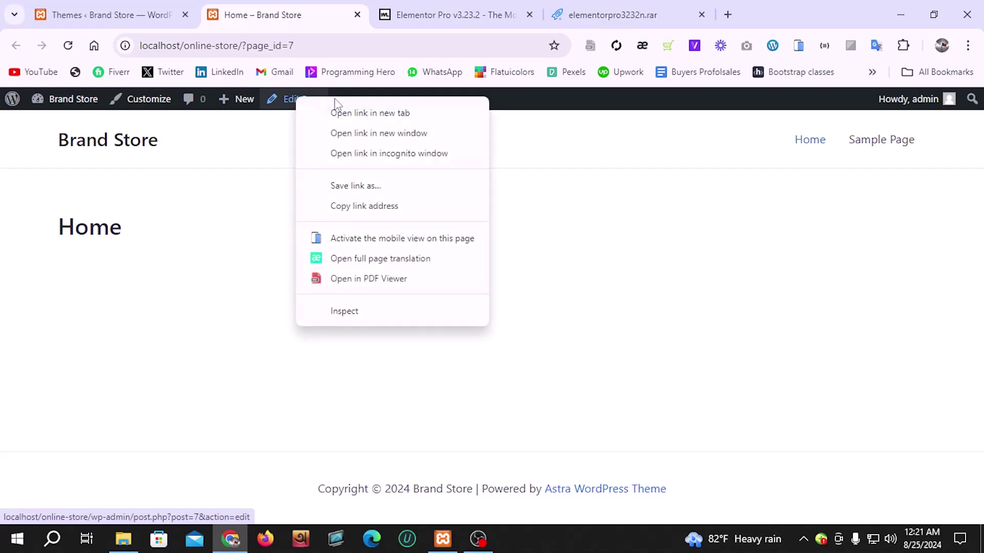
left_click(385, 112)
left_click(650, 16)
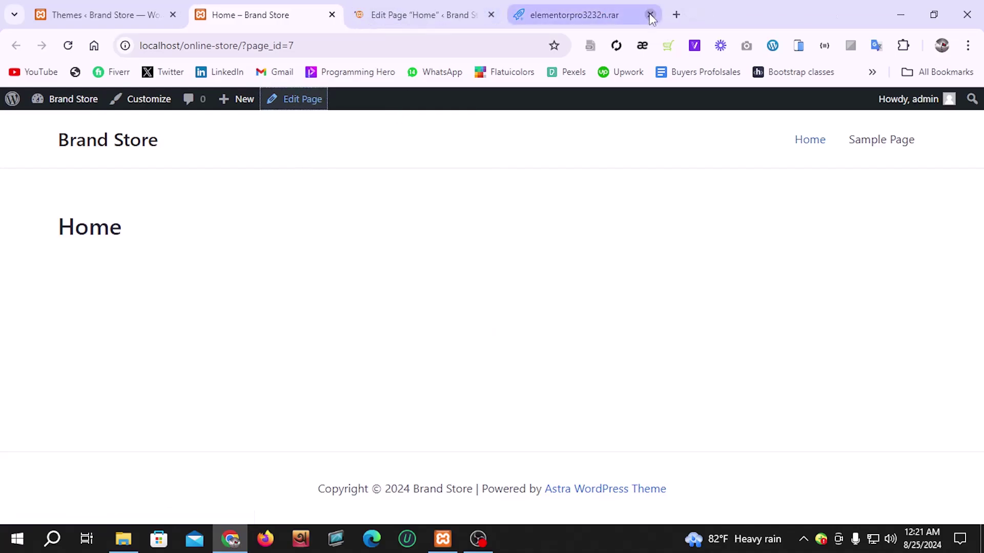
left_click(649, 15)
left_click_drag(478, 16, 265, 20)
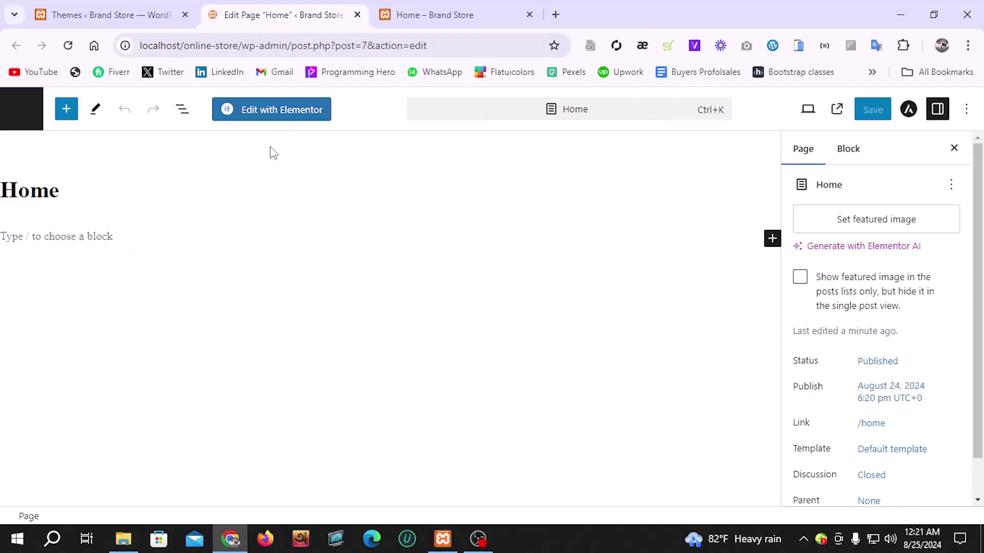
left_click(267, 117)
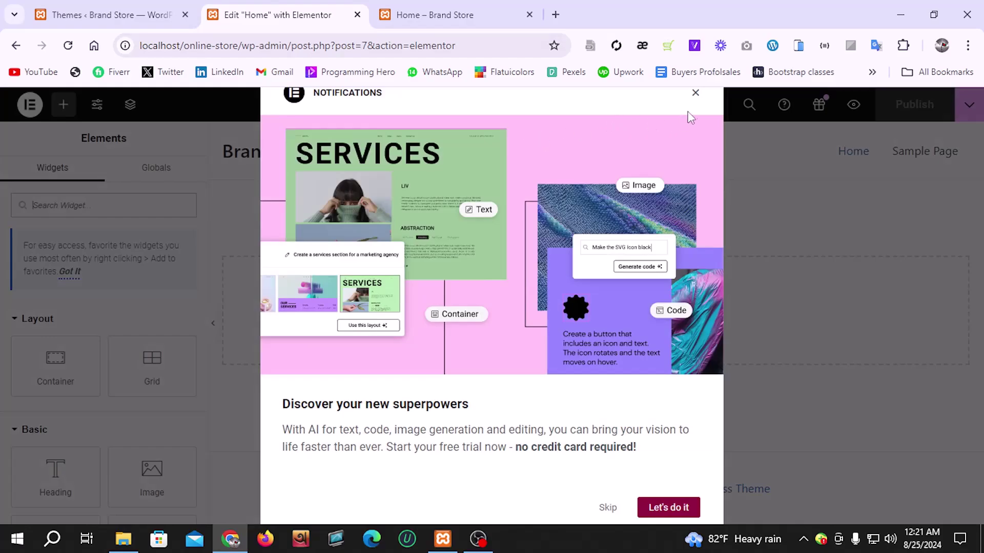
left_click(695, 96)
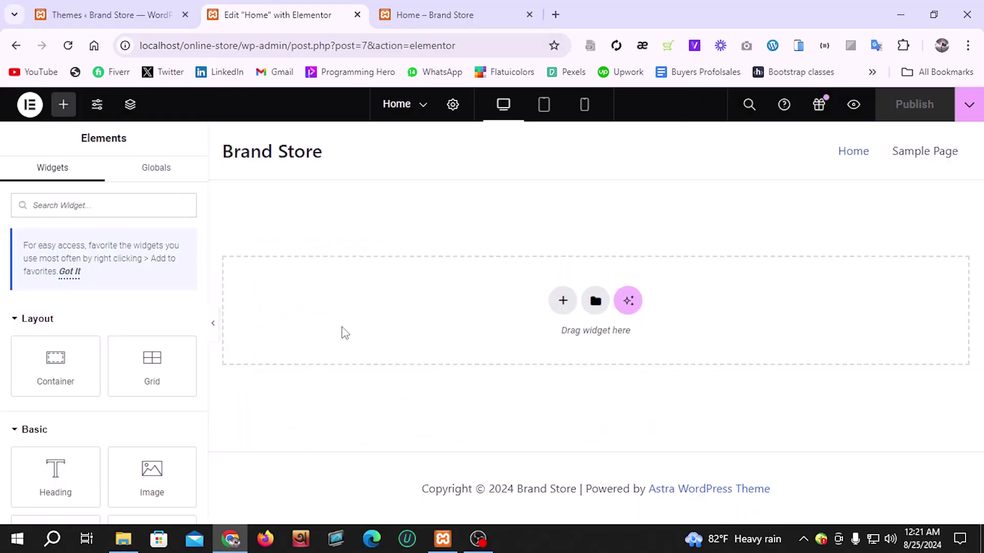
Step: Examine the Layout, Basic and Pro widget categories available in the Elementor editor
left_click(38, 320)
left_click(35, 356)
scroll(105, 381, "down", 3)
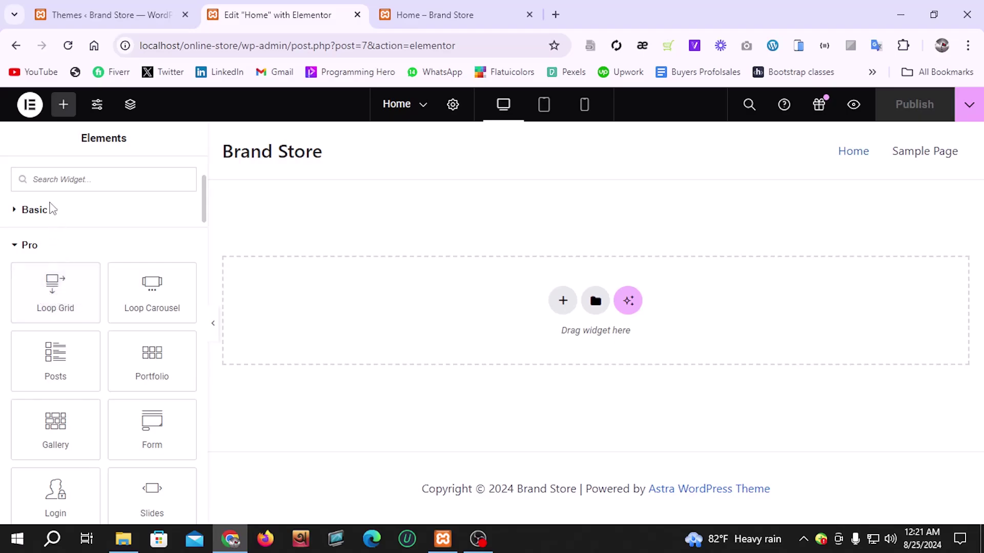
left_click(44, 219)
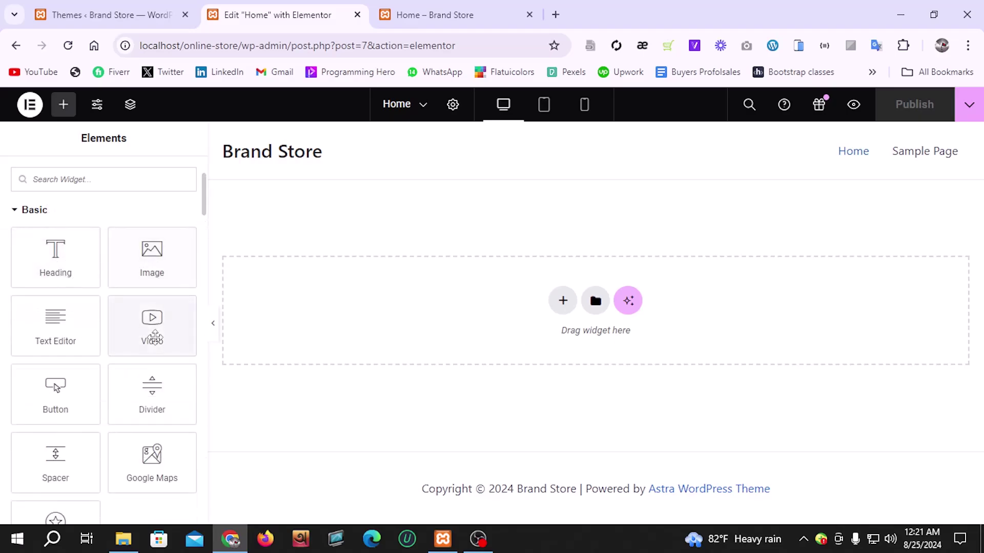
scroll(152, 405, "down", 4)
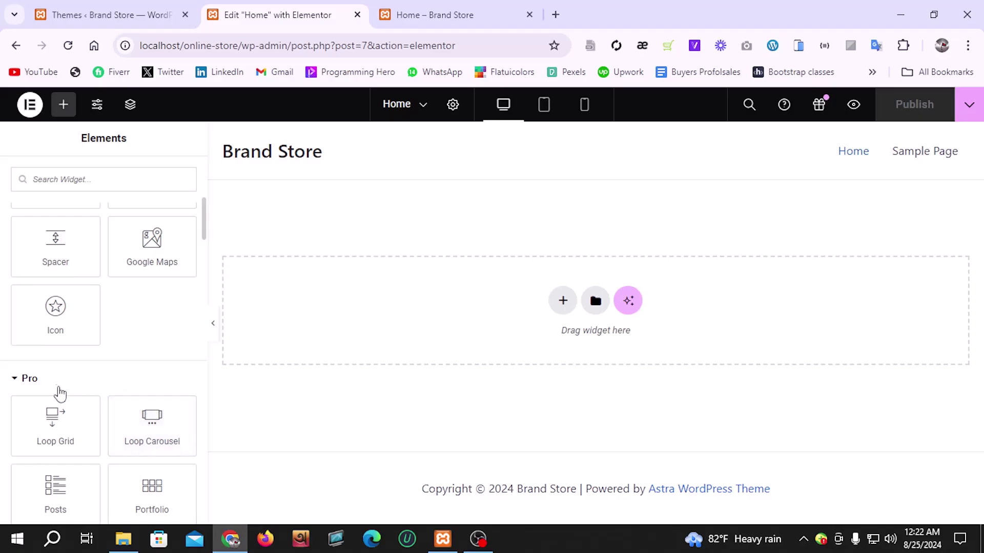
scroll(60, 379, "down", 3)
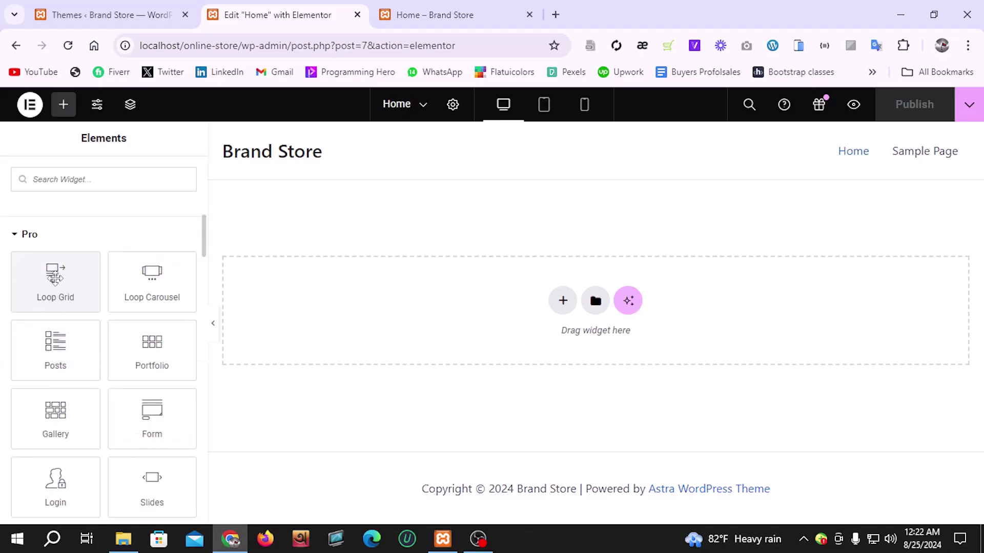
Step: Add a Flexbox container with the single-column, downward-direction structure to the Home page
left_click(562, 302)
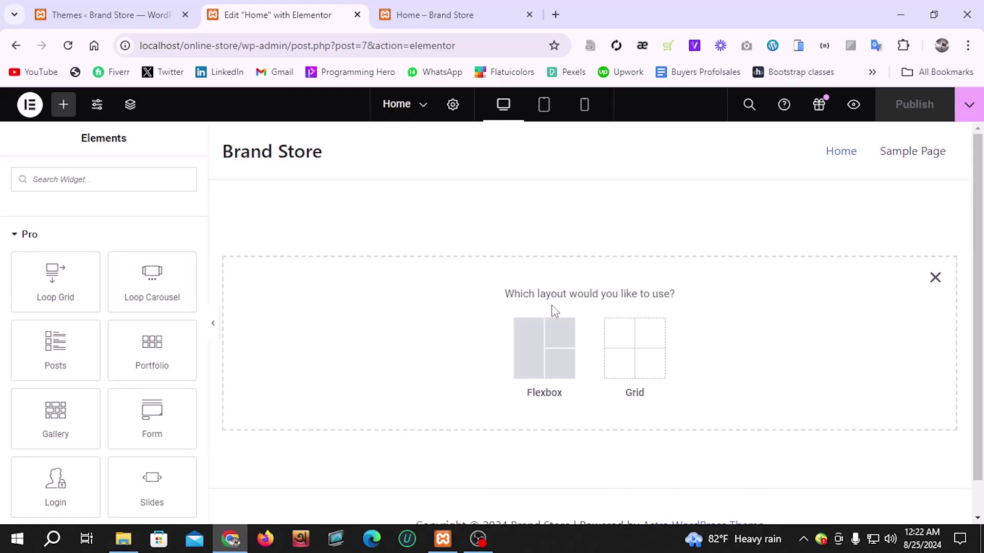
left_click(530, 349)
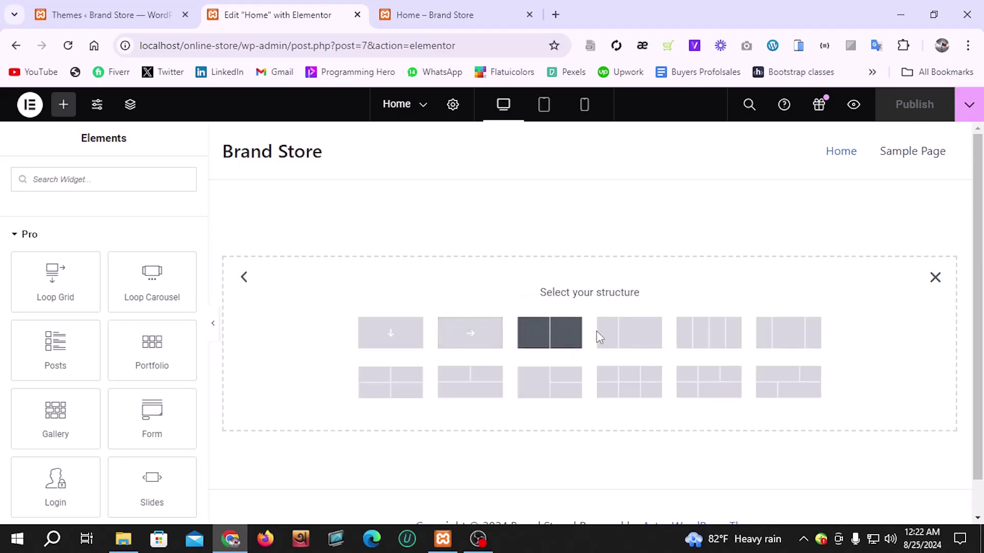
left_click(404, 345)
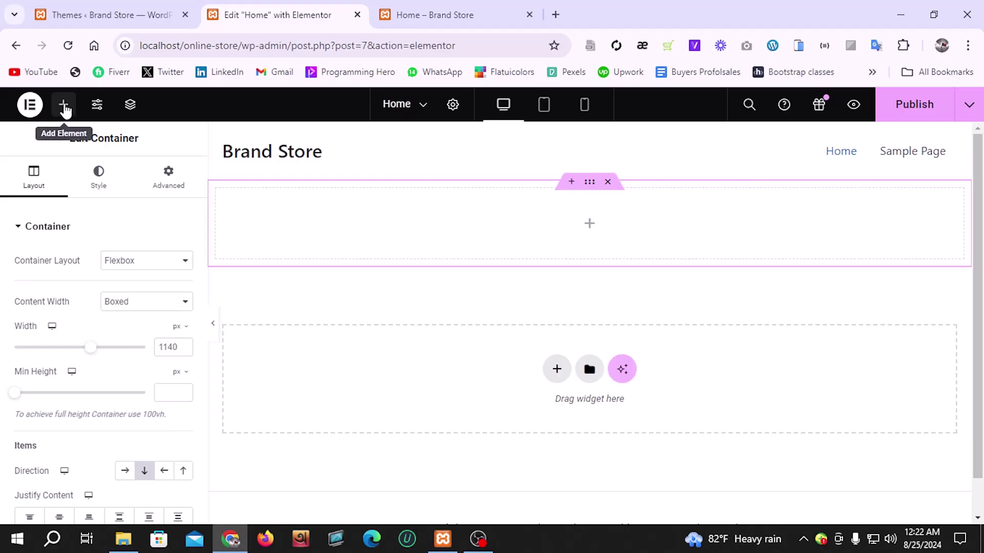
Step: Place the Pro widget Loop Grid inside the empty container on the Home page
left_click(63, 107)
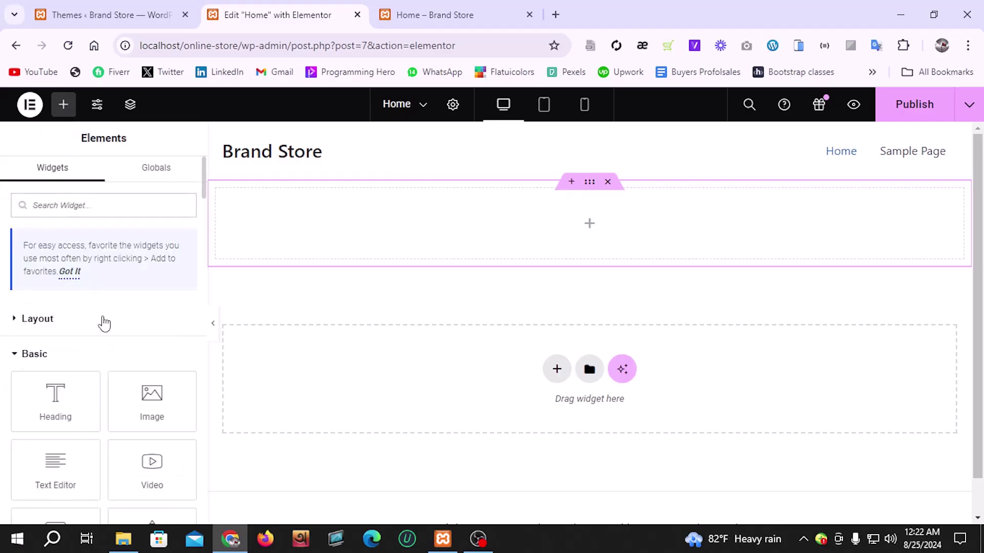
scroll(101, 318, "down", 3)
left_click(47, 214)
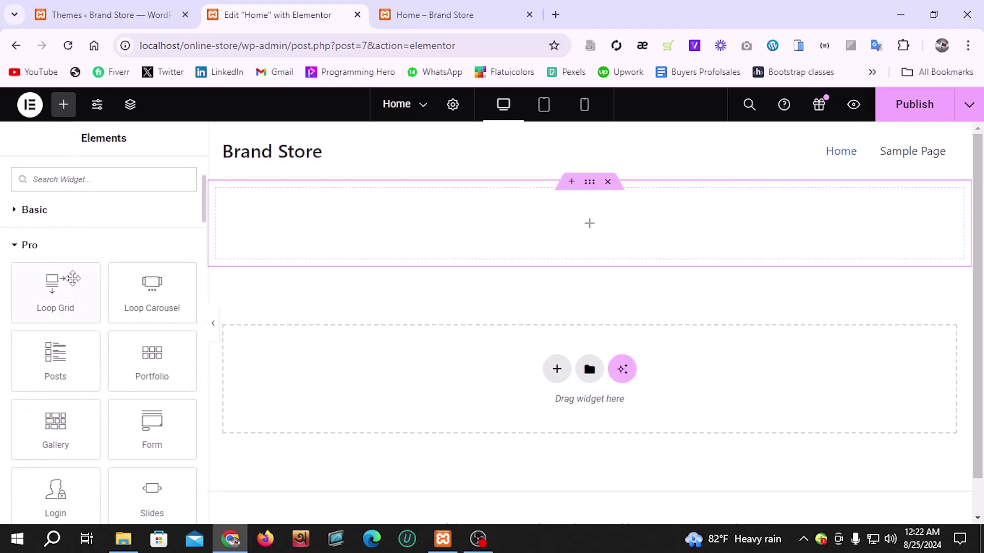
left_click_drag(52, 295, 612, 238)
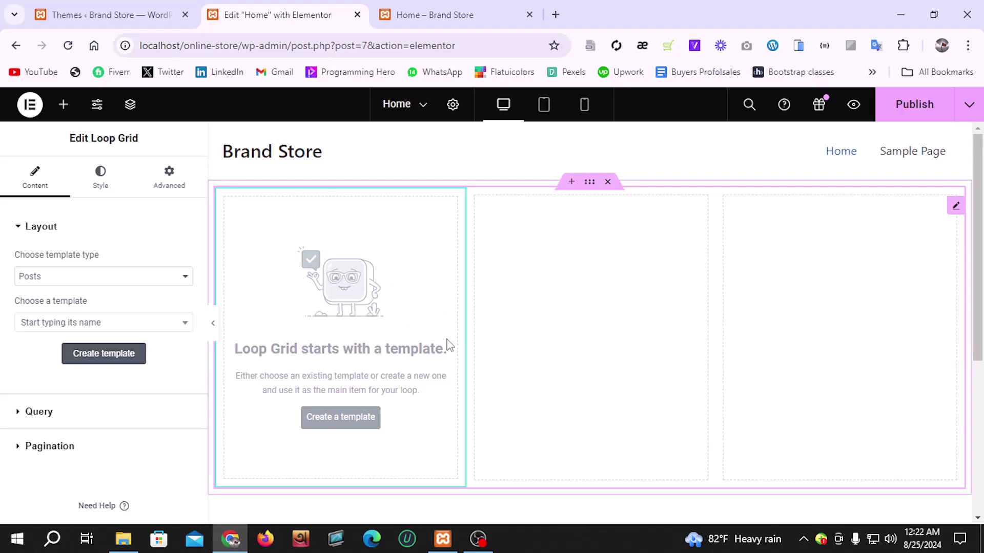
Step: Examine the Loop Grid's placeholder and its template type and template choices without changing them
scroll(581, 369, "down", 2)
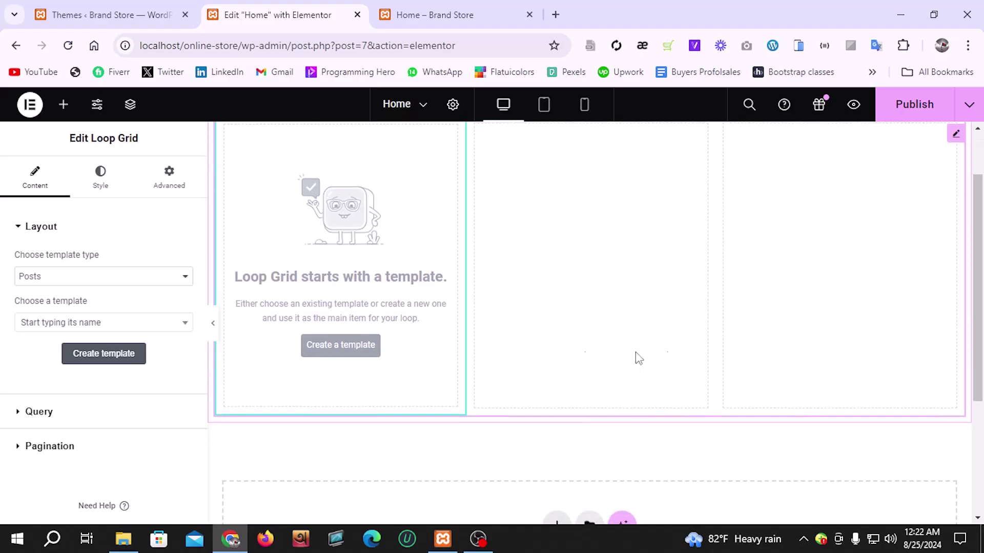
left_click(68, 284)
left_click(86, 278)
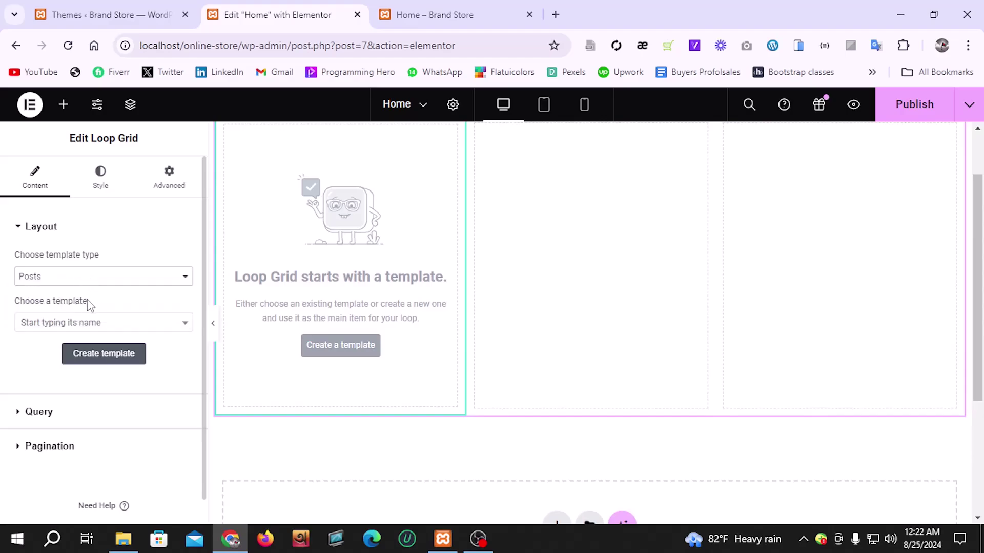
left_click(116, 325)
left_click(117, 328)
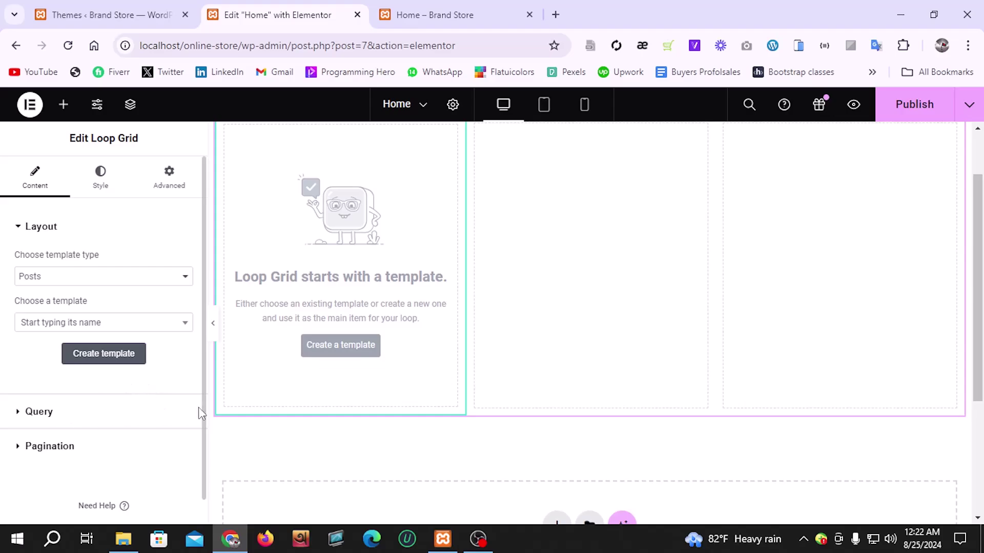
Step: Delete the Loop Grid widget from the container on the Home page
scroll(466, 332, "up", 2)
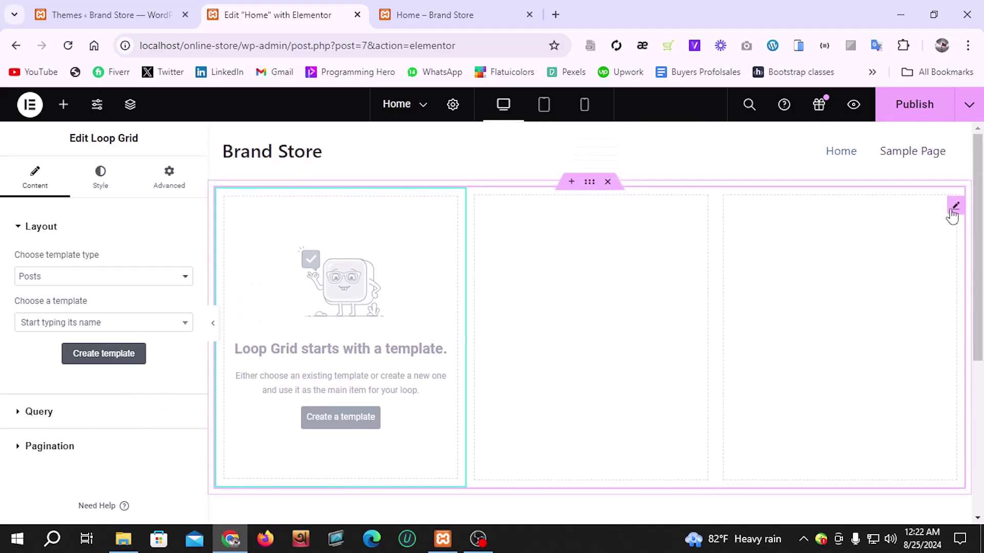
right_click(950, 216)
left_click(852, 505)
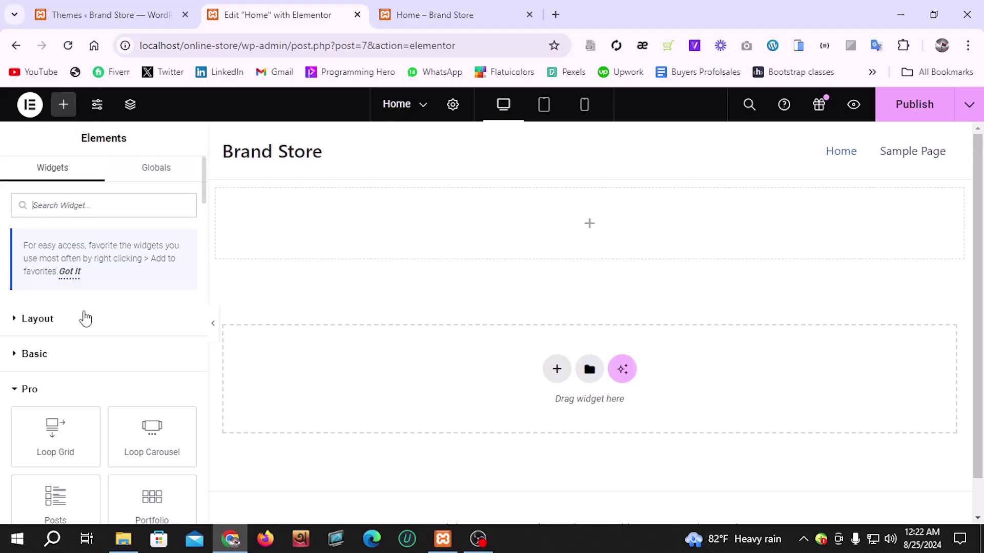
Step: Place the Pro widget Loop Carousel inside the empty container on the Home page
scroll(87, 318, "down", 3)
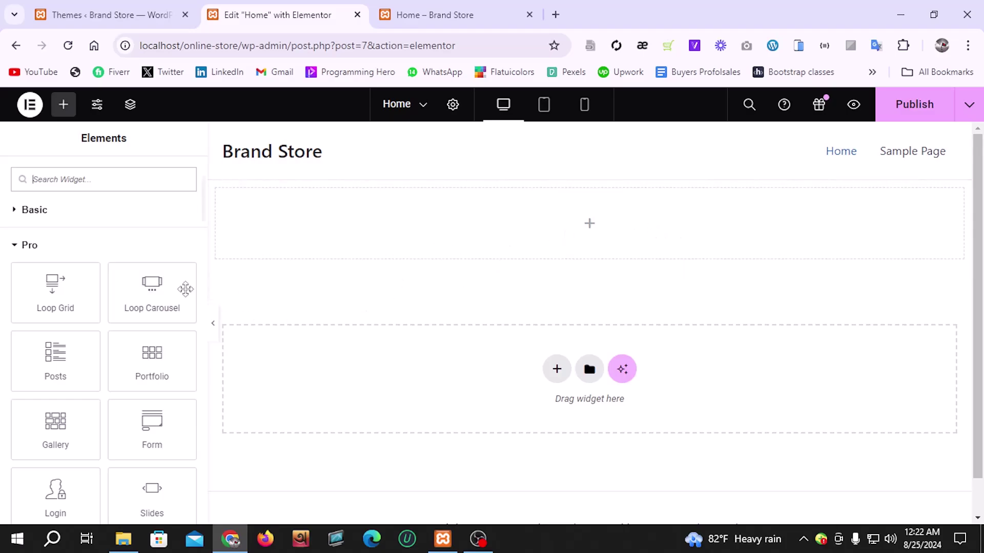
left_click_drag(142, 299, 86, 311)
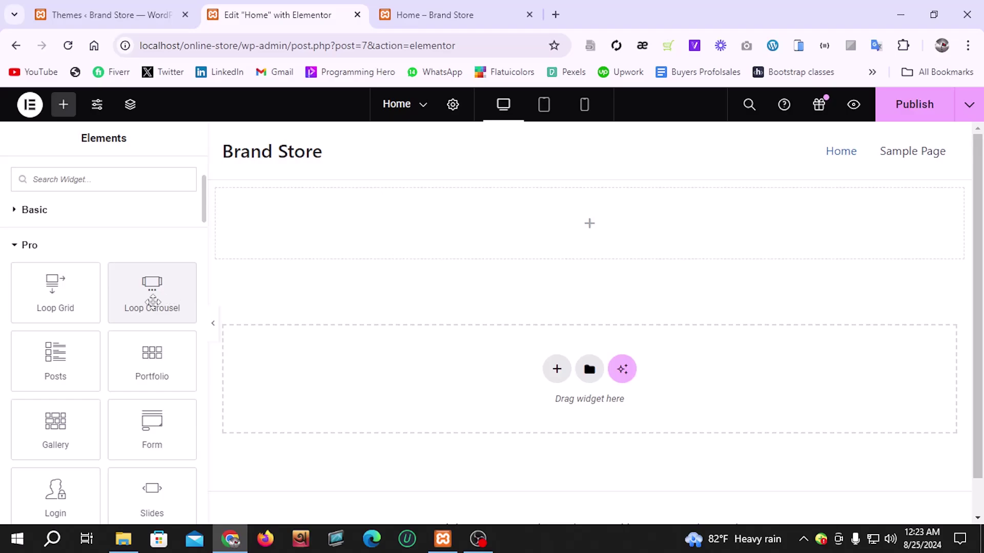
left_click_drag(149, 302, 569, 226)
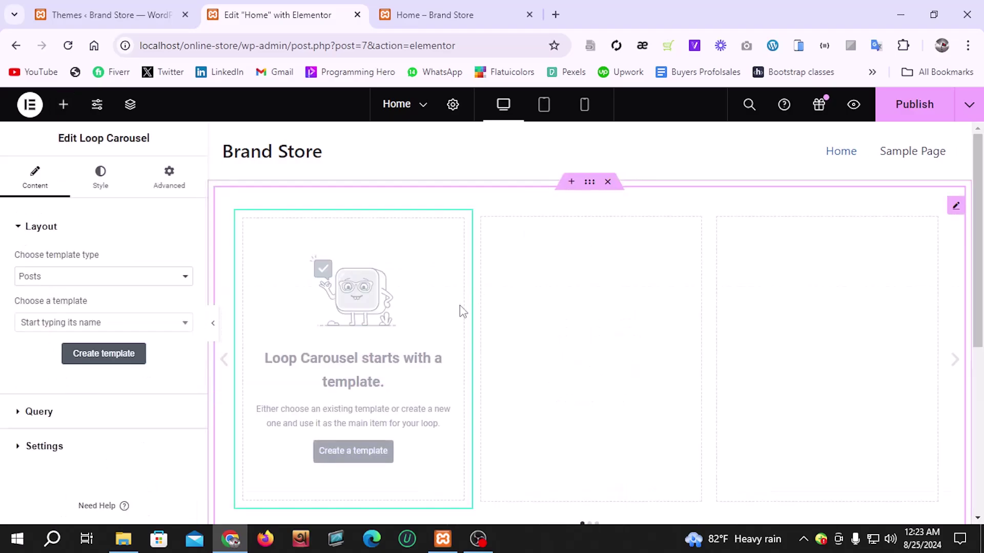
Step: Examine the Loop Carousel's placeholder and its template type and template choices, keeping Posts as the template type
scroll(415, 343, "down", 3)
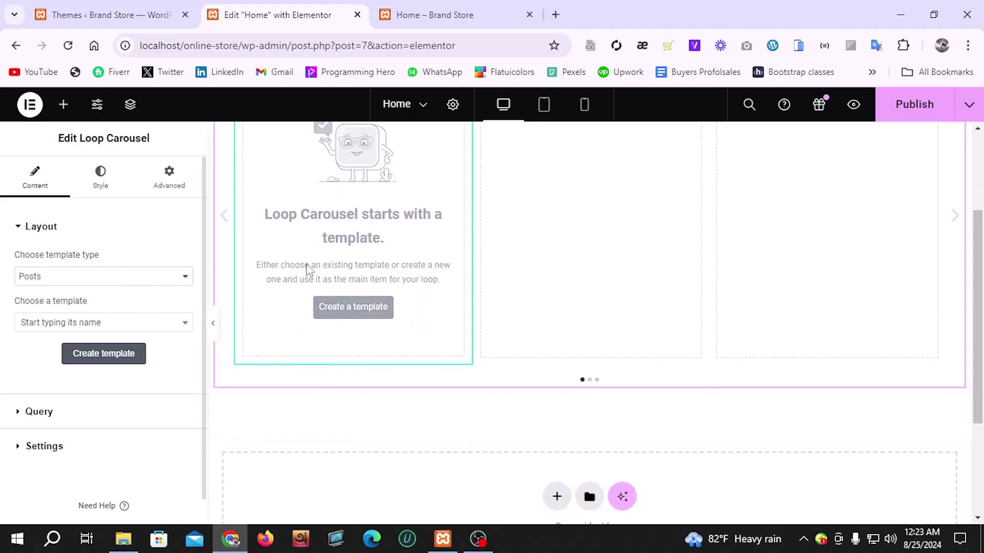
scroll(296, 272, "up", 1)
scroll(287, 298, "down", 1)
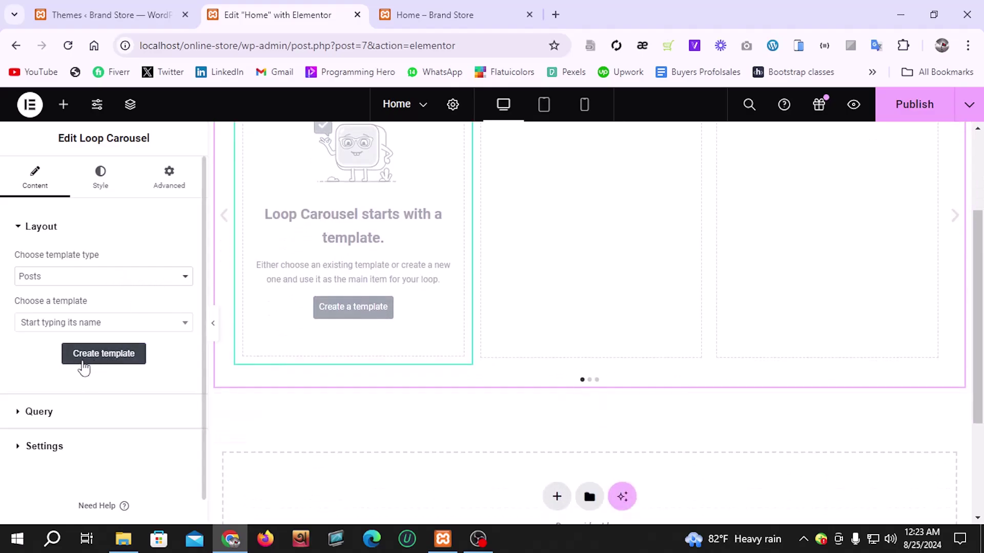
left_click(86, 280)
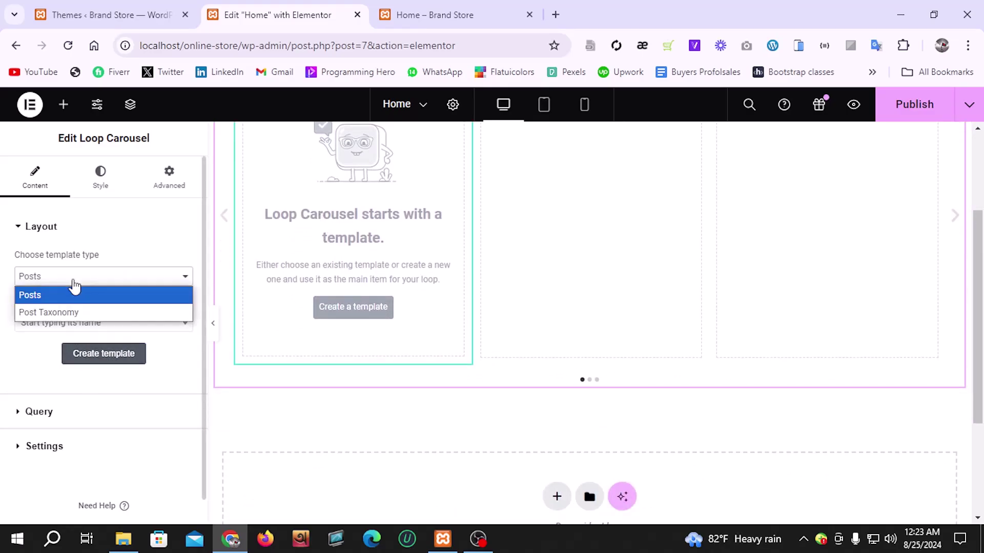
left_click(101, 296)
left_click(97, 324)
left_click(98, 324)
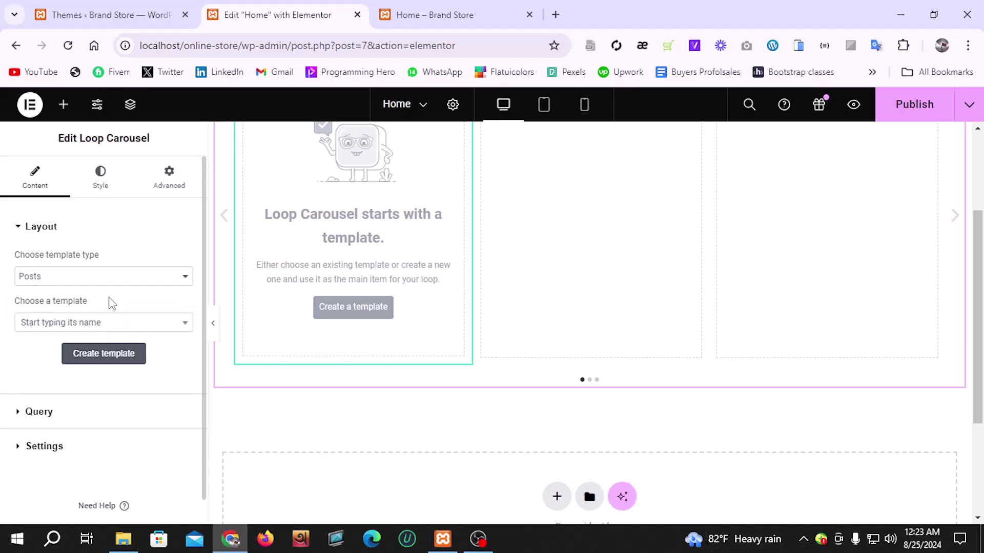
left_click(110, 280)
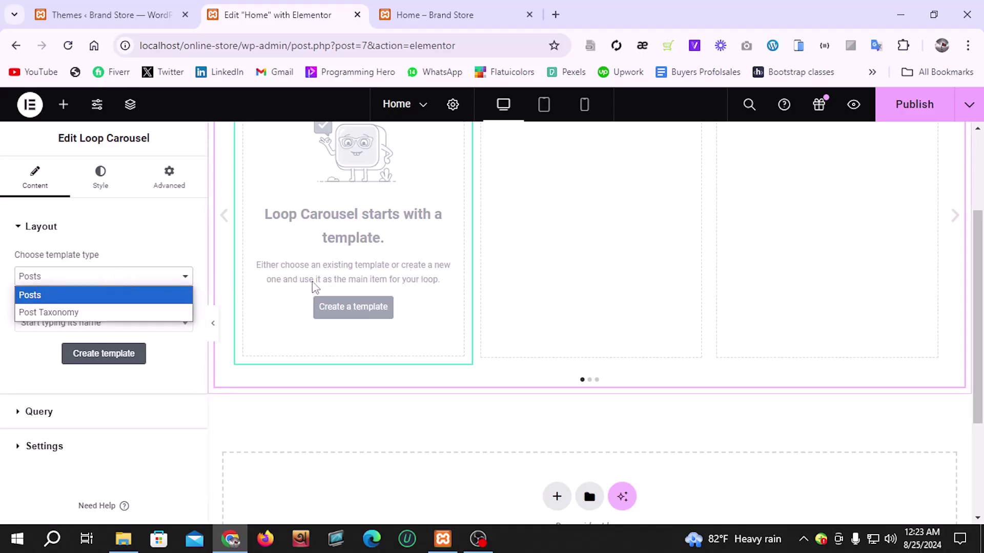
Step: Create a new loop item template for the Loop Carousel, saving the changes made to the Home page
left_click(363, 316)
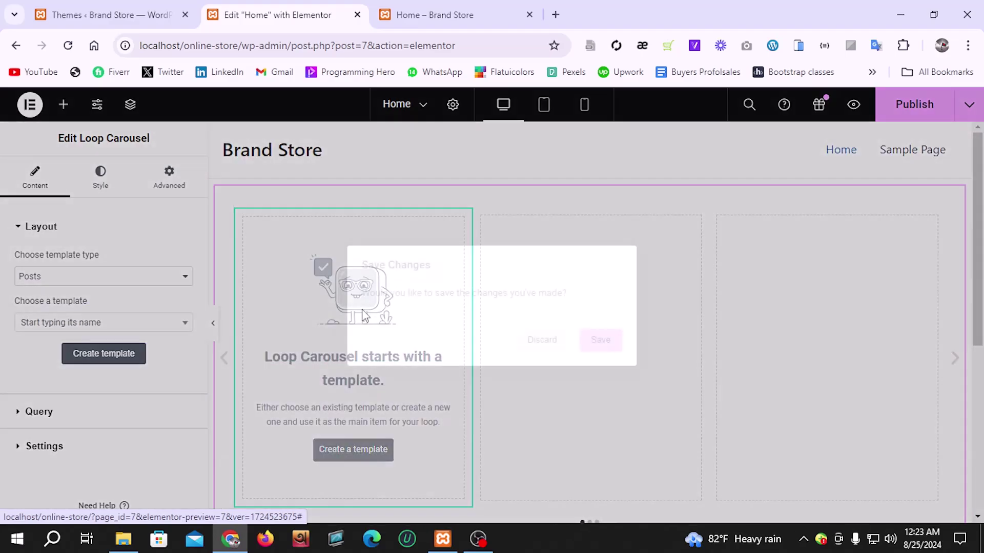
left_click(594, 348)
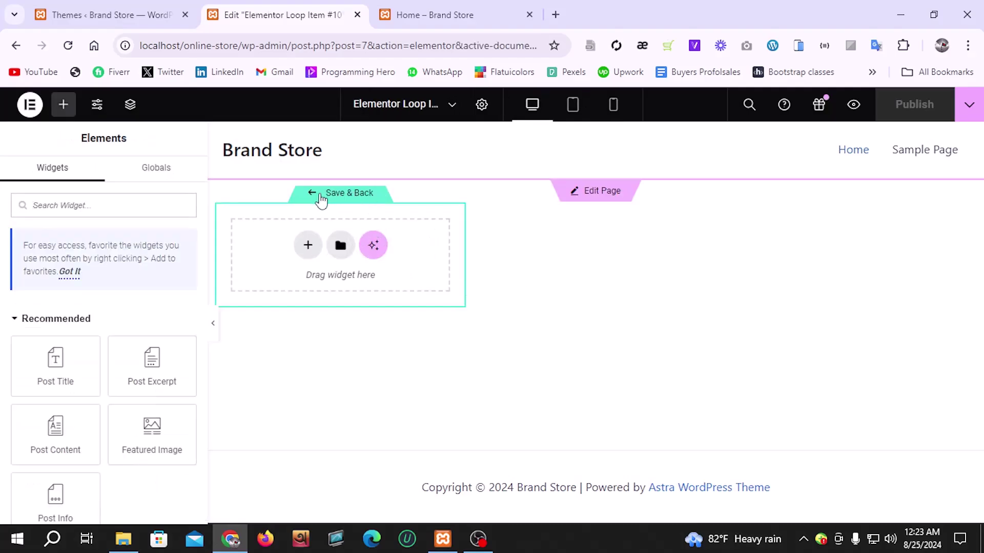
Step: Examine the loop item template's recommended widgets and its Flexbox and Grid layout choices without adding anything
scroll(56, 333, "down", 2)
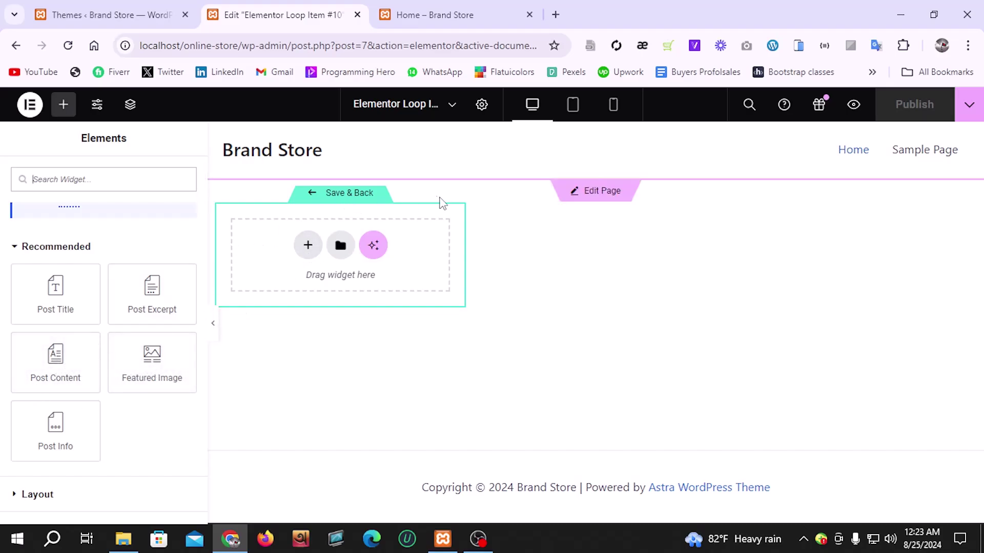
right_click(351, 251)
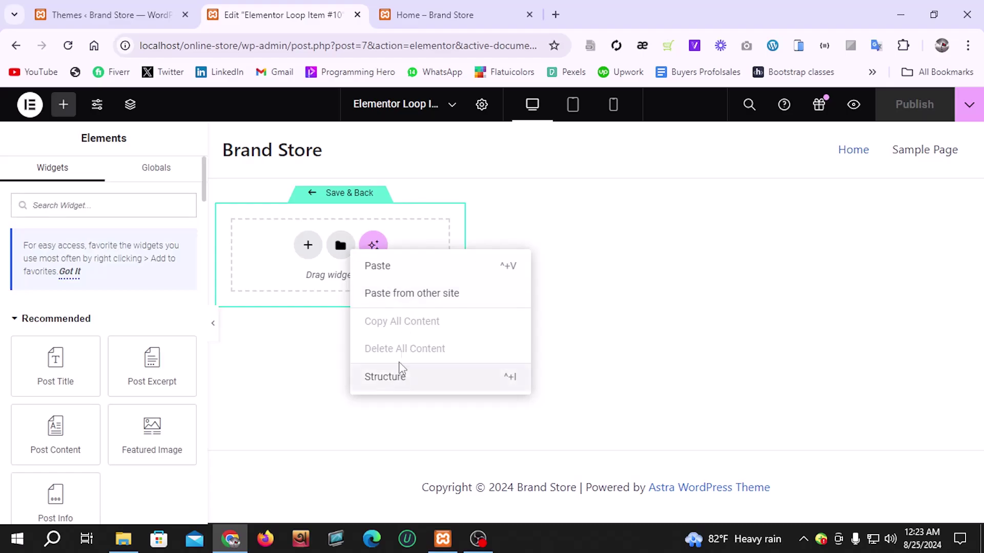
left_click(314, 251)
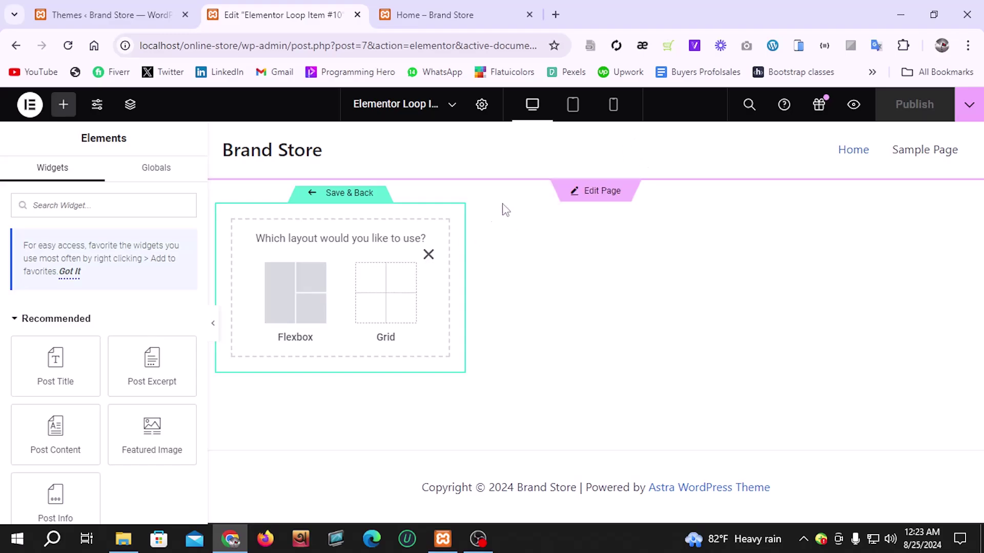
left_click(429, 255)
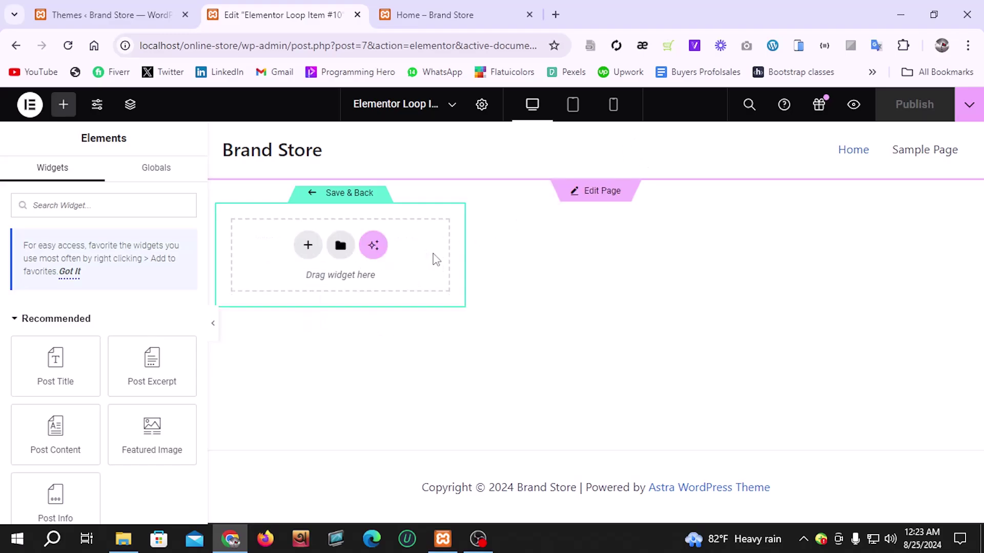
Step: Save the empty loop item to return to the Home page, and delete the Loop Carousel widget
left_click(326, 194)
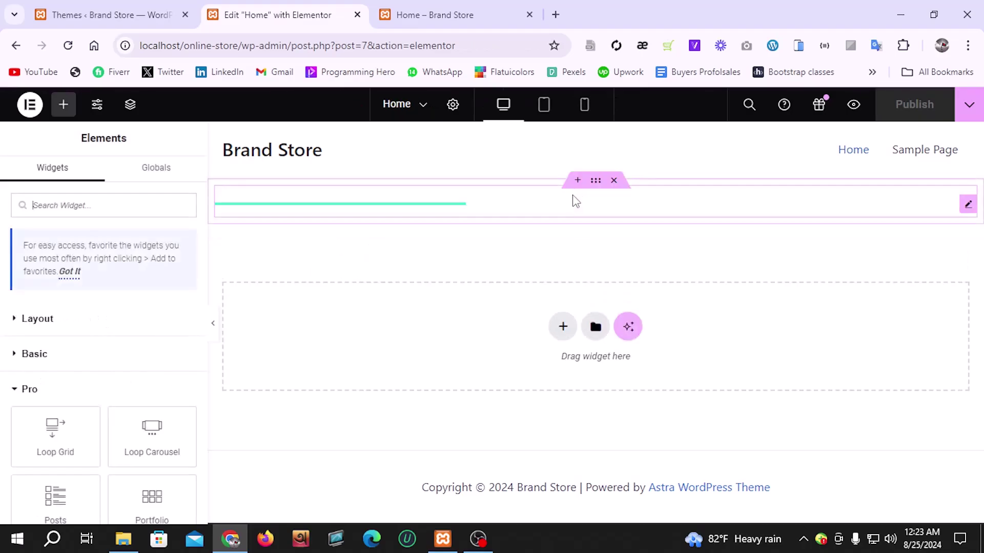
right_click(848, 207)
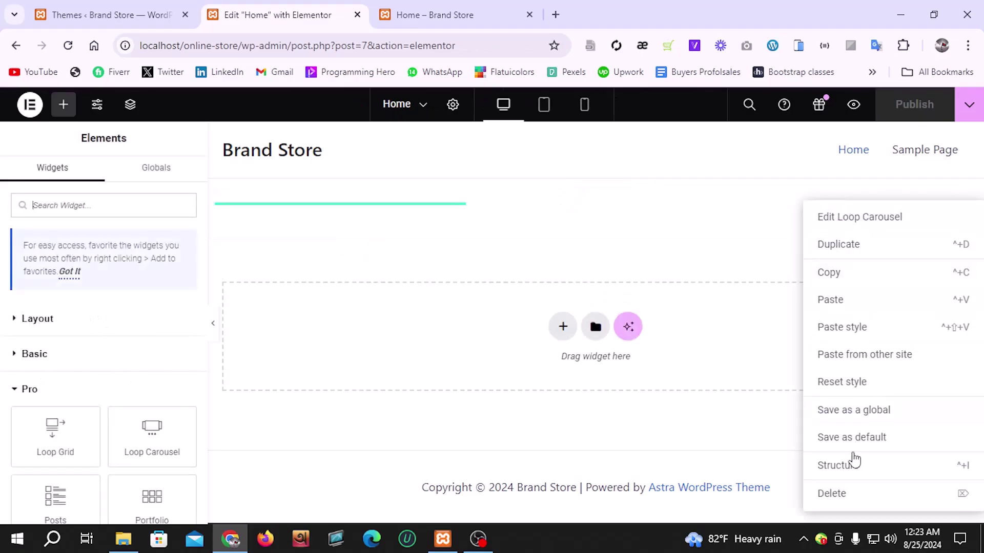
left_click(837, 495)
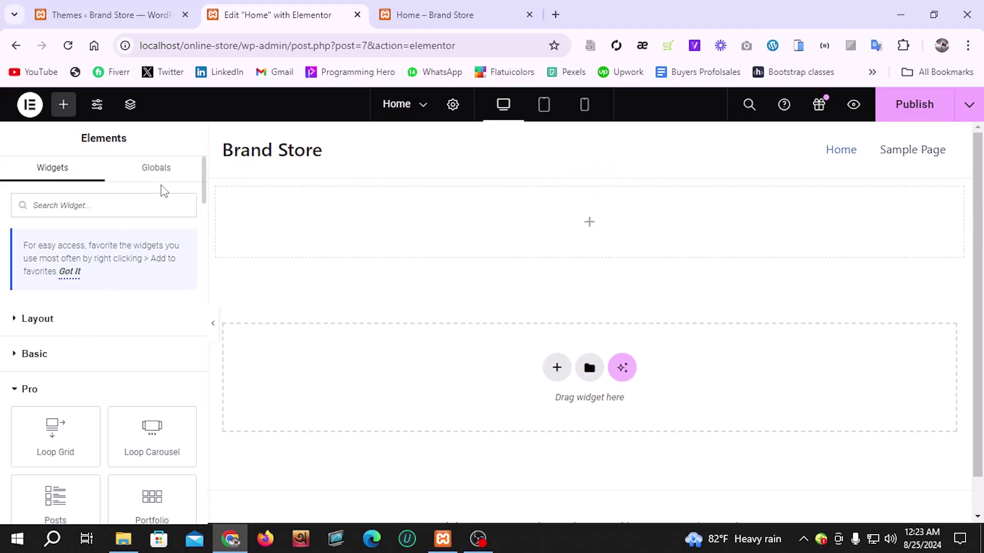
Step: Place the Pro widget Price Table inside the empty container on the Home page and look over its default layout
scroll(103, 397, "down", 3)
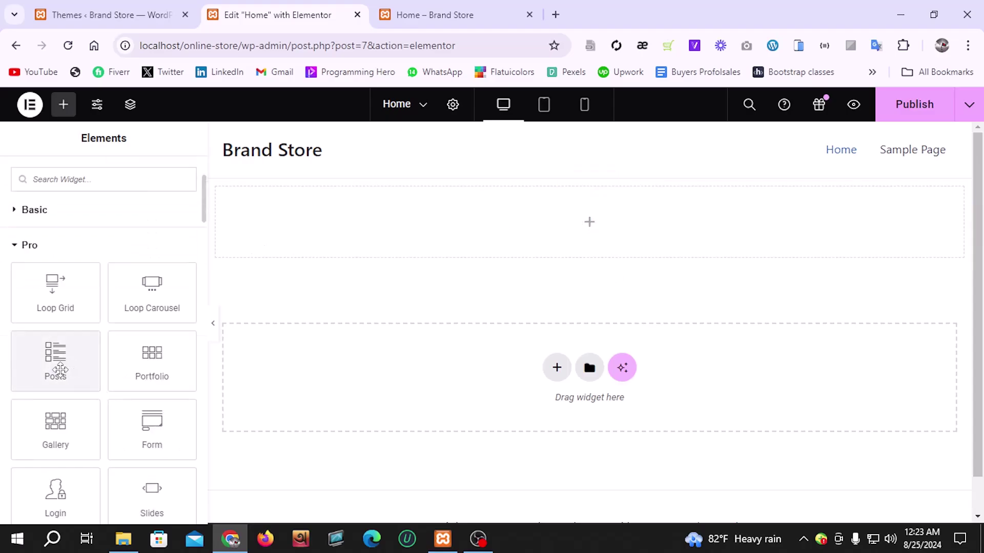
scroll(108, 411, "down", 3)
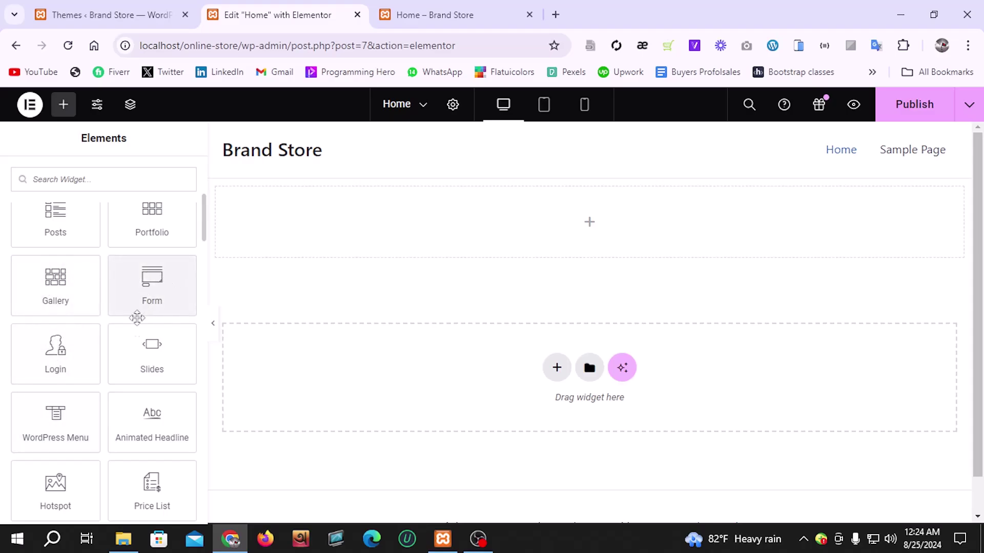
scroll(159, 352, "down", 1)
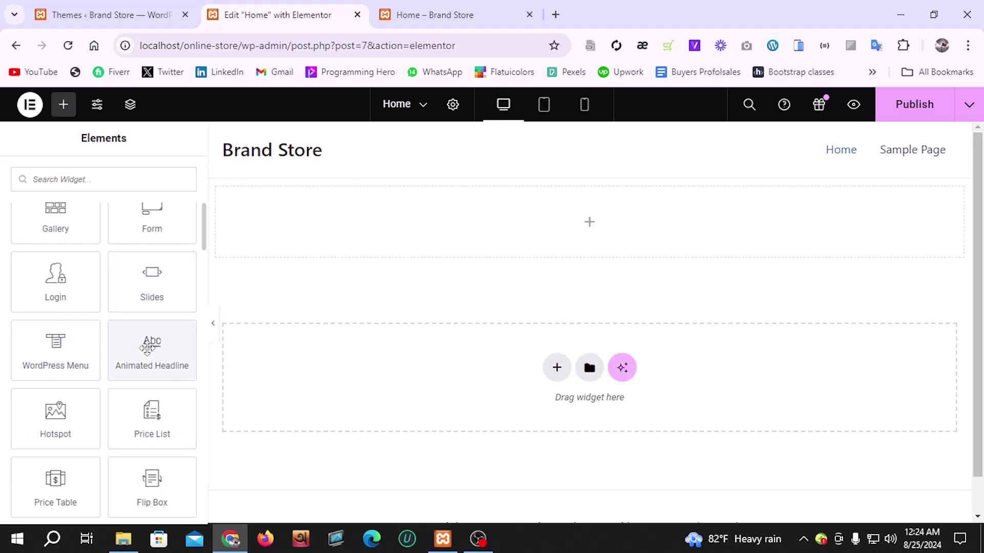
scroll(149, 346, "down", 1)
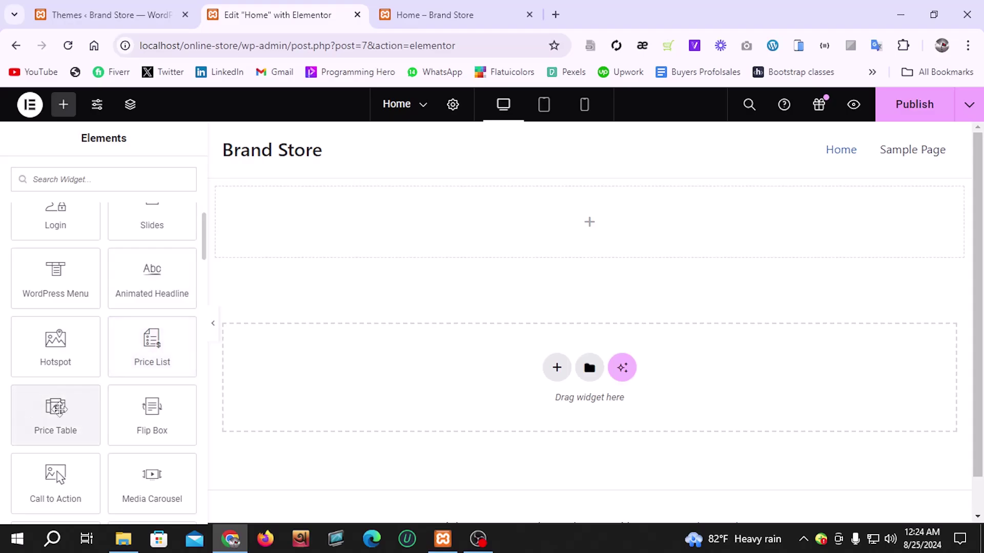
left_click_drag(52, 415, 616, 219)
scroll(562, 317, "down", 2)
scroll(563, 317, "up", 2)
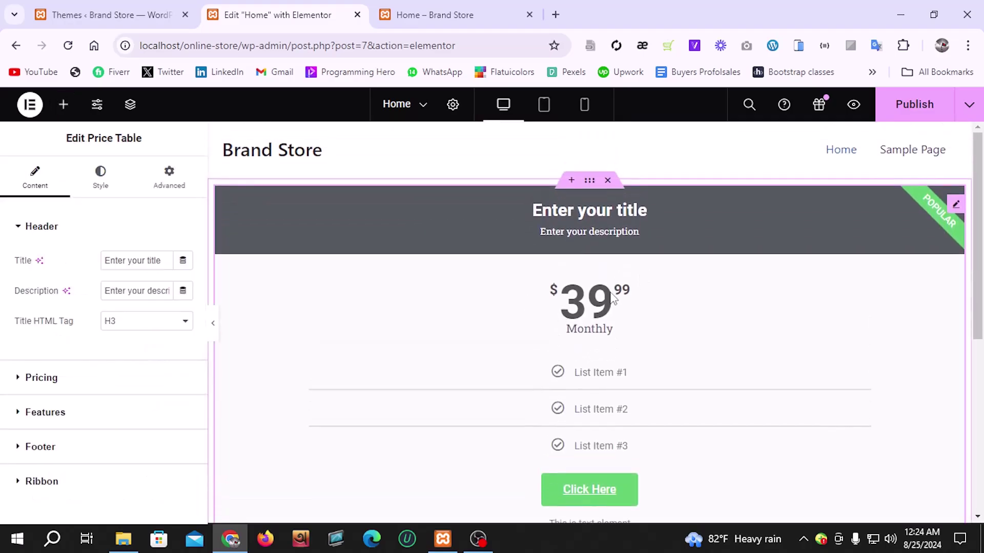
Step: Duplicate the container that holds the price table and compare the two stacked copies
right_click(589, 188)
left_click(622, 198)
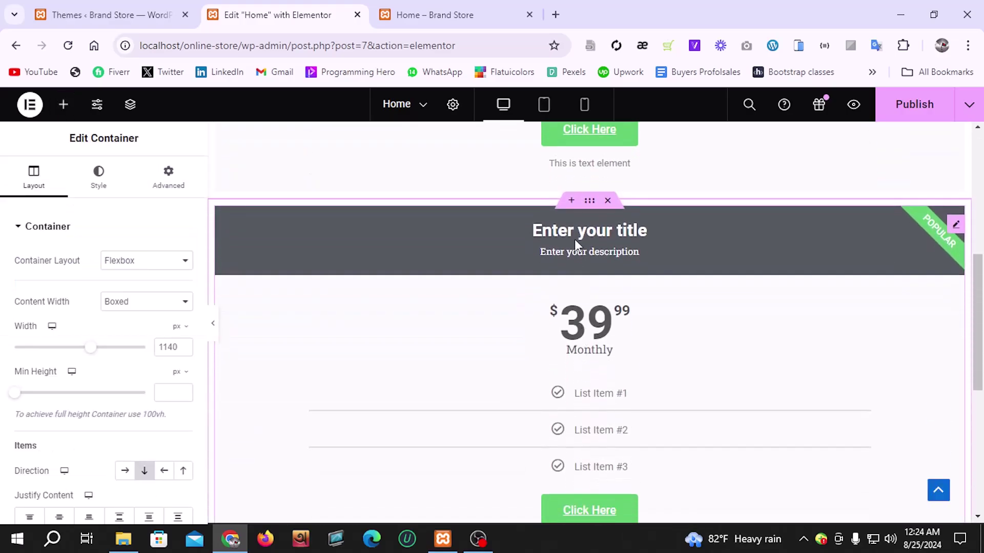
scroll(574, 238, "up", 4)
scroll(585, 266, "up", 3)
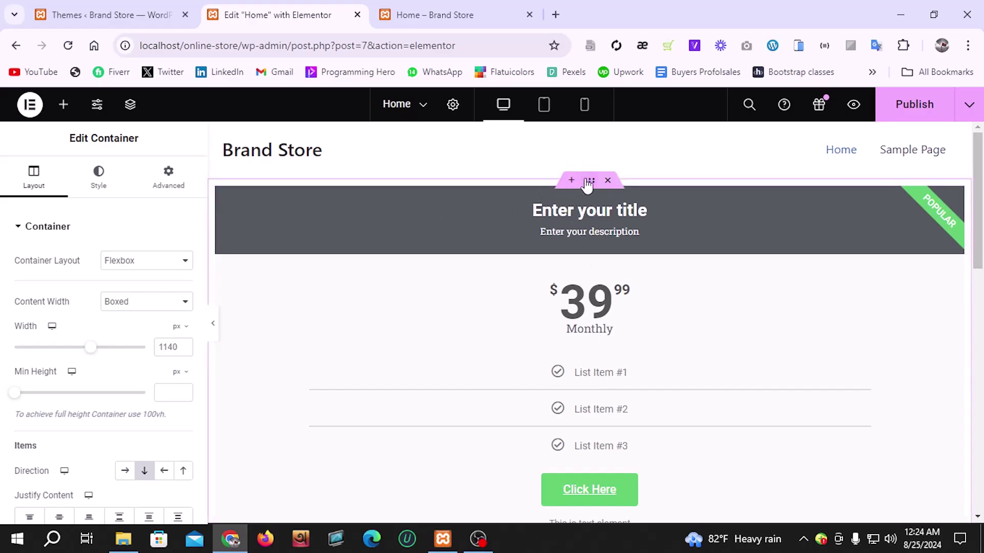
scroll(591, 184, "down", 3)
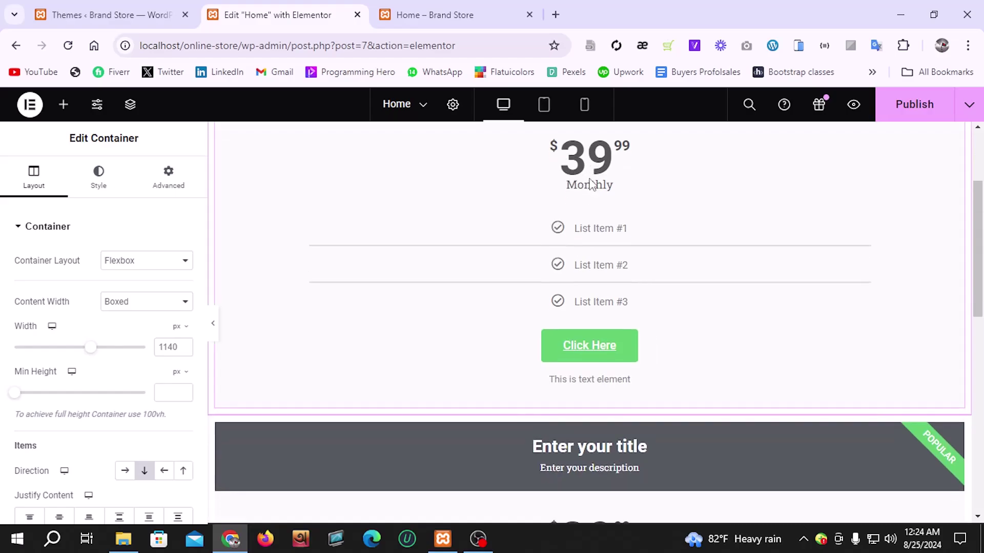
scroll(592, 183, "up", 3)
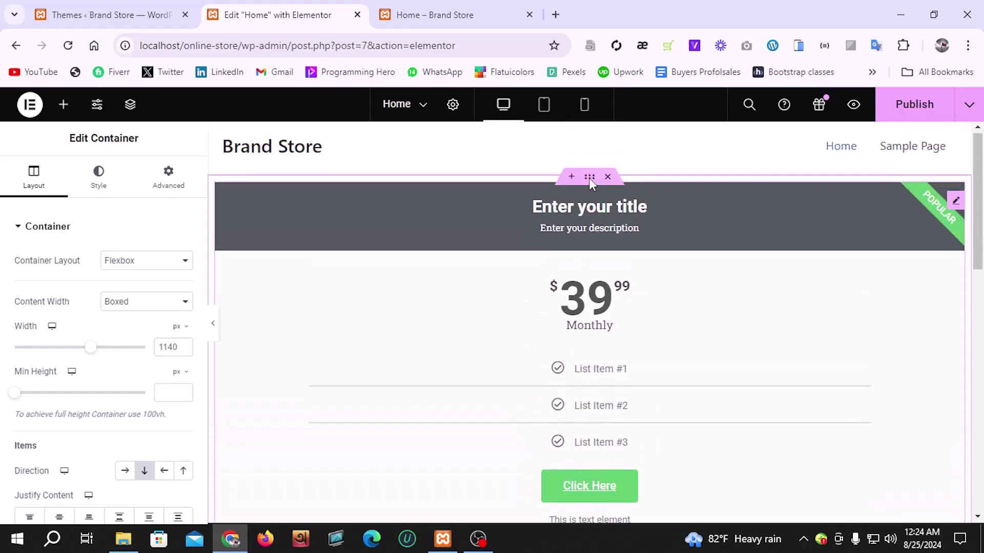
Step: Set the first container's items direction to Row - horizontal
right_click(535, 188)
left_click(543, 179)
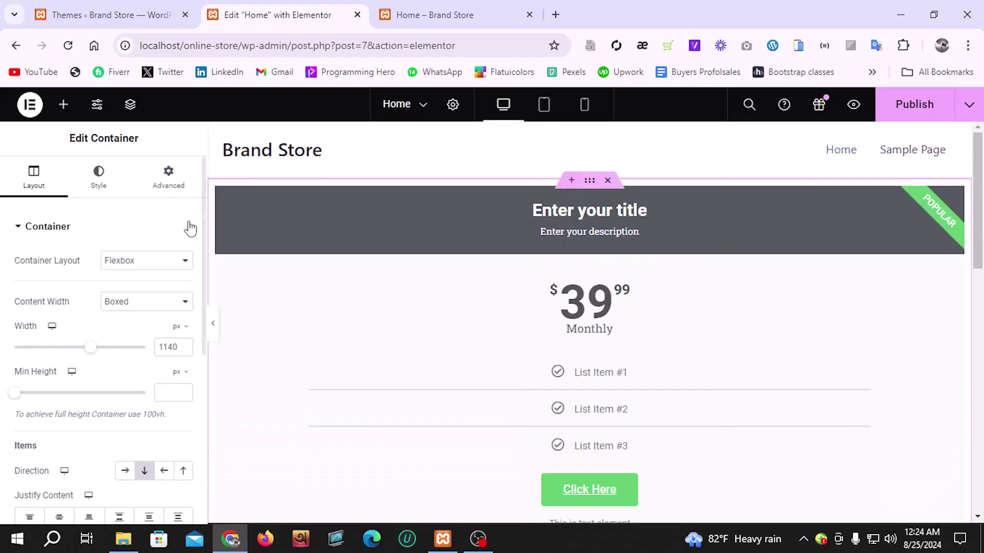
right_click(215, 179)
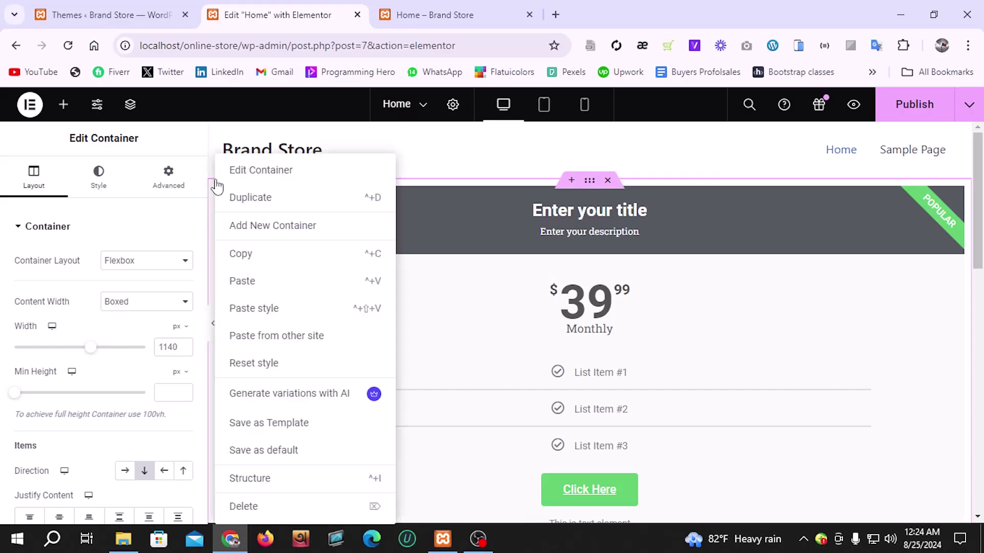
left_click(261, 172)
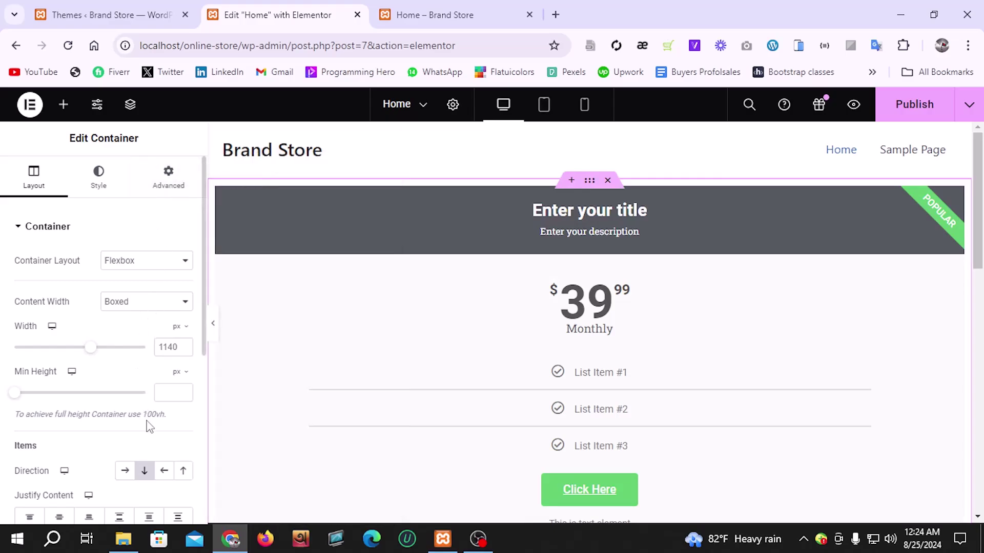
scroll(149, 426, "down", 1)
left_click(124, 400)
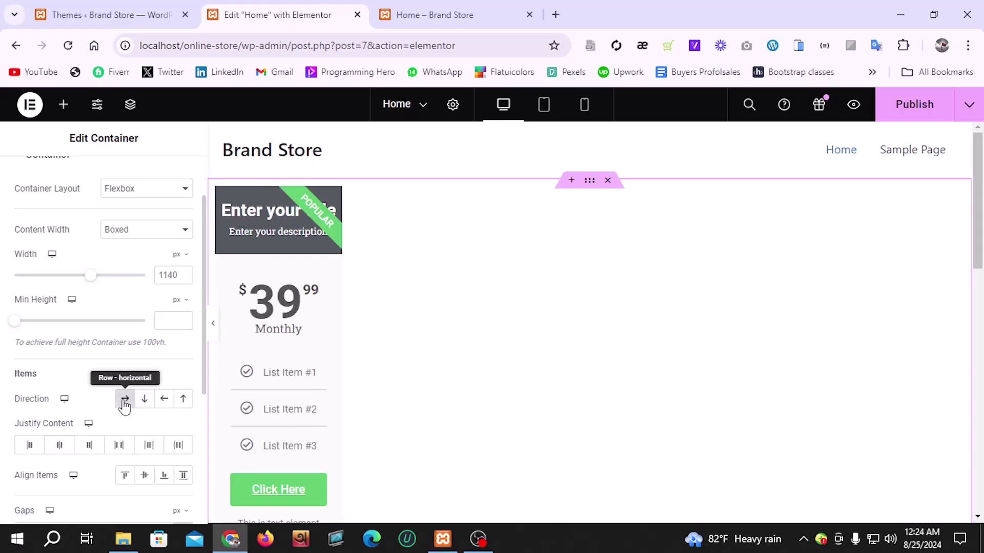
Step: Duplicate the price table three times so that four copies sit side by side in the first container
right_click(281, 223)
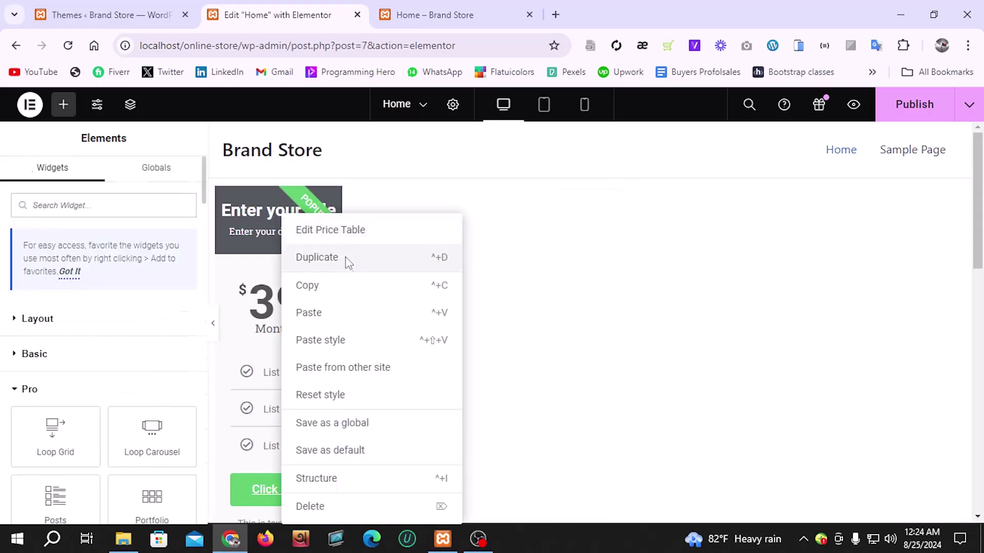
left_click(340, 257)
right_click(394, 218)
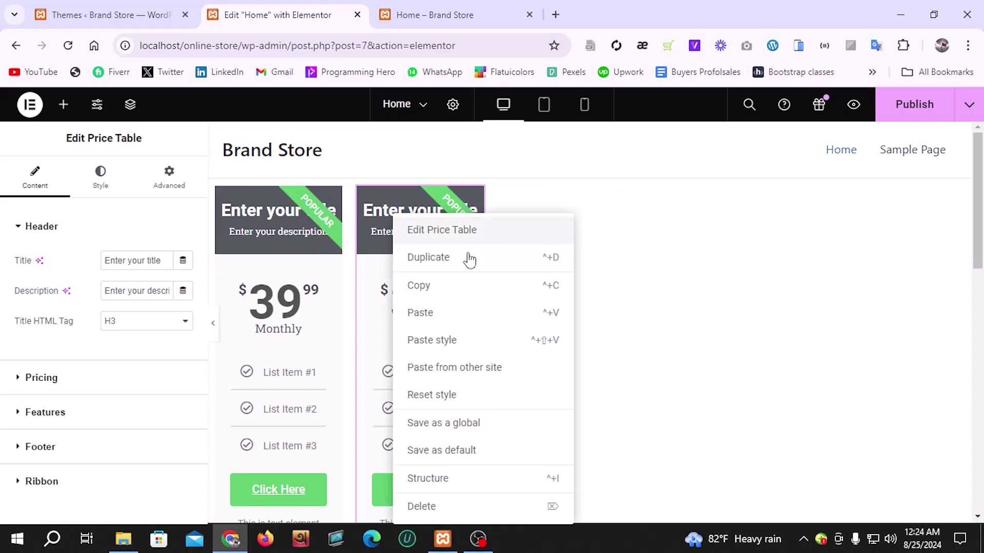
left_click(465, 257)
right_click(556, 218)
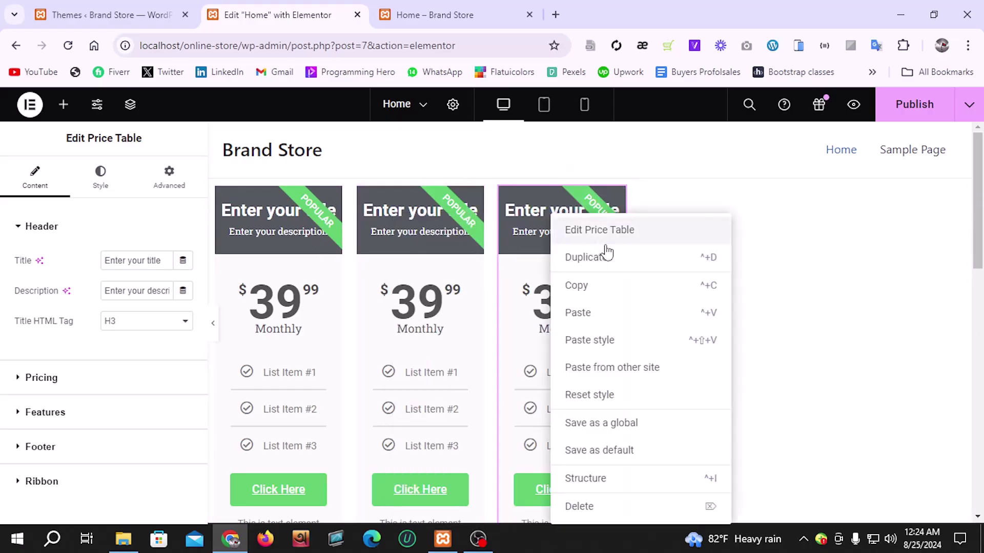
left_click(631, 258)
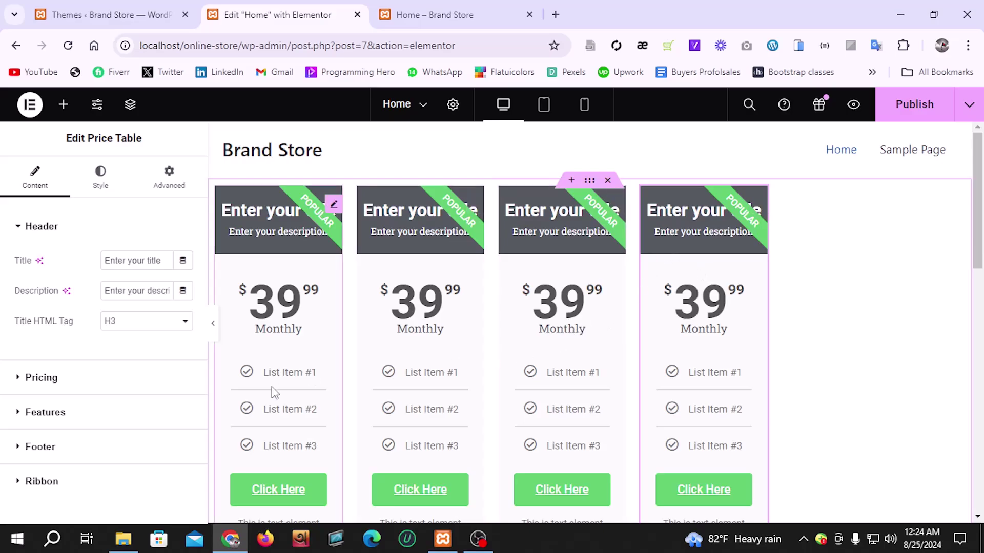
Step: Examine the first price table's Header, Pricing and Features settings, including the text and icon options of List Item #1
left_click(312, 201)
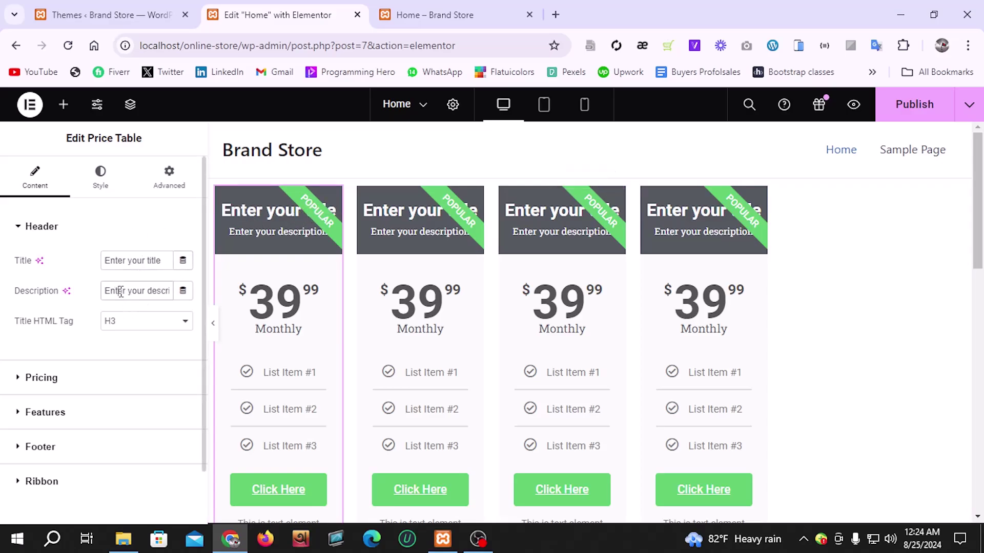
left_click_drag(110, 290, 174, 291)
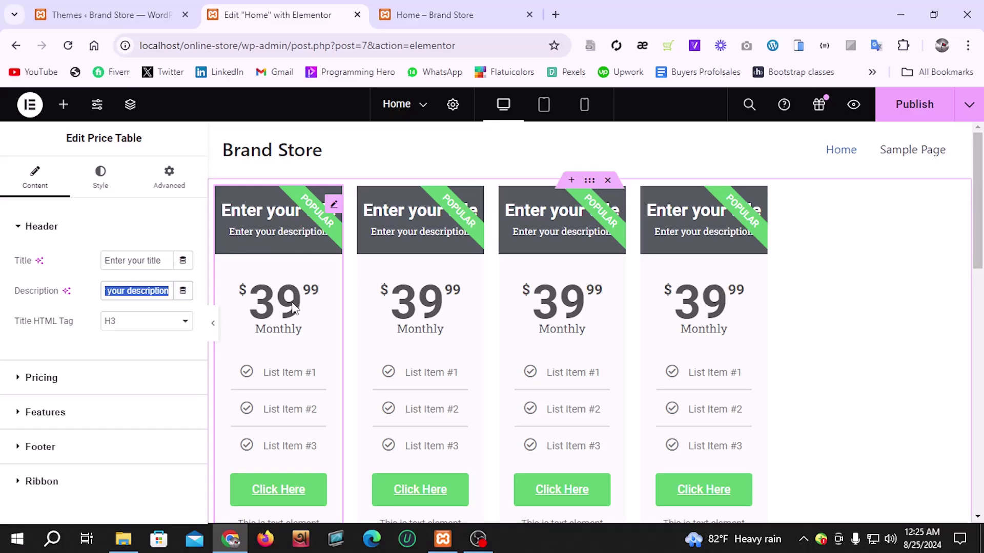
left_click(71, 385)
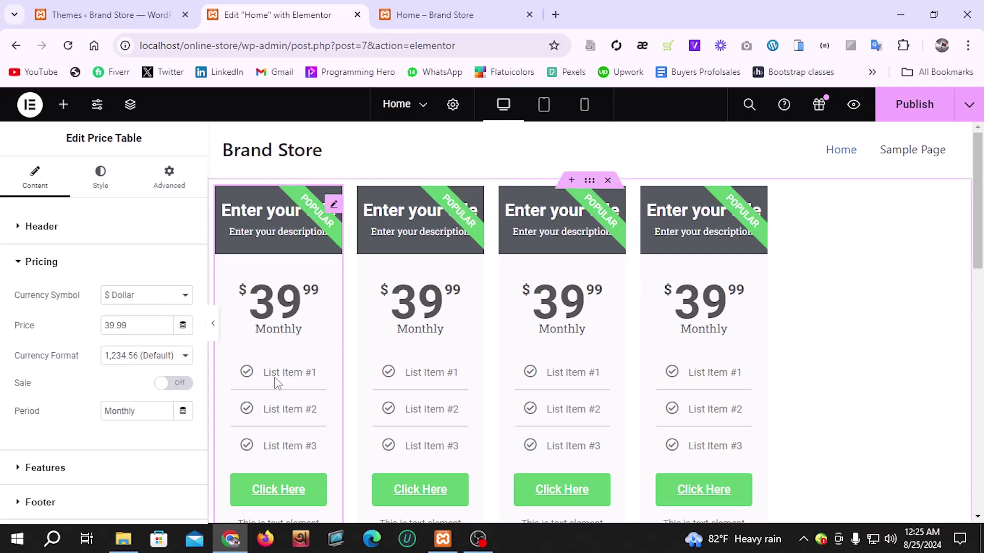
scroll(87, 404, "down", 3)
left_click(81, 353)
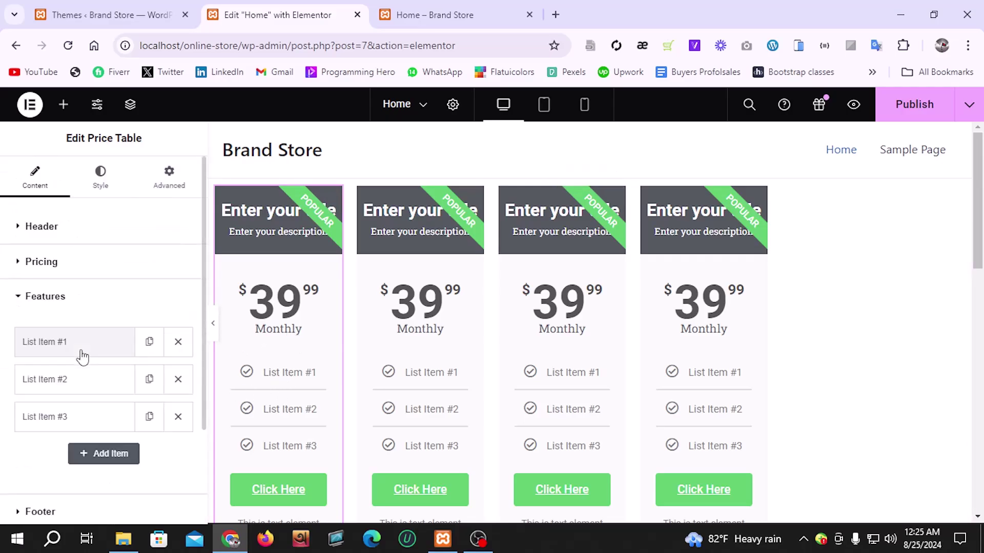
scroll(81, 355, "down", 2)
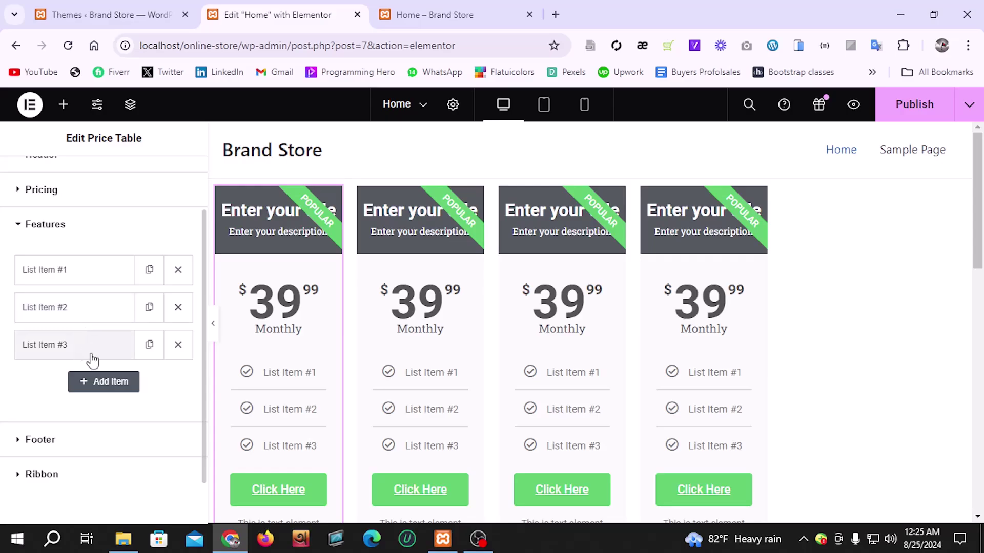
left_click(82, 272)
scroll(82, 404, "down", 2)
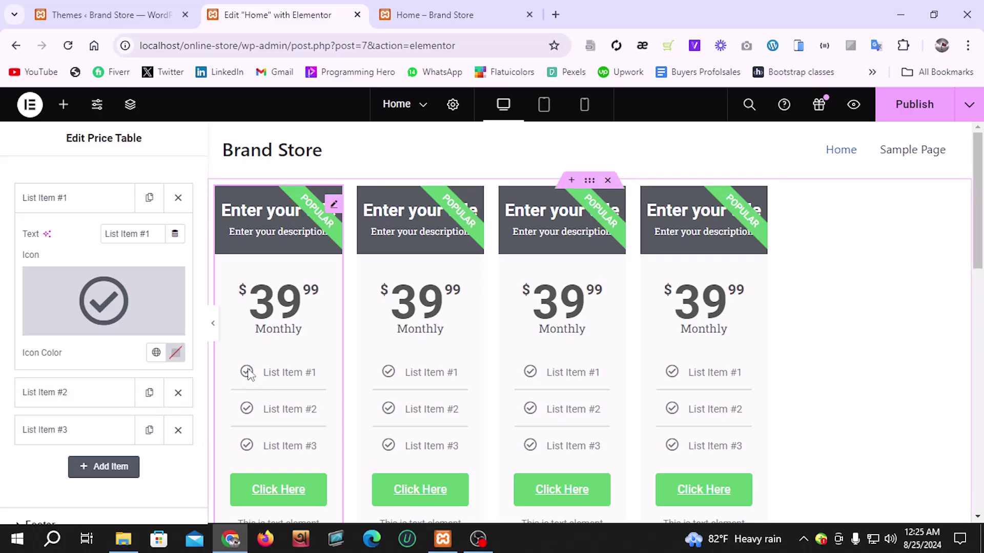
mouse_move(118, 320)
mouse_move(97, 276)
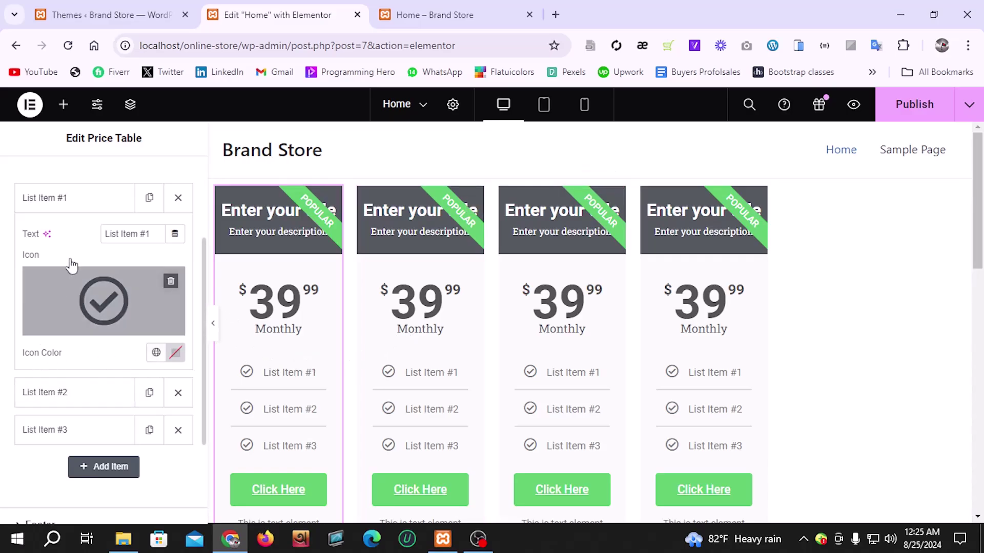
scroll(97, 275, "up", 3)
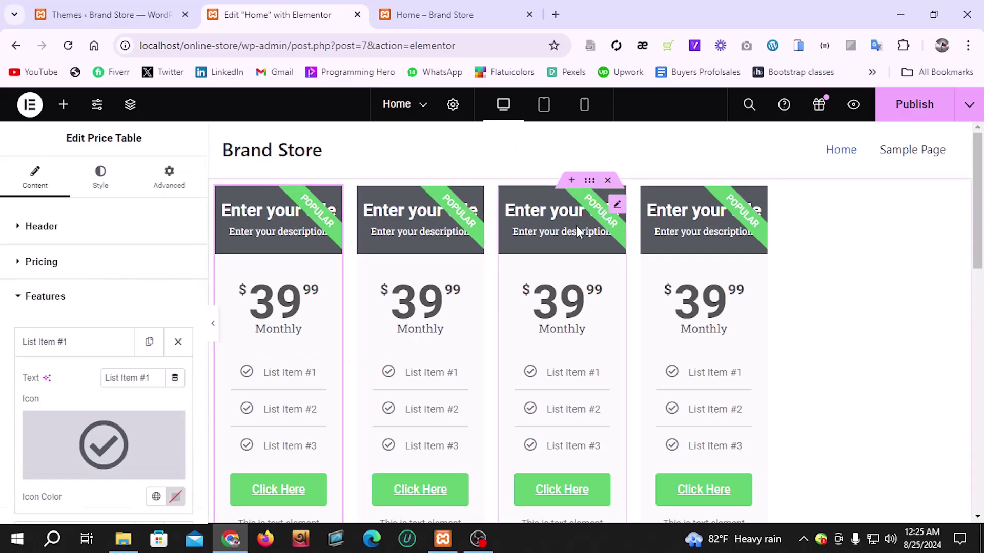
Step: Delete both price table containers and add an empty Flexbox container with the single vertical column structure
left_click(609, 183)
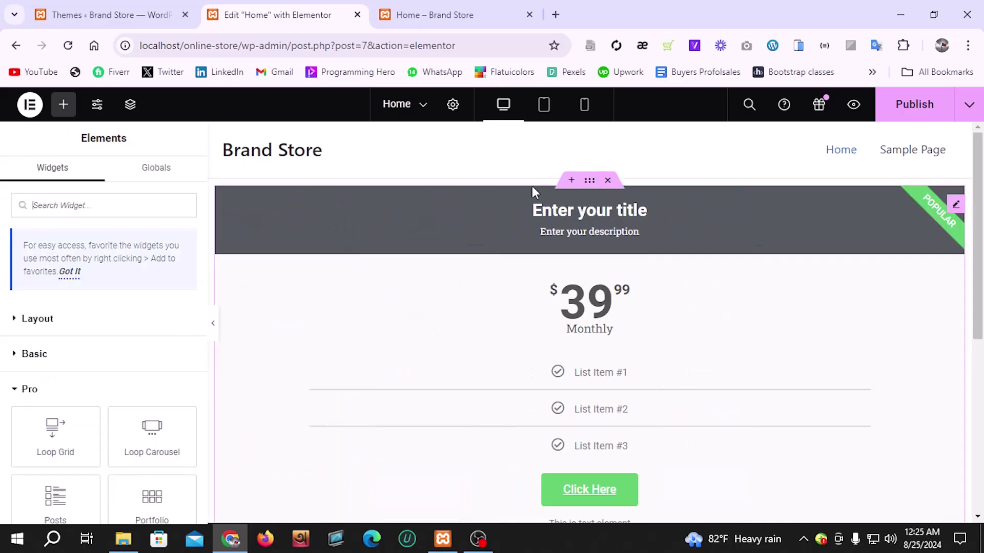
left_click(608, 181)
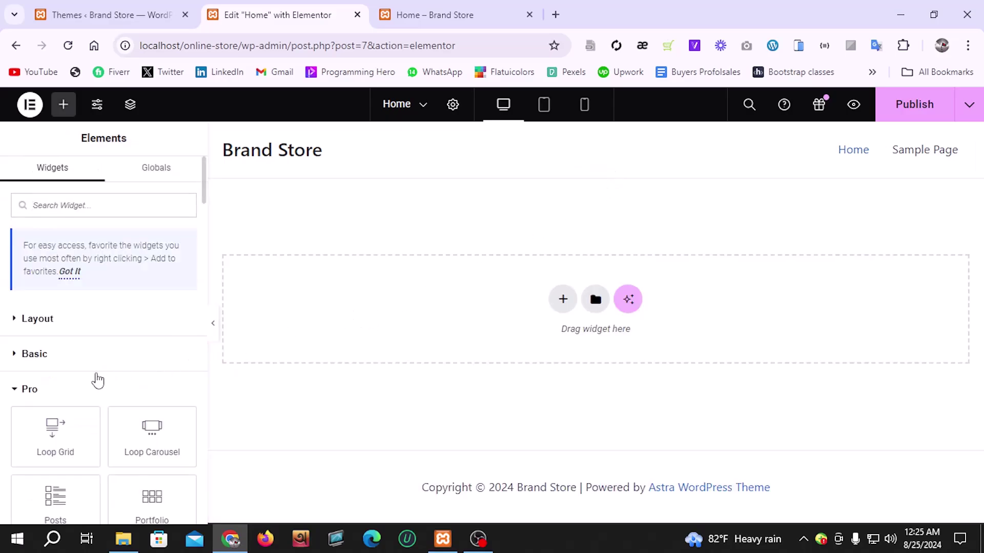
scroll(94, 374, "down", 5)
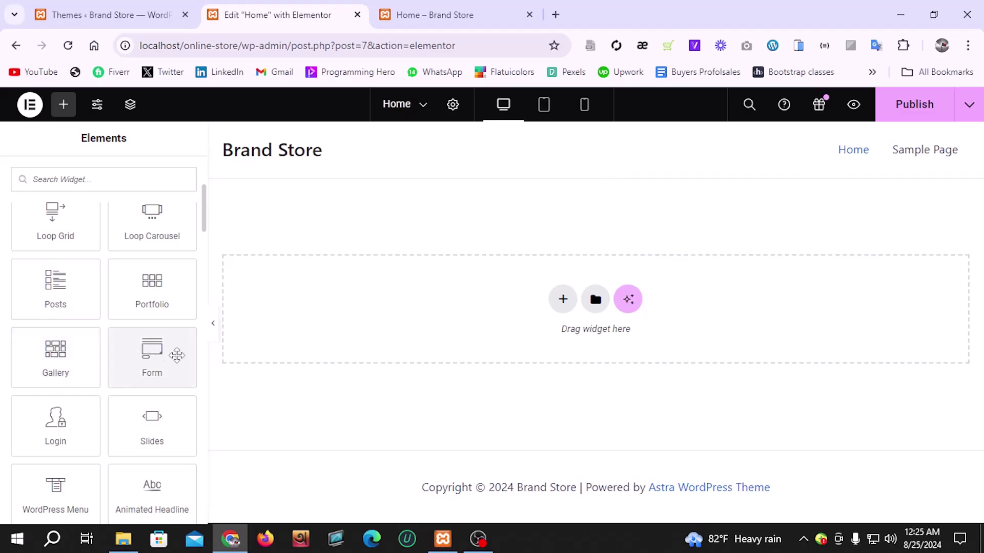
left_click(562, 299)
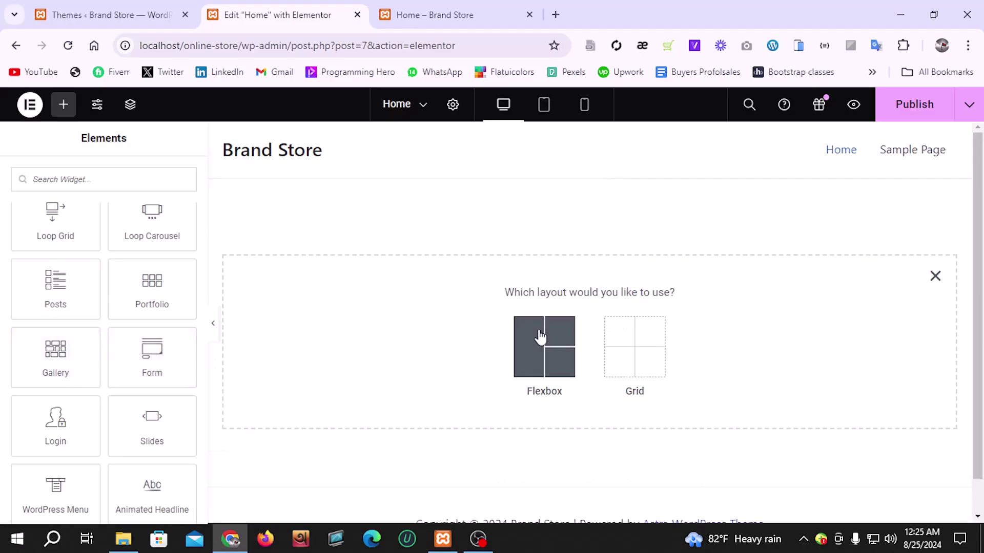
left_click(539, 336)
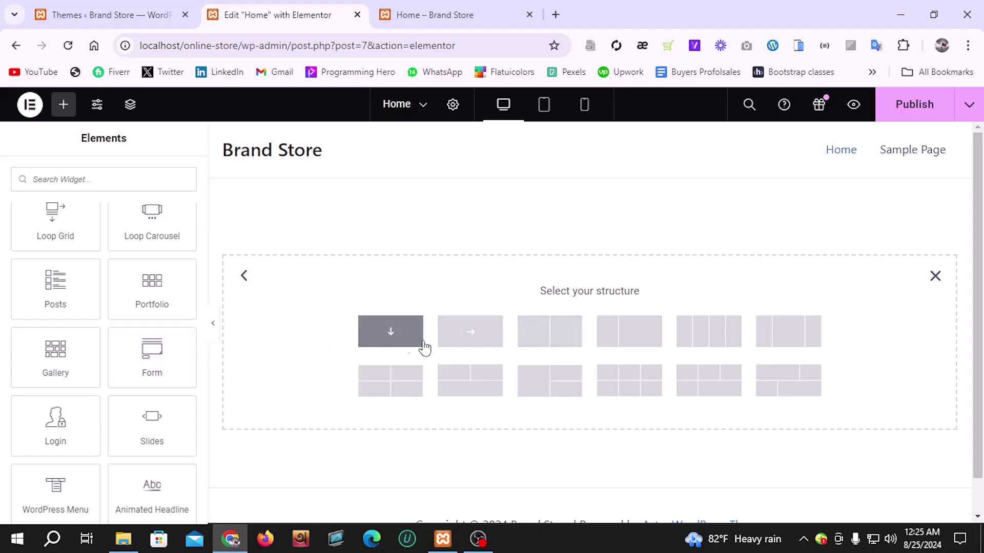
left_click(385, 338)
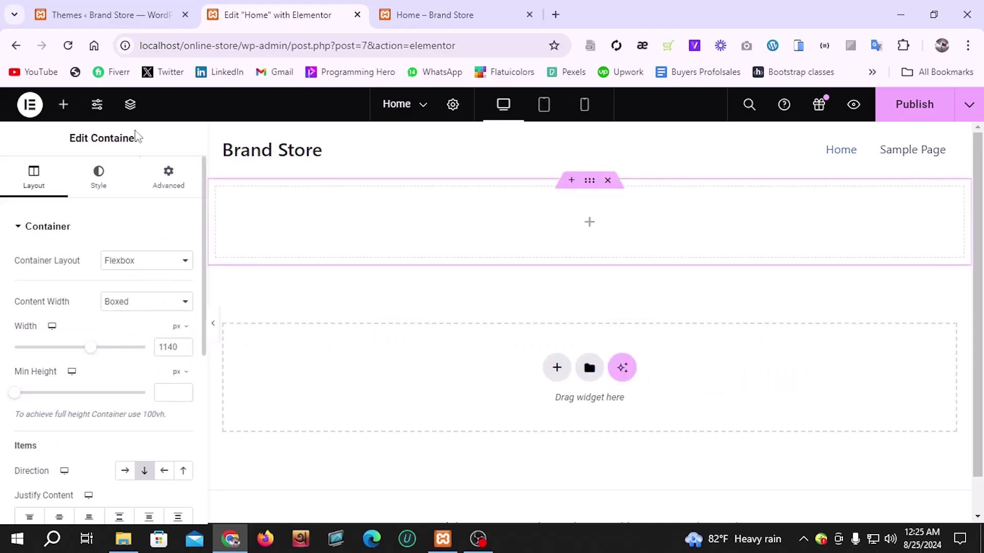
Step: Place the Pro widget Form inside the new empty container
left_click(67, 114)
scroll(143, 369, "down", 4)
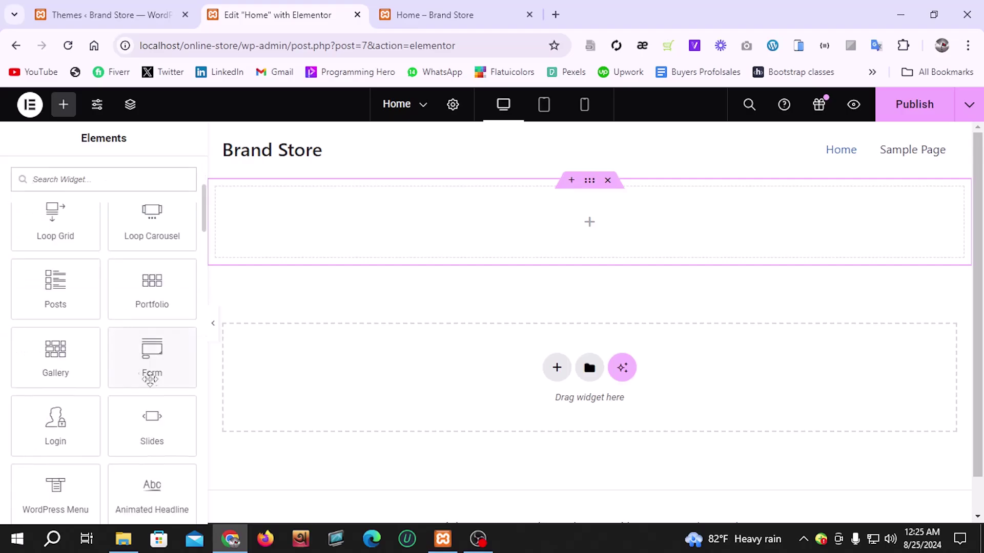
left_click_drag(140, 364, 596, 234)
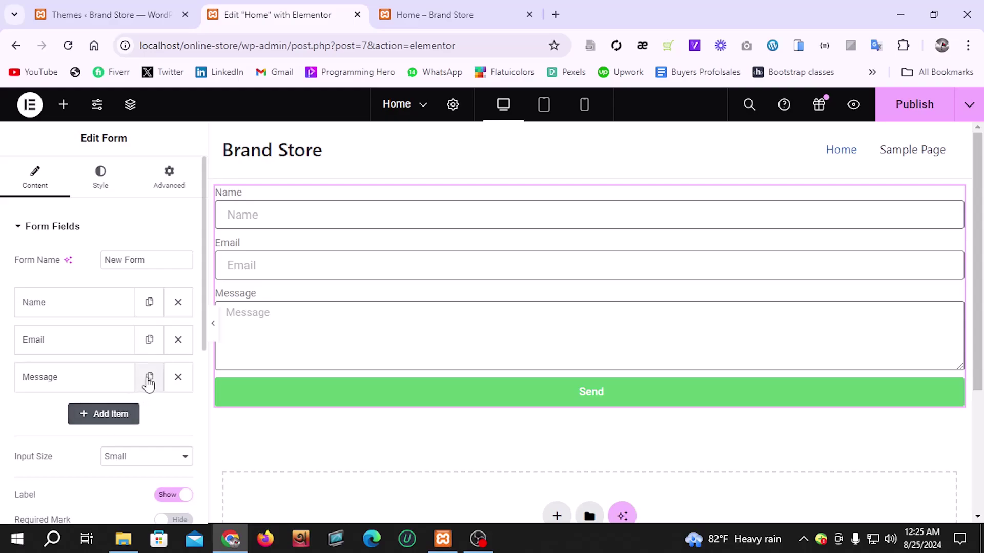
Step: Duplicate the form's Message field and set the copy's type to Select
left_click(149, 380)
scroll(148, 383, "down", 2)
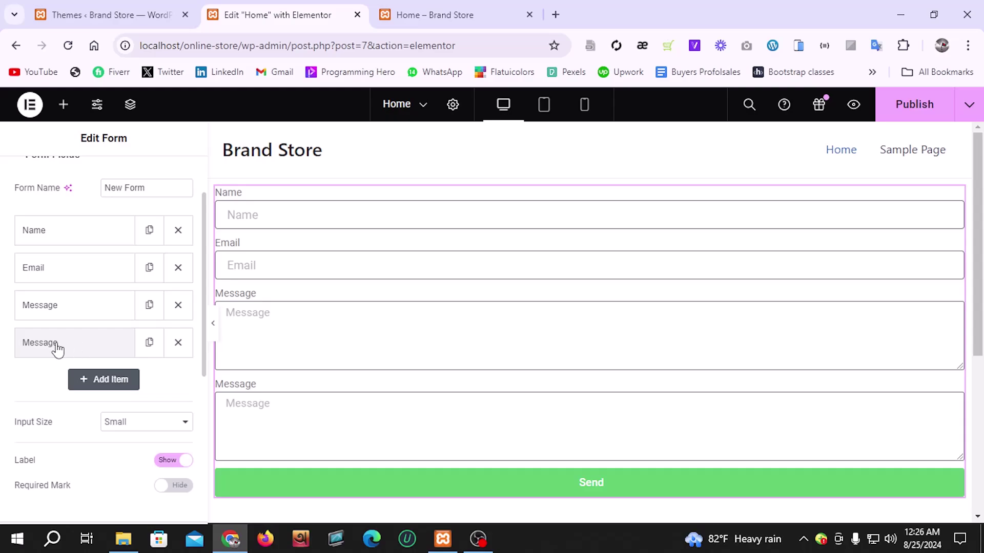
left_click(84, 351)
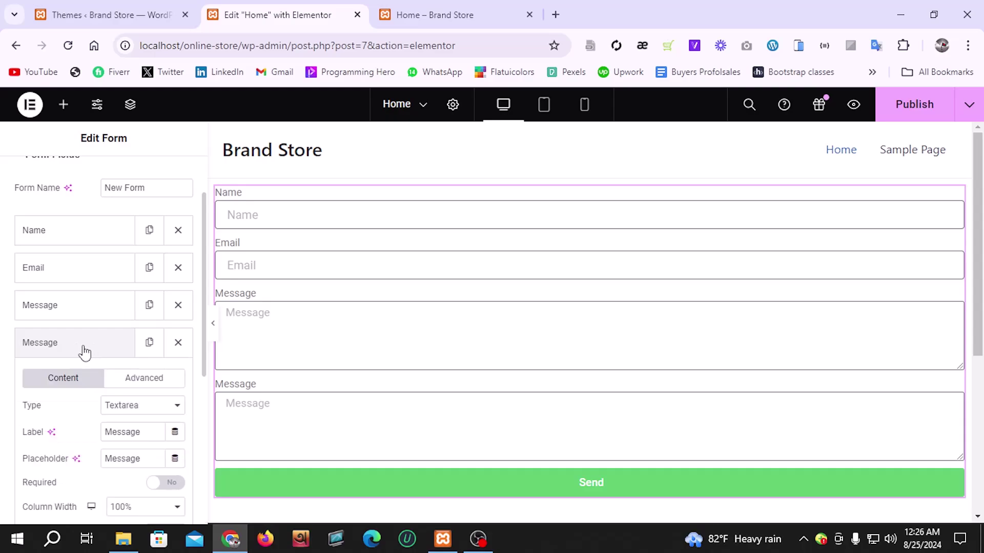
scroll(84, 351, "down", 2)
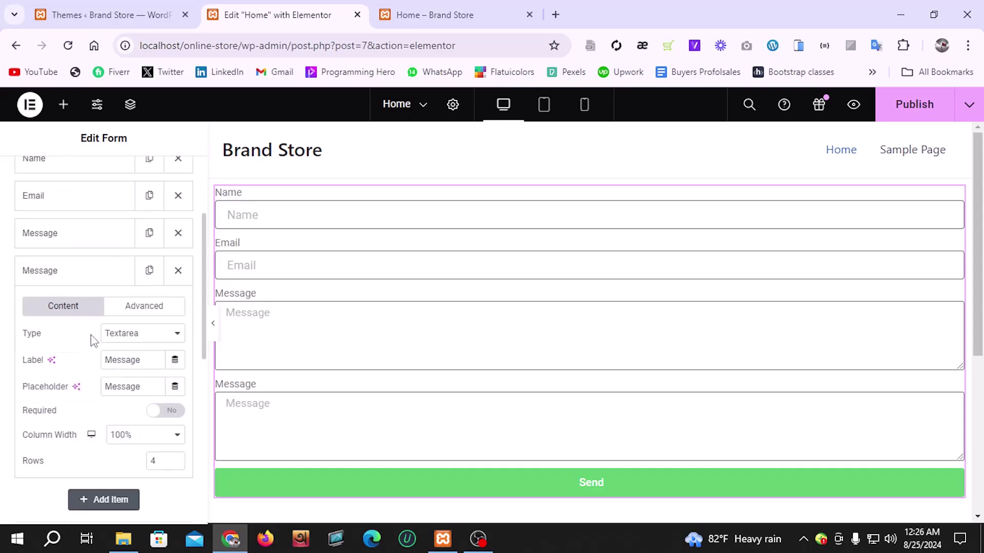
left_click(131, 336)
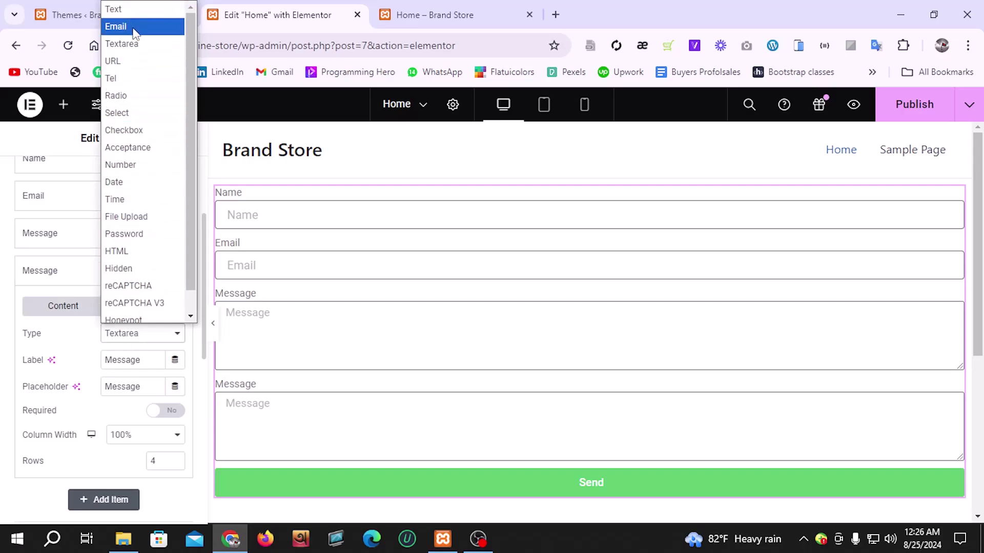
left_click(125, 113)
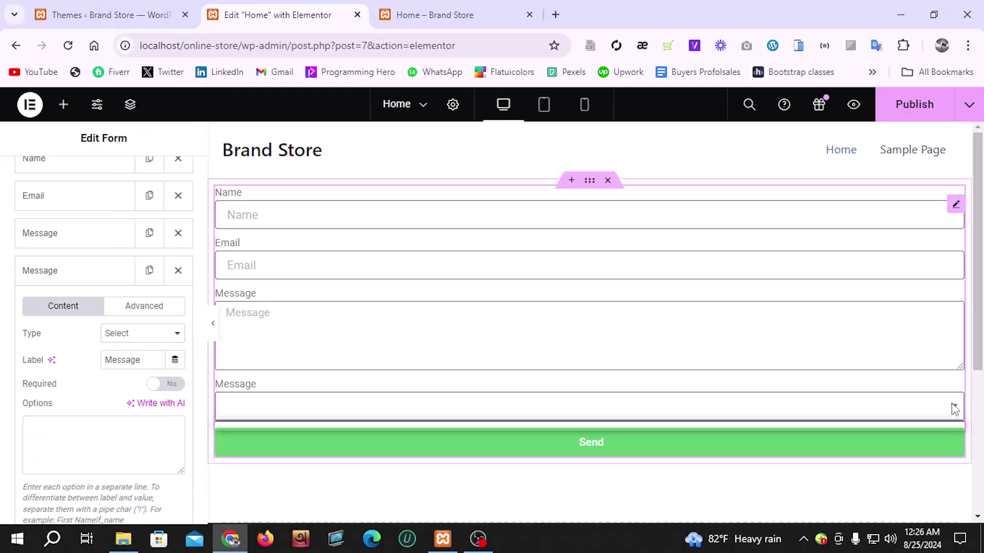
Step: Label the new select field Hobbies and give it the options Sports, Politics and Entertainment on separate lines
scroll(82, 353, "down", 1)
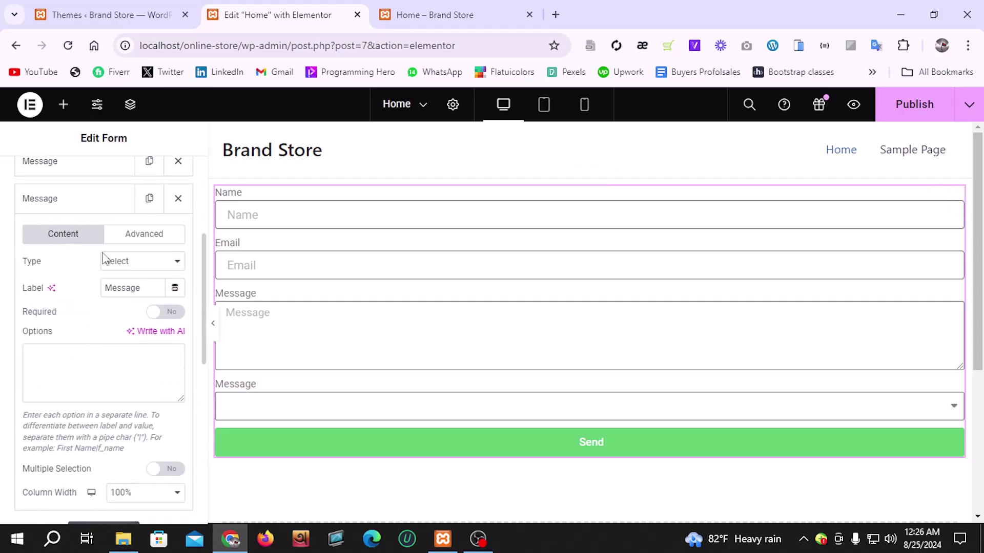
double_click(132, 291)
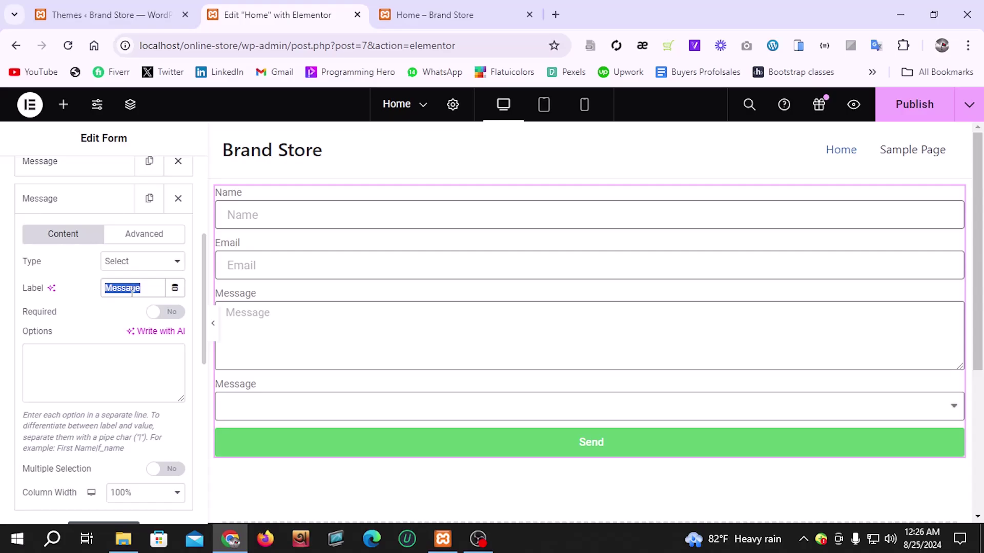
type("Hobbies")
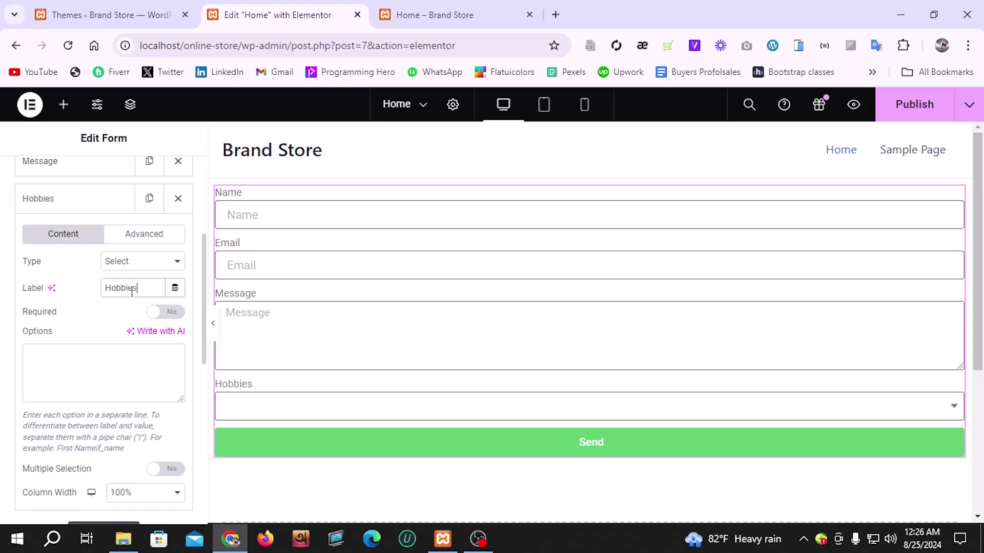
left_click(80, 364)
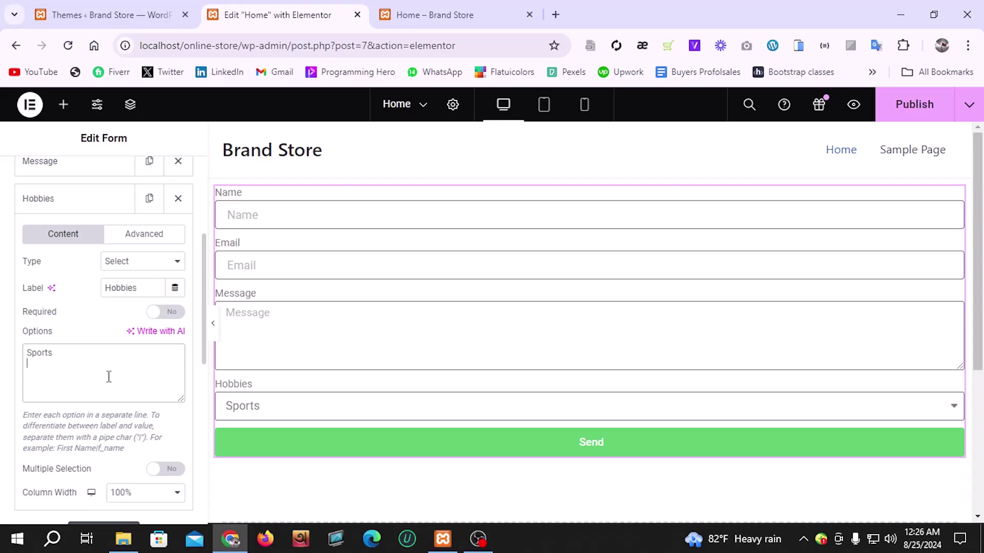
type("Politics")
key("Return")
type("Entertainment")
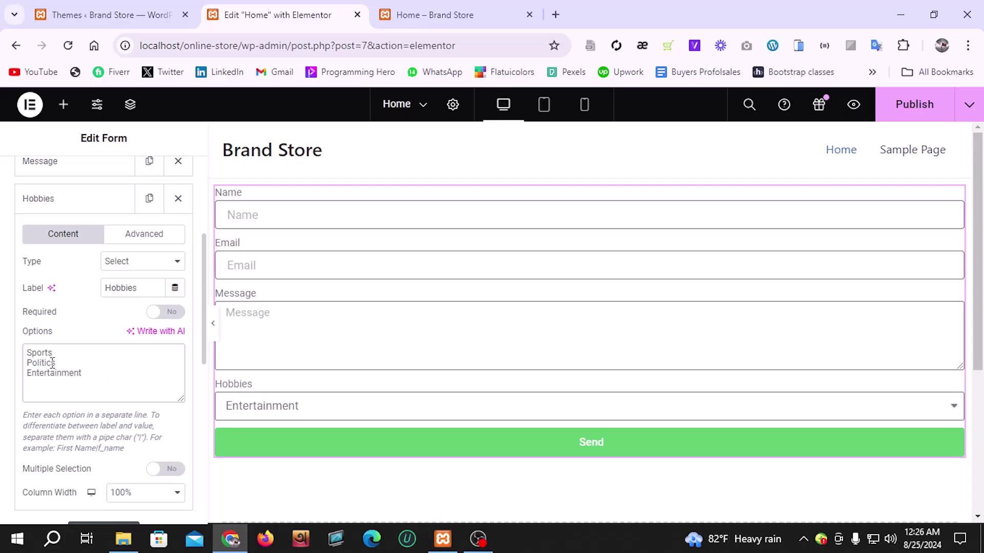
Step: Test the Hobbies dropdown in the form by choosing Politics, and collapse the field's settings to review the field list
left_click(930, 409)
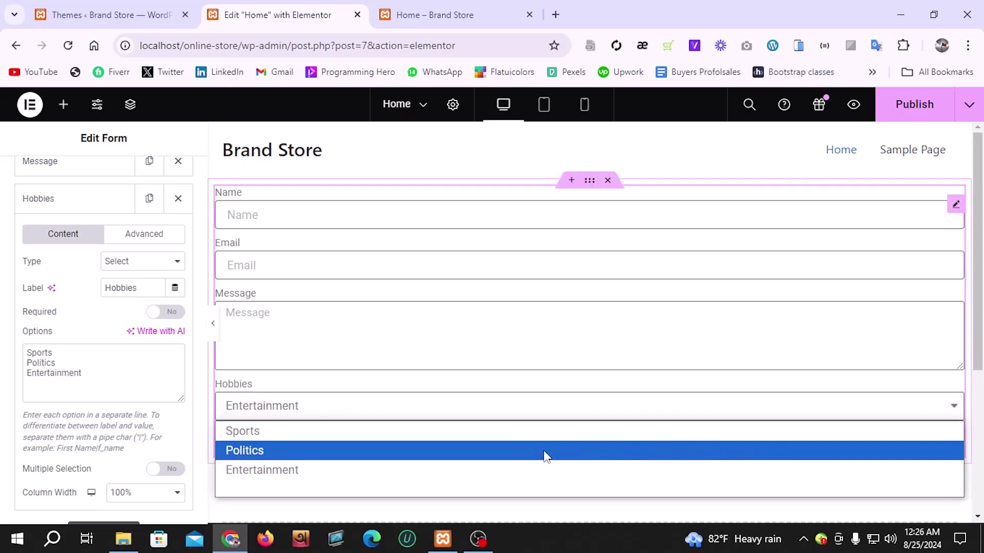
left_click(367, 456)
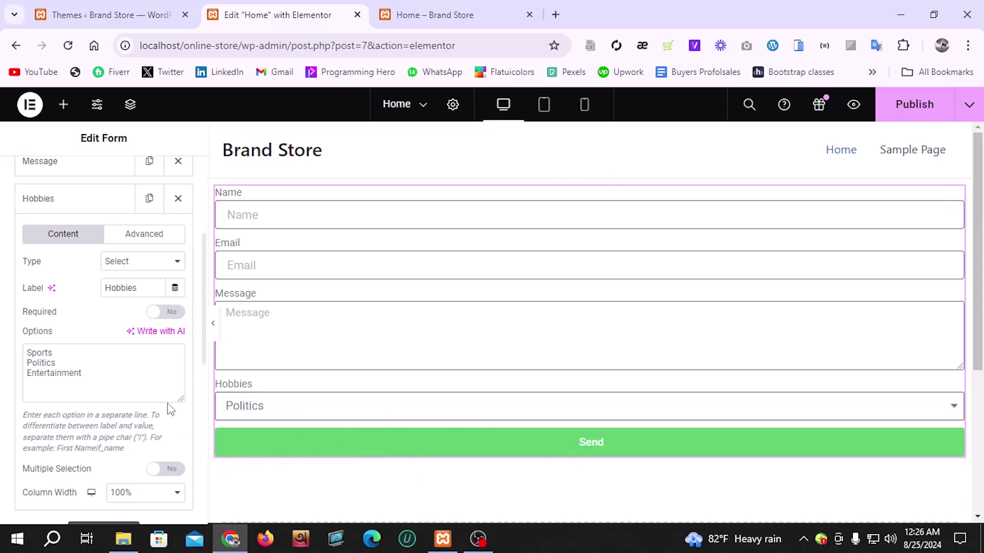
scroll(134, 379, "up", 2)
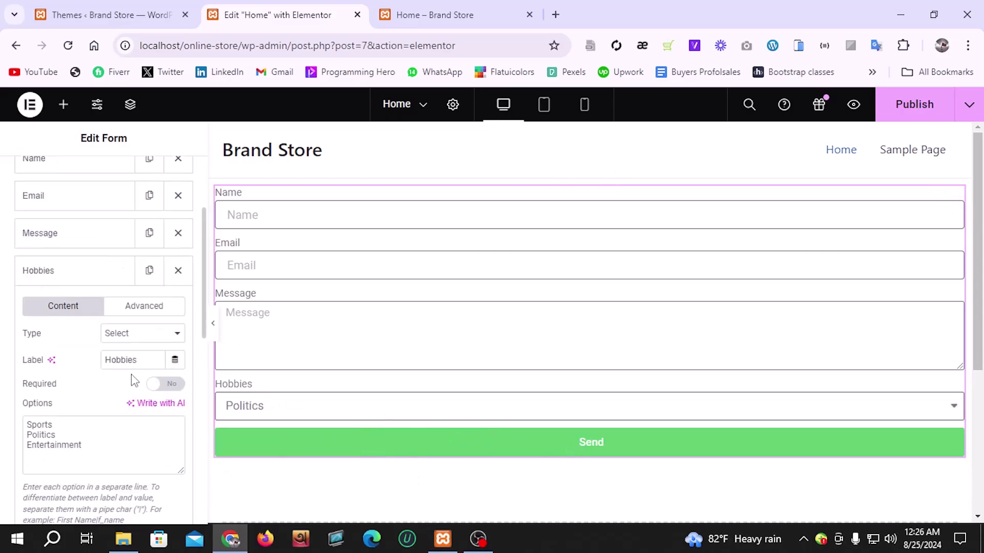
left_click(94, 279)
scroll(94, 279, "up", 2)
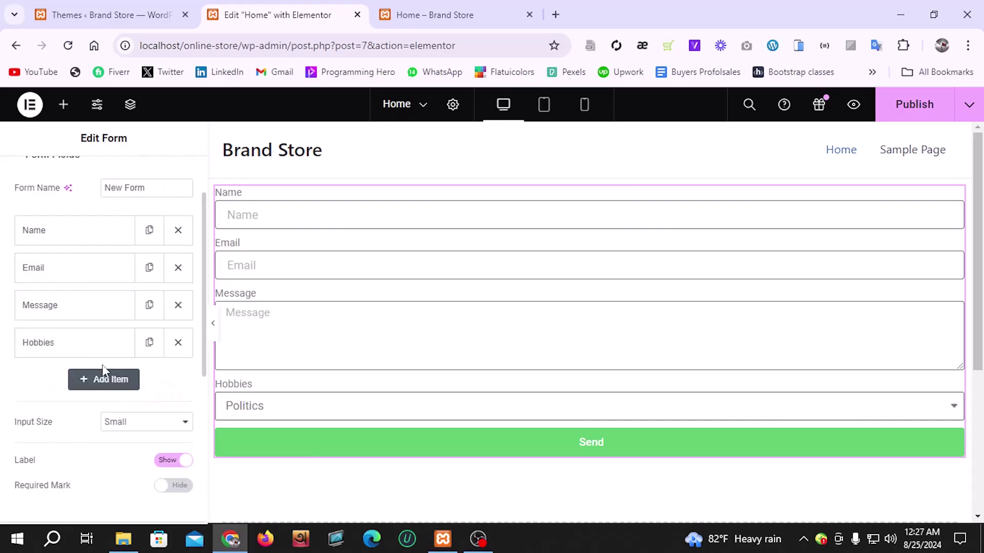
scroll(104, 370, "down", 2)
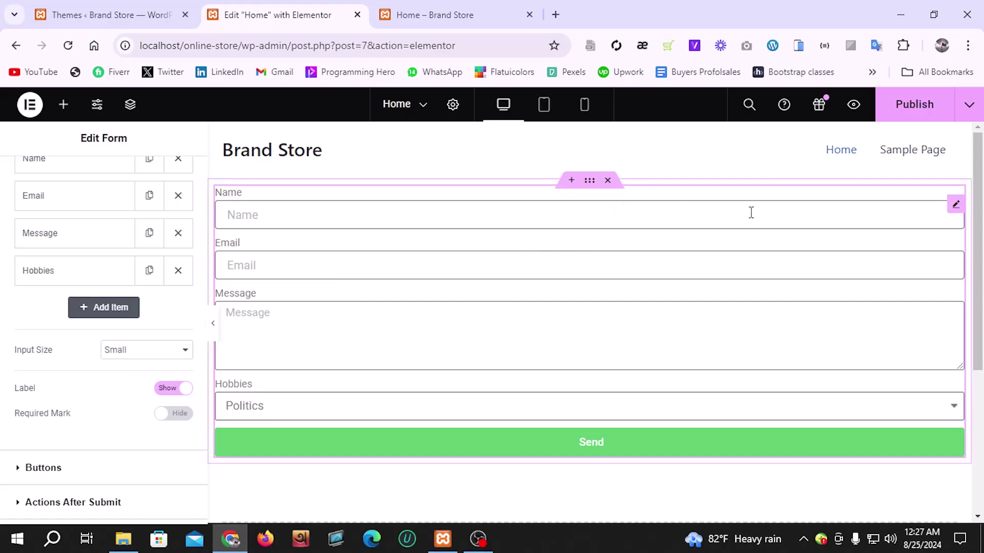
Step: Delete the Form widget from its container on the Home page
right_click(730, 214)
left_click(790, 514)
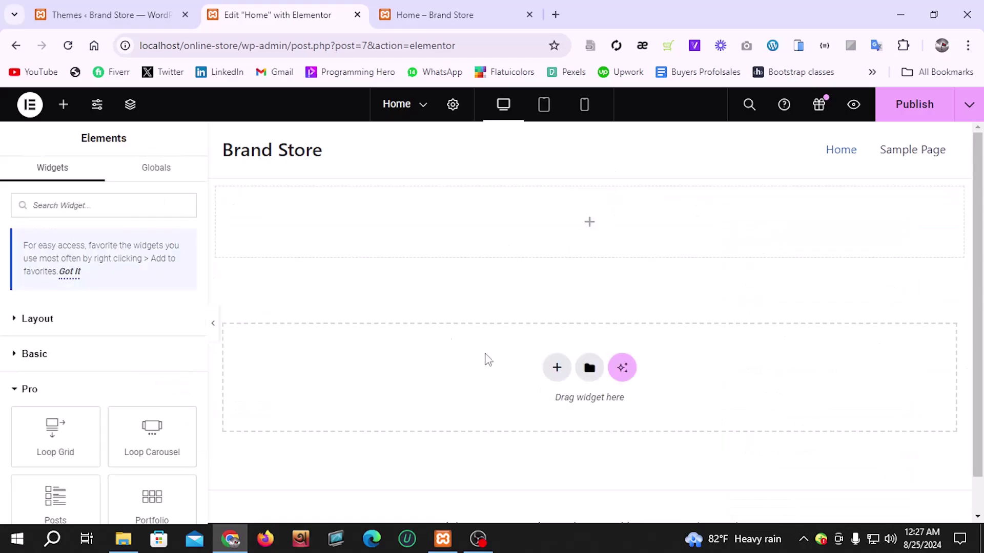
Step: Look through the whole list of Pro widgets, from Gallery and Form down to Search and the General category
scroll(87, 402, "down", 4)
scroll(84, 399, "down", 3)
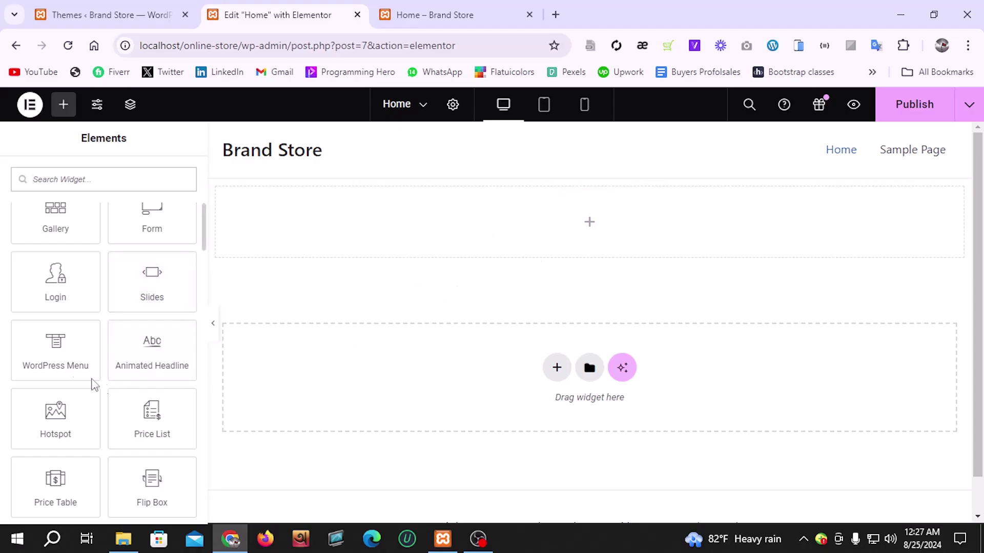
scroll(127, 358, "down", 1)
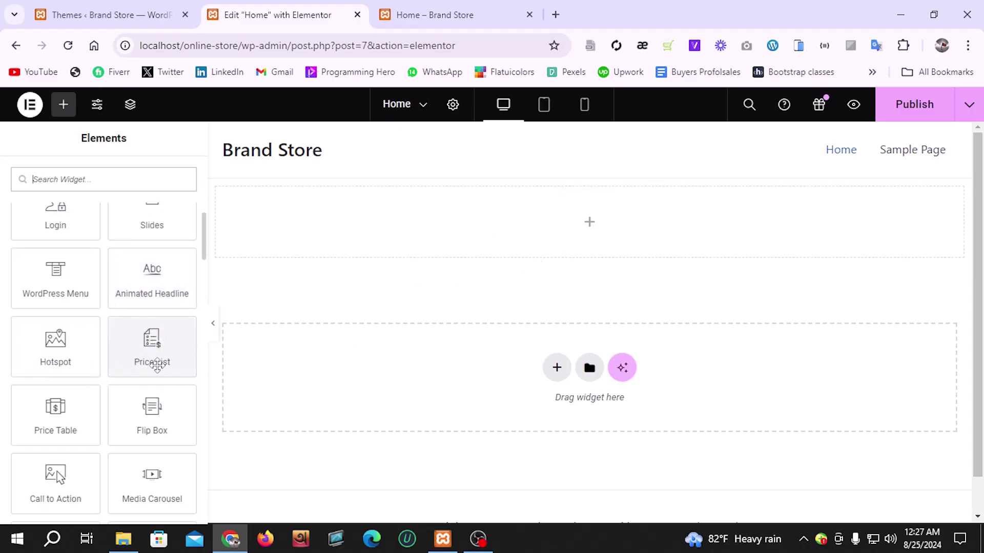
scroll(146, 392, "down", 1)
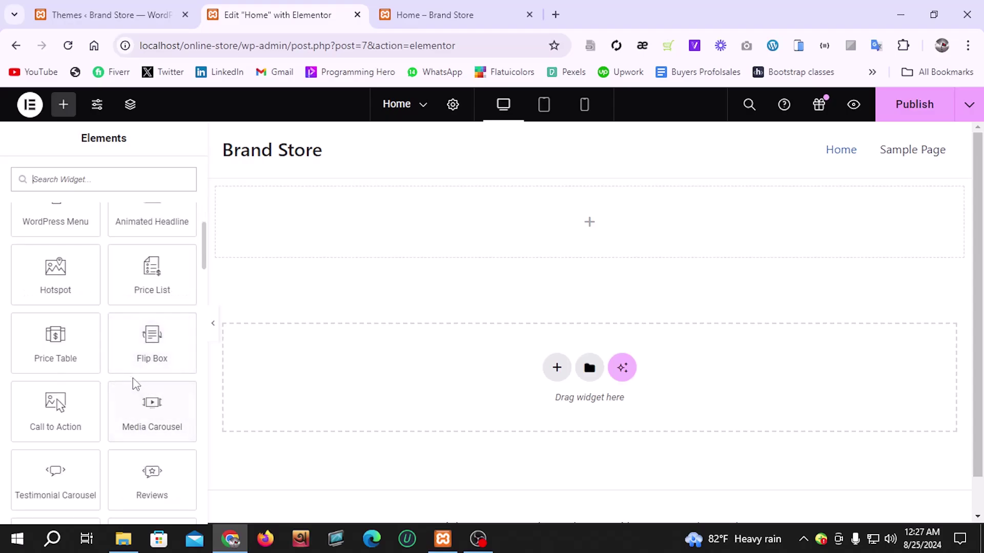
scroll(122, 417, "down", 2)
scroll(72, 415, "down", 9)
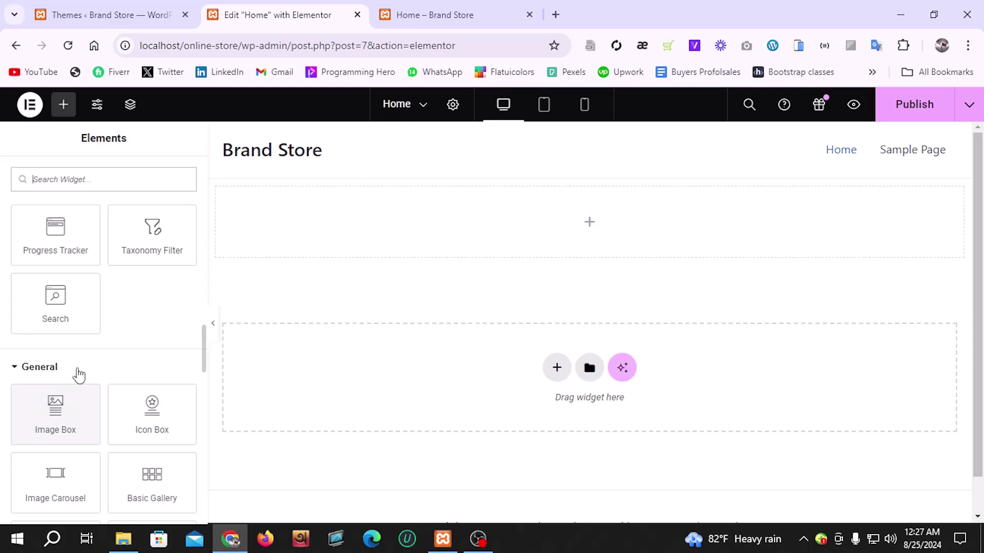
scroll(113, 390, "down", 1)
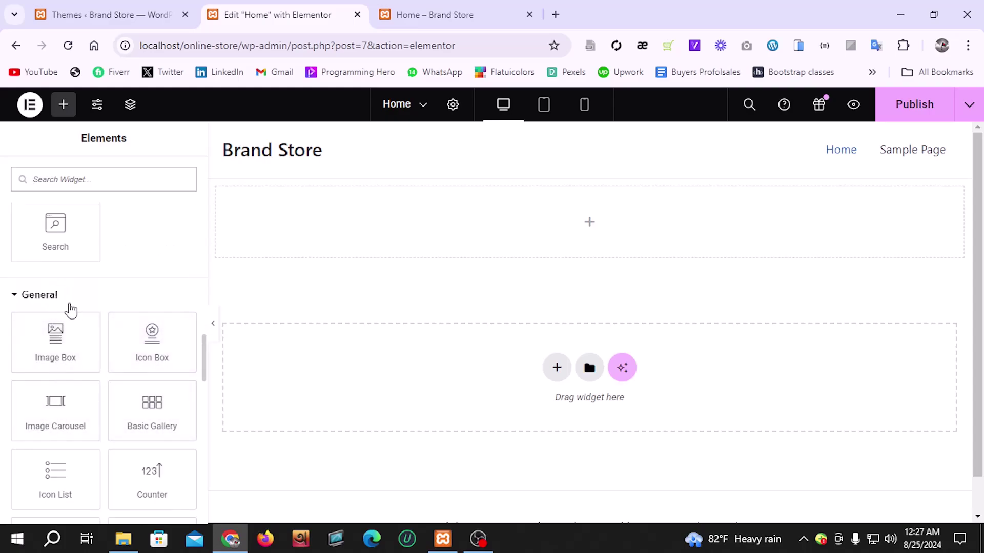
Step: Collapse the General and Link In Bio widget categories, and inspect the widgets in the Site category before collapsing it
left_click(57, 300)
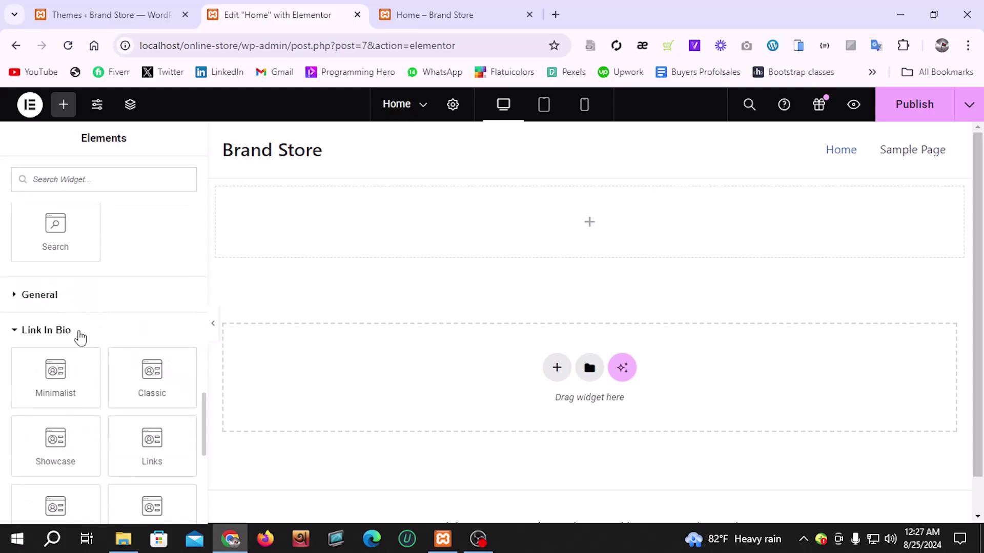
scroll(79, 333, "down", 1)
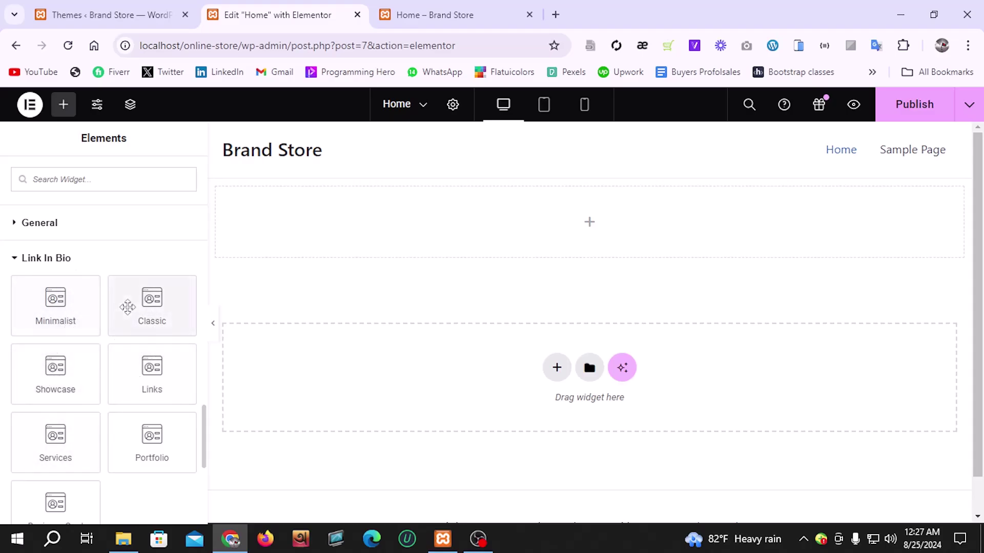
left_click(61, 261)
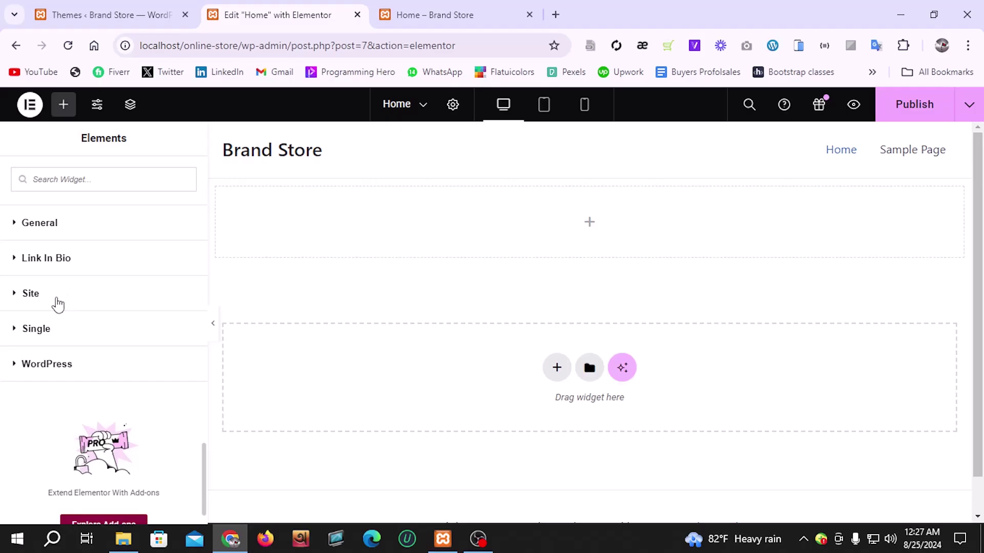
left_click(58, 302)
scroll(77, 328, "down", 1)
left_click(41, 228)
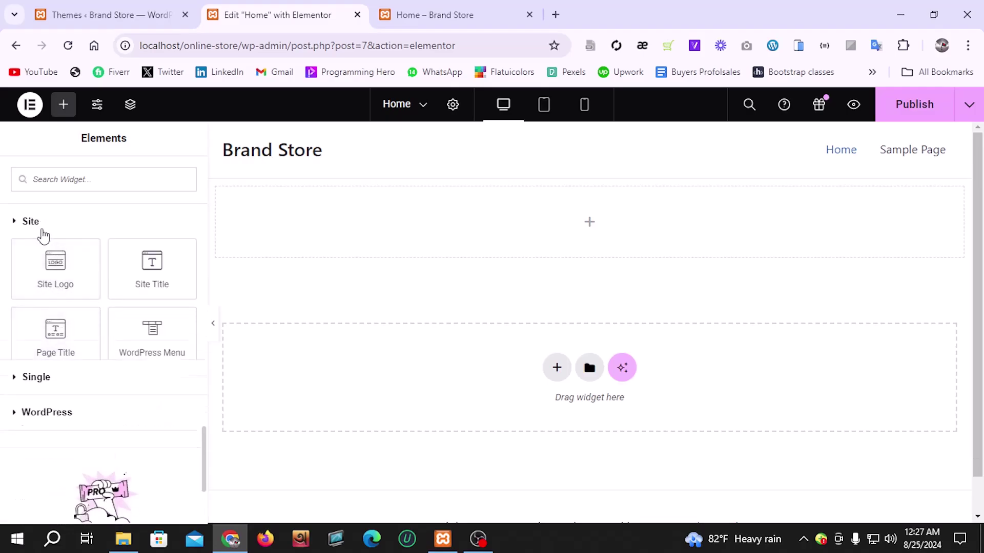
left_click(46, 251)
left_click(46, 251)
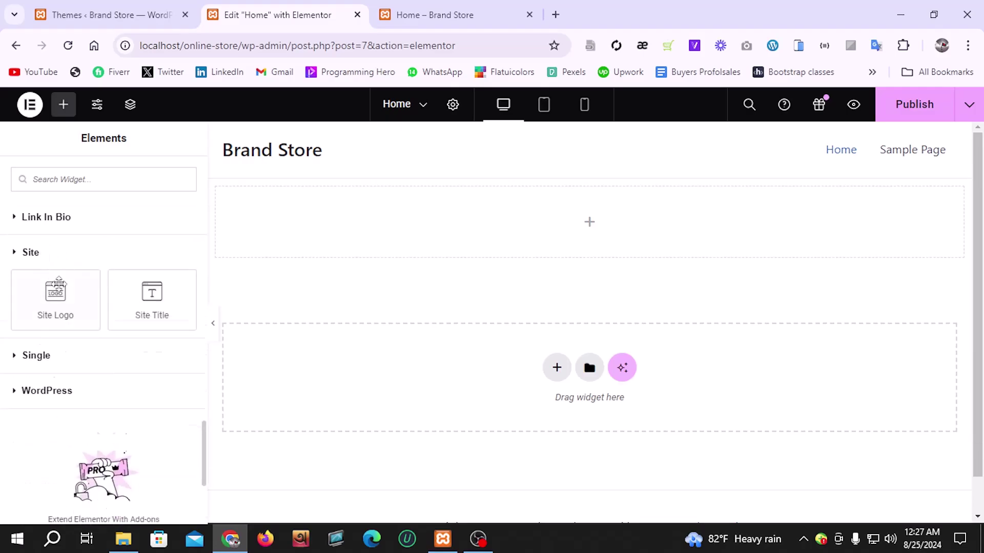
Step: Inspect the widgets in the Single and WordPress categories, and return to the Pro widgets
left_click(65, 288)
scroll(91, 316, "down", 2)
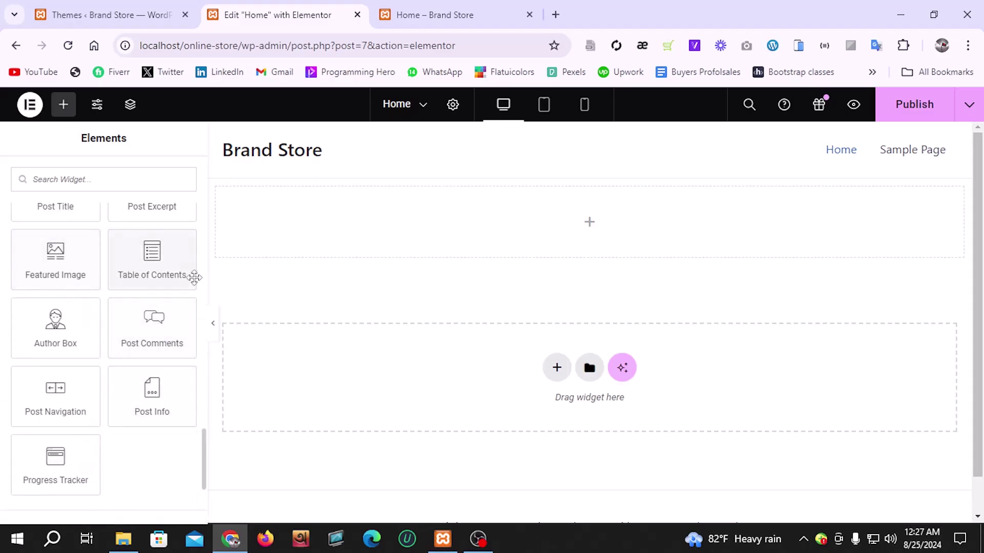
scroll(128, 305, "up", 2)
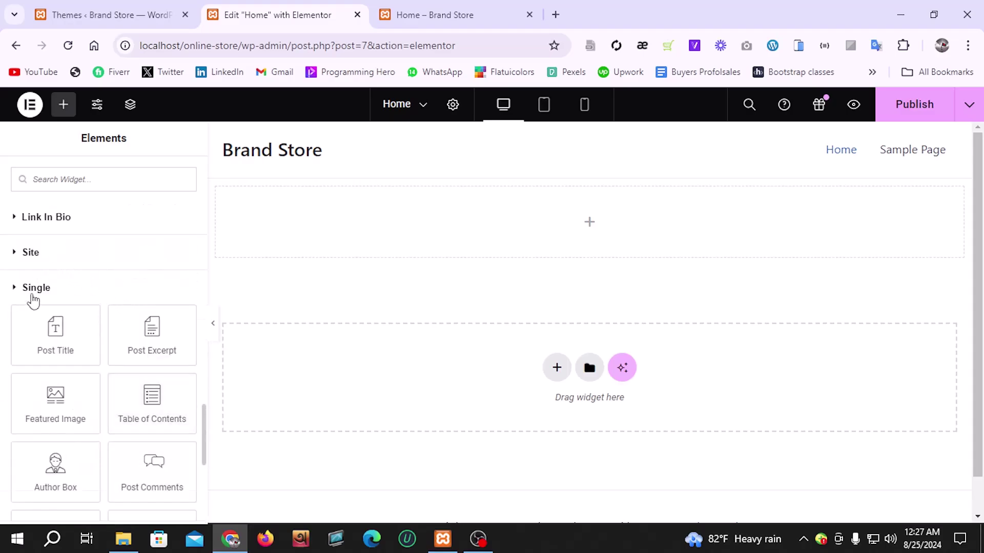
left_click(36, 292)
left_click(60, 324)
scroll(136, 352, "down", 1)
scroll(135, 352, "down", 5)
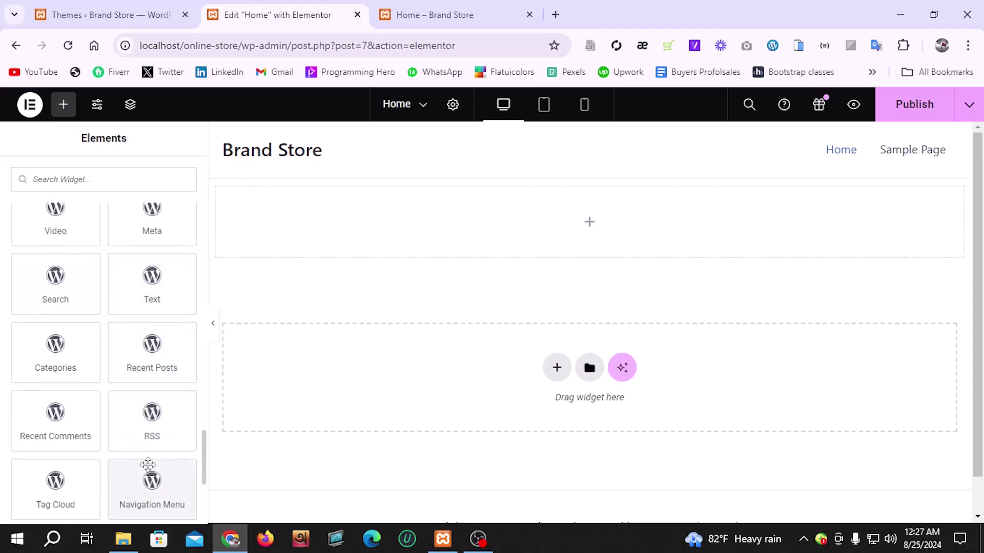
scroll(135, 299, "up", 4)
scroll(134, 299, "up", 15)
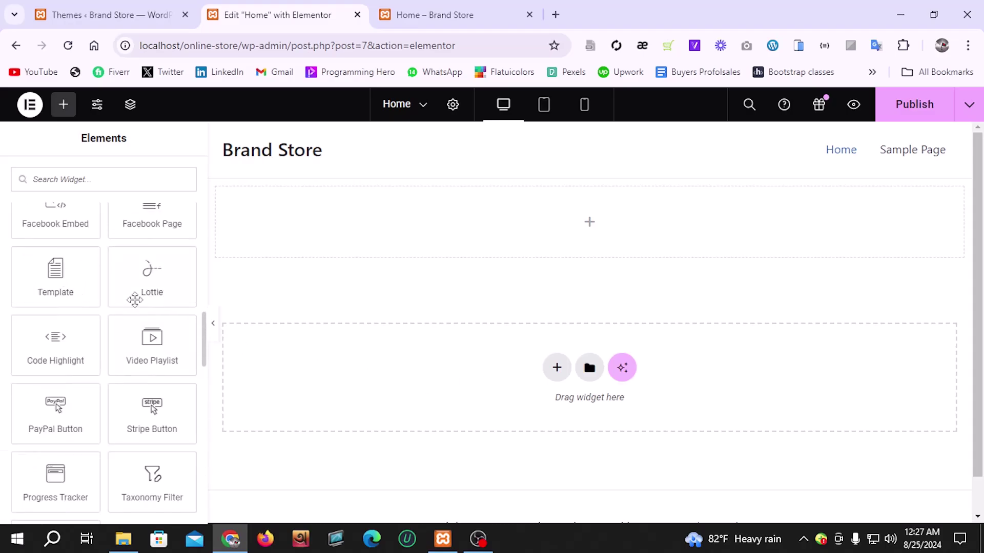